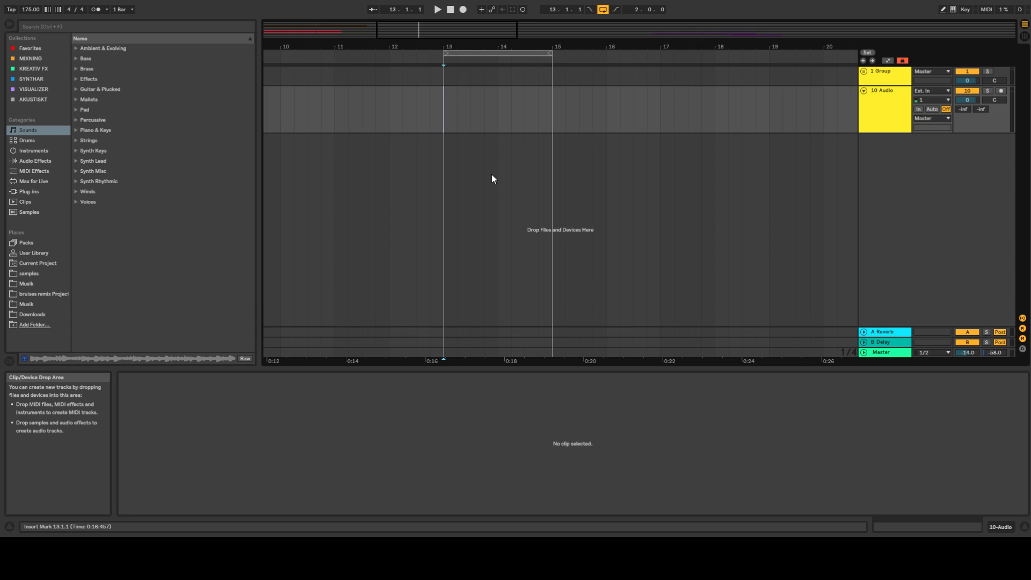
Step: Search the browser for "terror" and place RK_175_TerrorAmen.wav on the empty audio track at bar 13
{"action": "key", "text": "ctrl+f"}
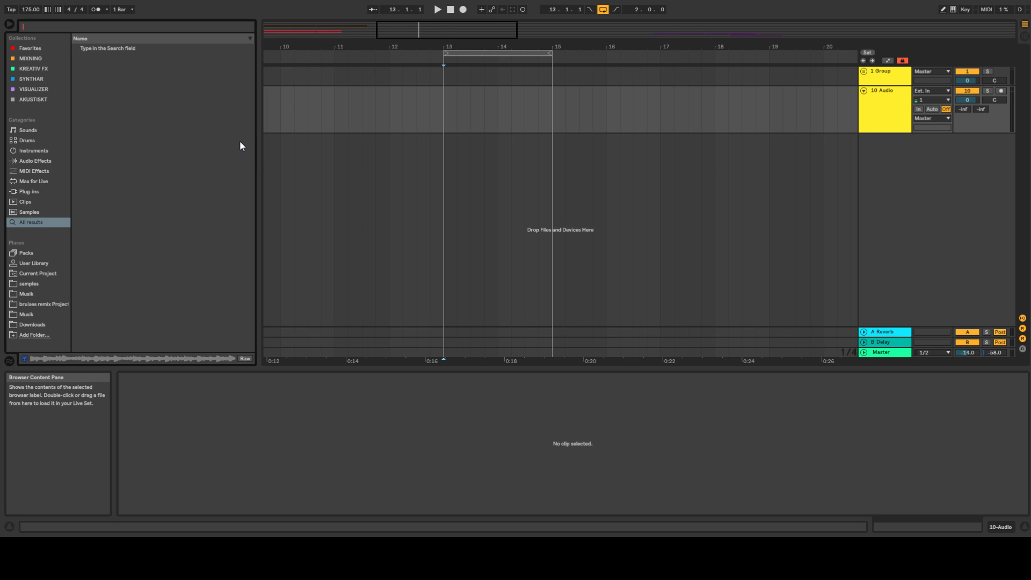
{"action": "type", "text": "terror"}
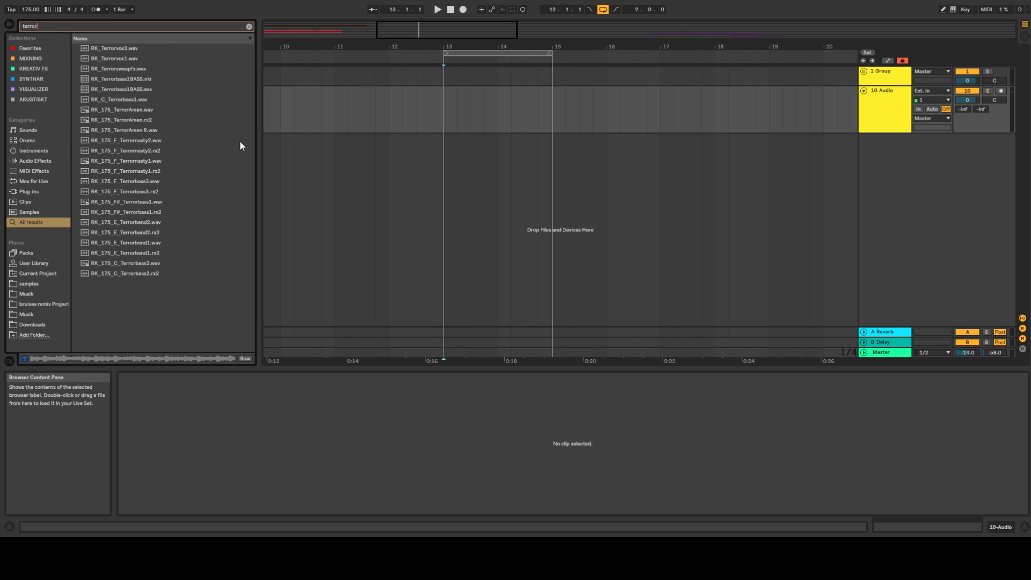
{"action": "left_click", "coordinate": [107, 109]}
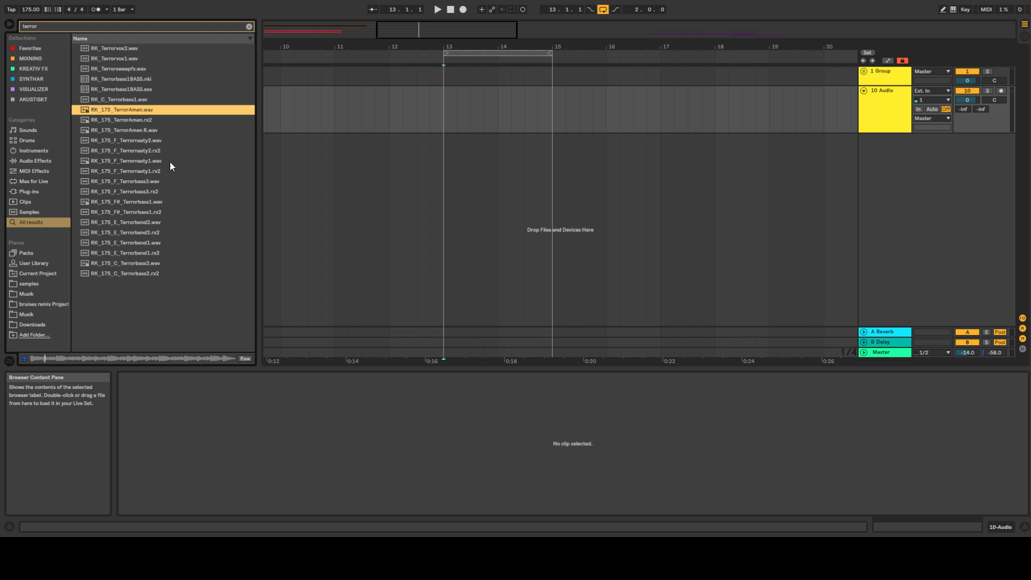
{"action": "left_click_drag", "start_coordinate": [114, 109], "coordinate": [450, 102]}
Step: Play back the TerrorAmen clip and place the insert marker at the clip's start at bar 13
{"action": "key", "text": "space"}
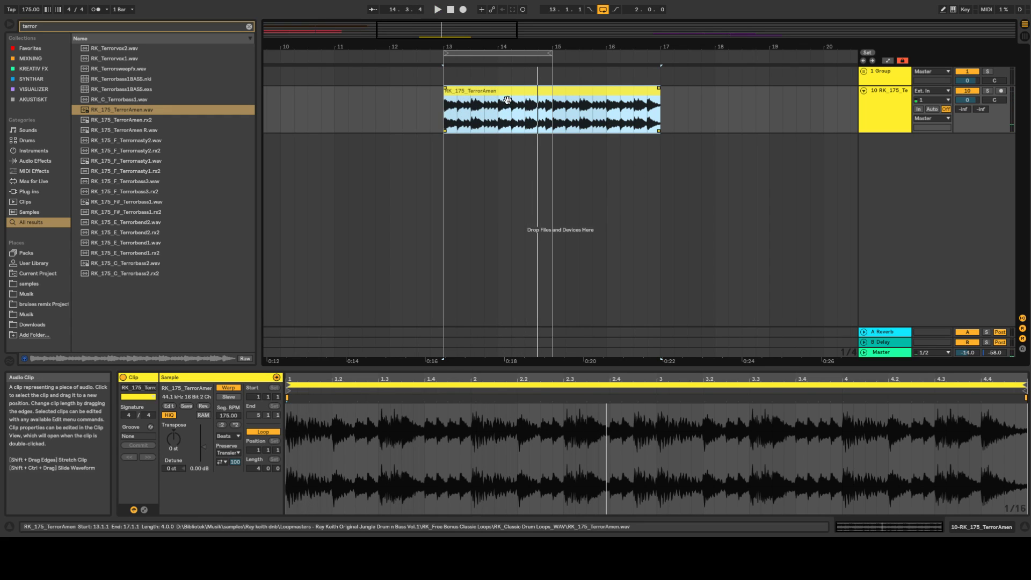
{"action": "left_click", "coordinate": [449, 112]}
{"action": "scroll", "coordinate": [532, 124], "scroll_direction": "up", "scroll_amount": 2}
{"action": "left_click", "coordinate": [339, 111]}
{"action": "left_click", "coordinate": [427, 94]}
{"action": "left_click", "coordinate": [338, 112]}
{"action": "left_click", "coordinate": [336, 107]}
{"action": "left_click", "coordinate": [334, 111]}
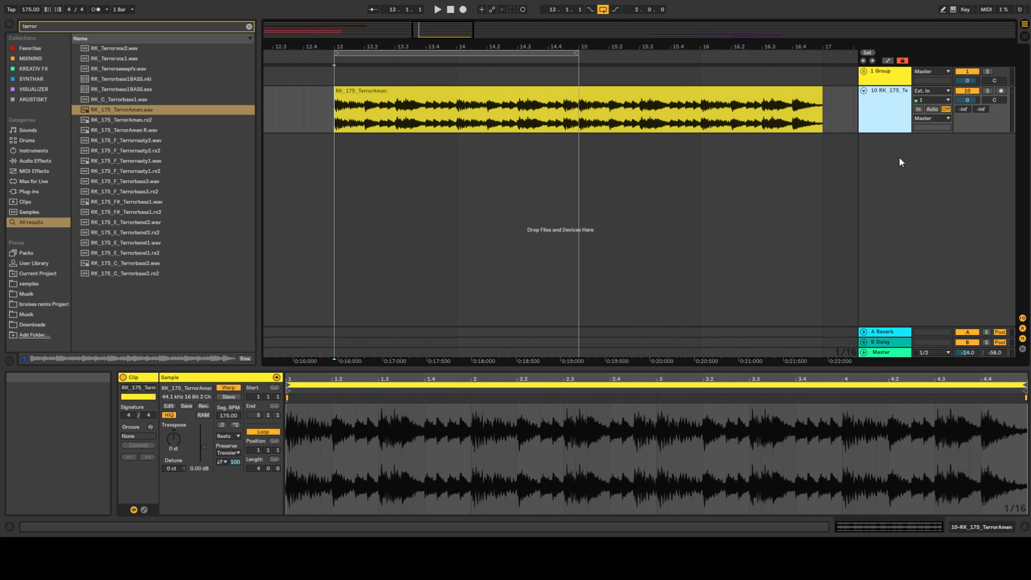
{"action": "key", "text": "ctrl+shift+t"}
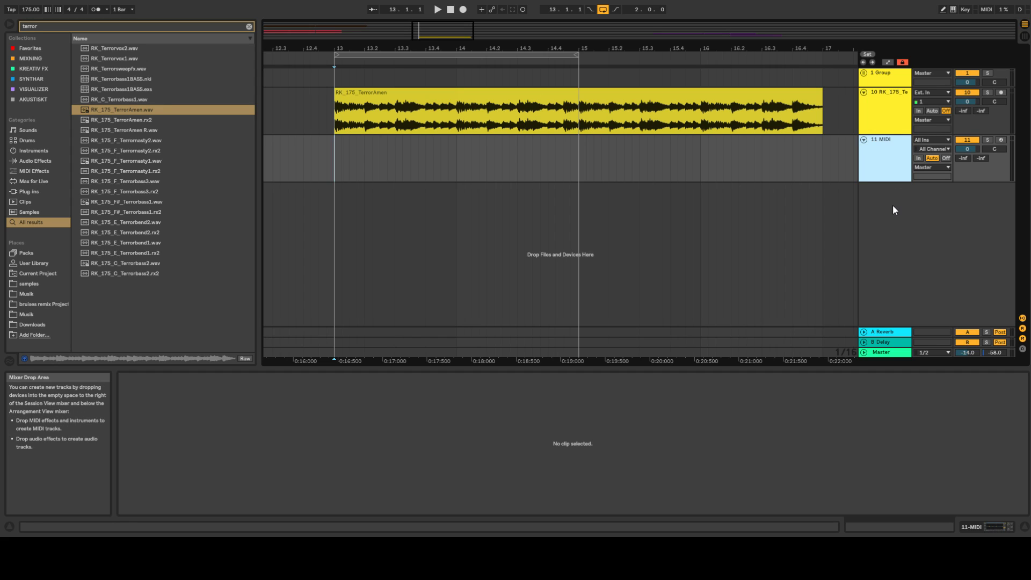
{"action": "key", "text": "ctrl+shift+t"}
{"action": "left_click", "coordinate": [895, 157]}
{"action": "left_click", "coordinate": [903, 211]}
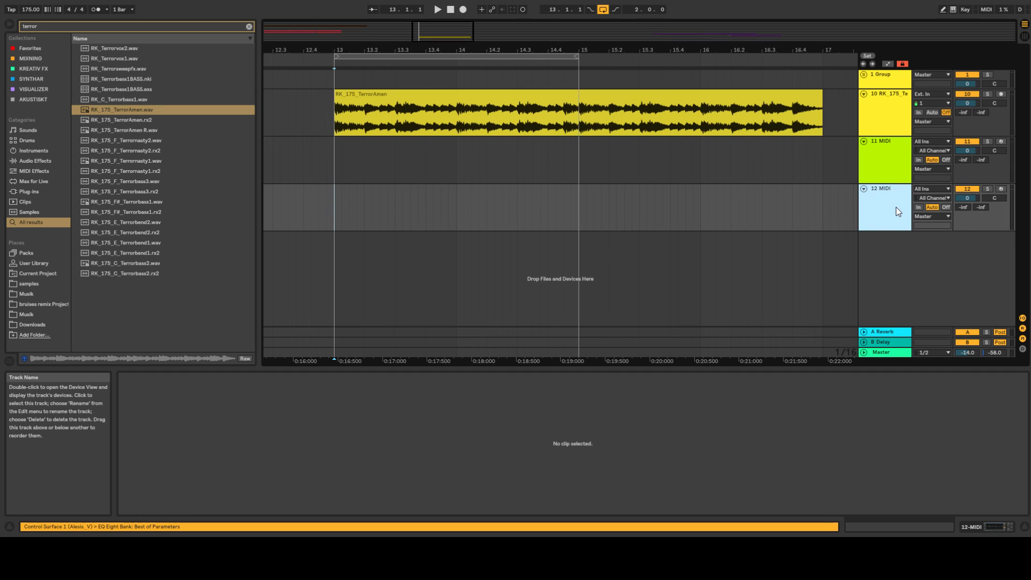
{"action": "key", "text": "Delete"}
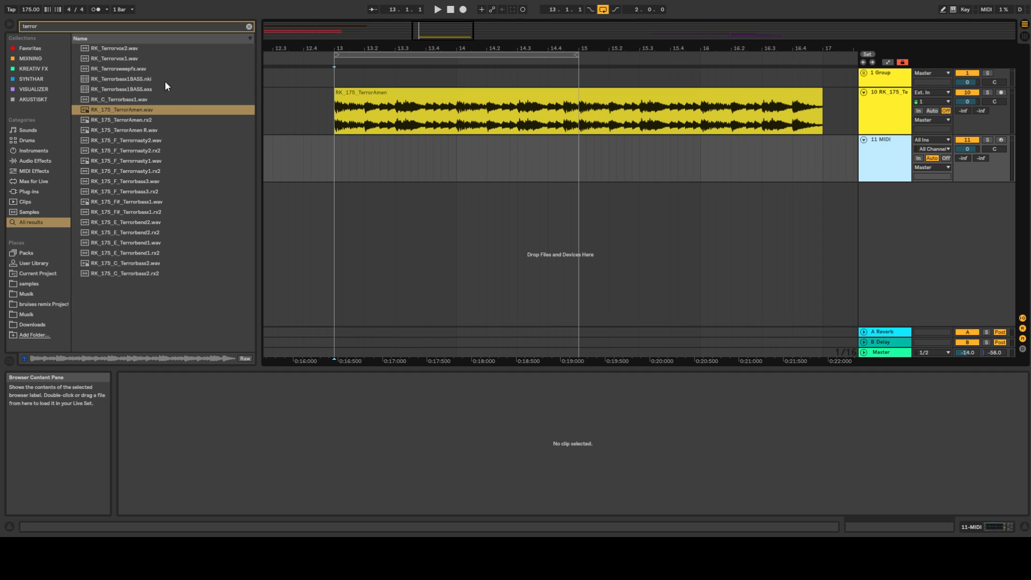
{"action": "double_click", "coordinate": [112, 110]}
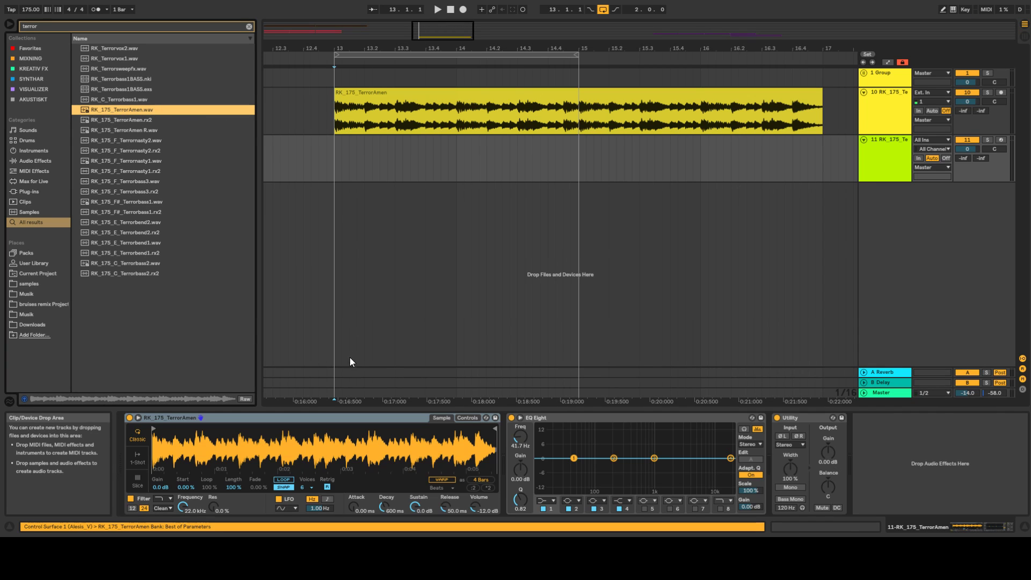
{"action": "left_click", "coordinate": [337, 420]}
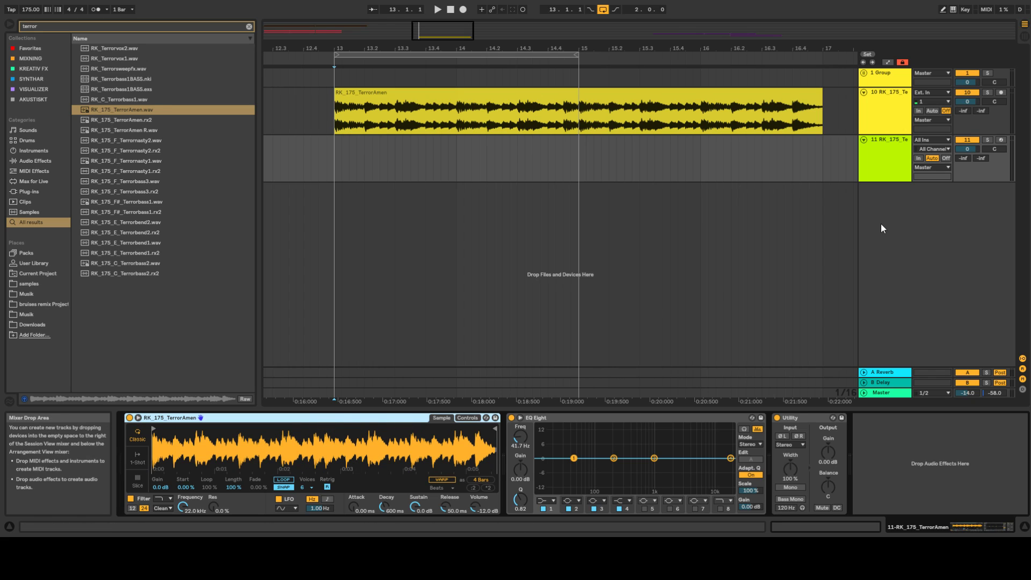
{"action": "left_click", "coordinate": [890, 163]}
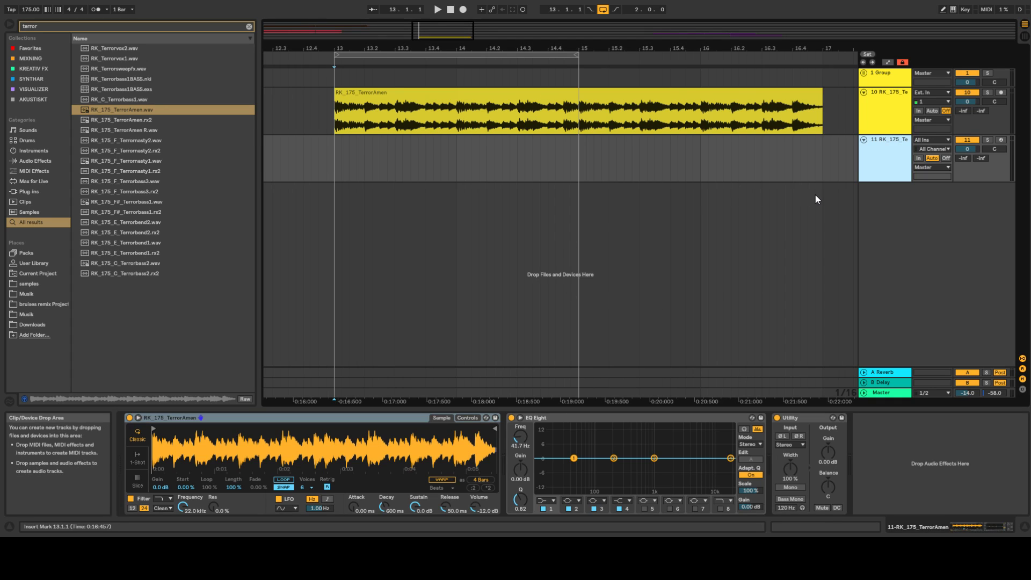
{"action": "key", "text": "Delete"}
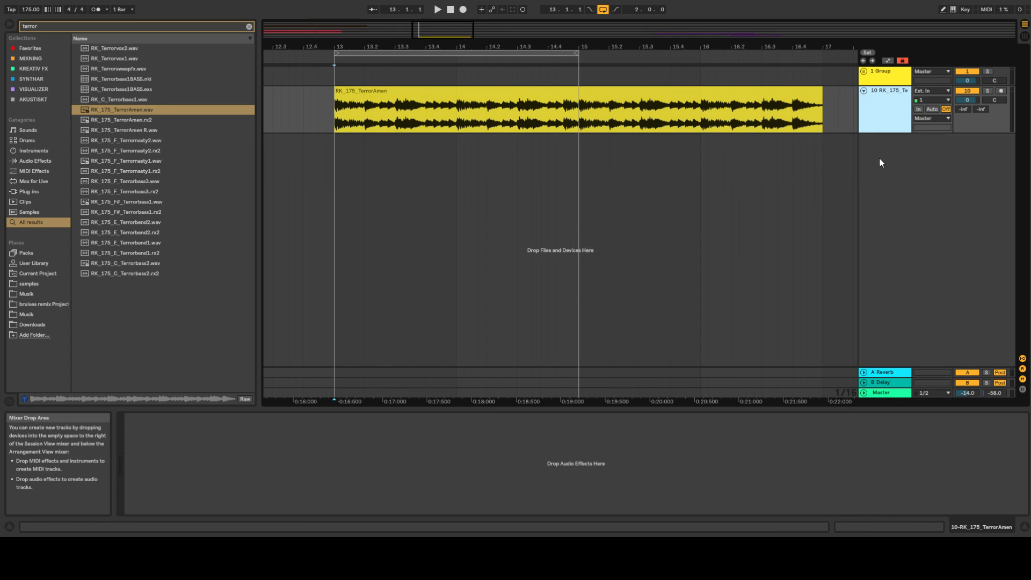
Step: Add a MIDI track below the audio track and load RK_175_TerrorAmen.wav onto it in Simpler
{"action": "key", "text": "ctrl+shift+t"}
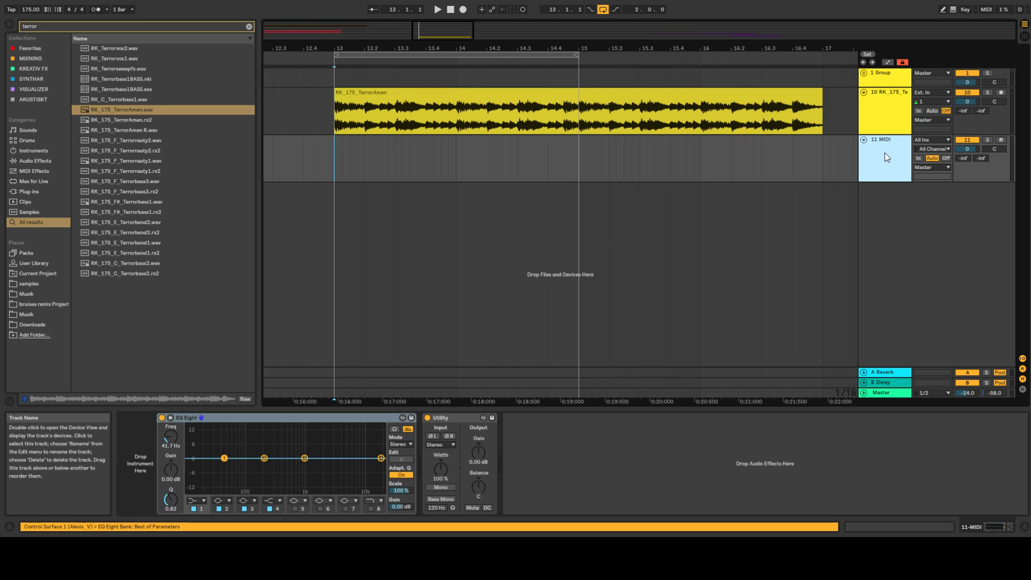
{"action": "left_click", "coordinate": [113, 107]}
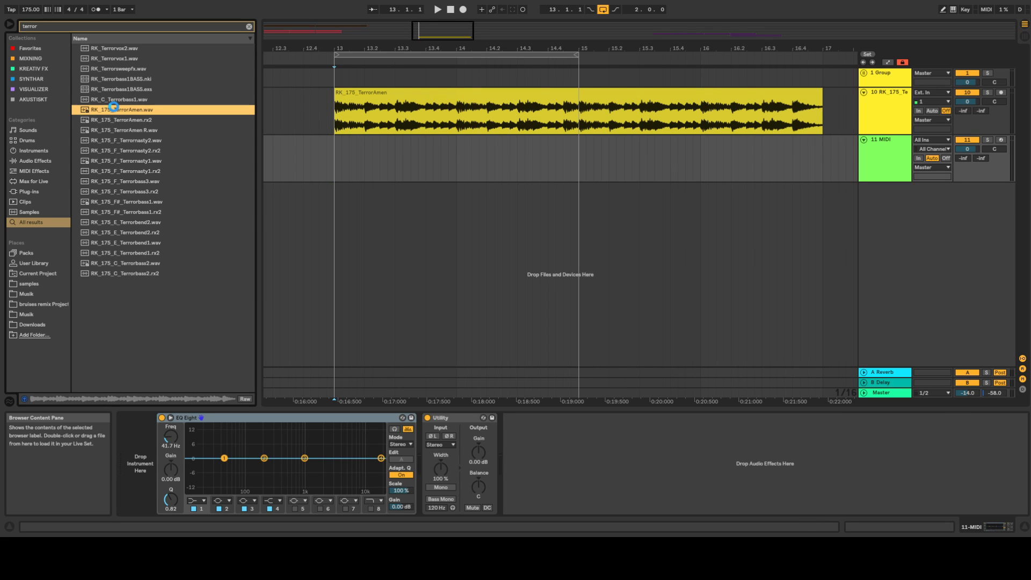
{"action": "double_click", "coordinate": [114, 109]}
{"action": "left_click", "coordinate": [386, 420]}
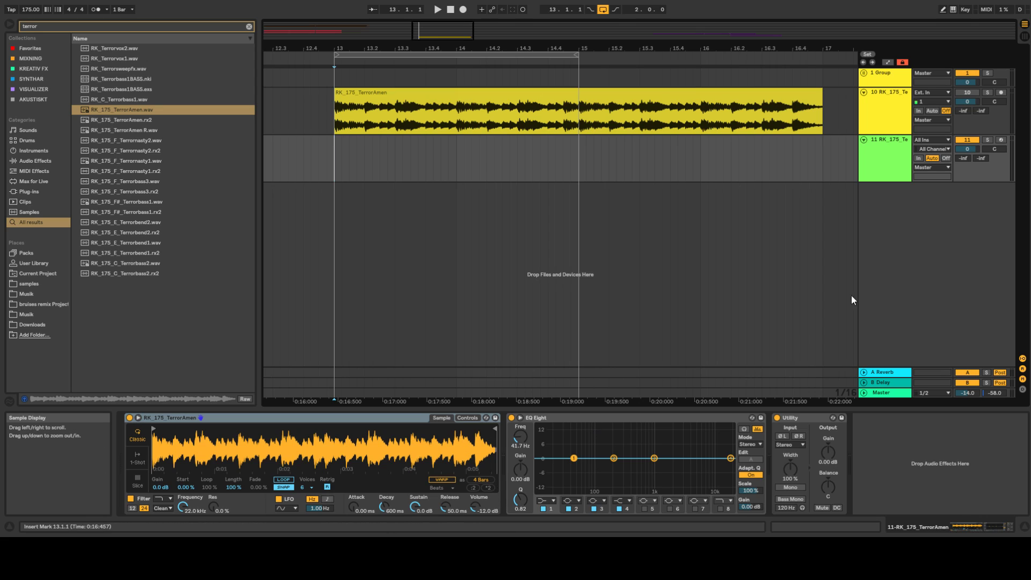
Step: Arm the Simpler track for recording and switch Simpler to Slice mode with the transient sensitivity at 100%
{"action": "left_click", "coordinate": [1001, 140]}
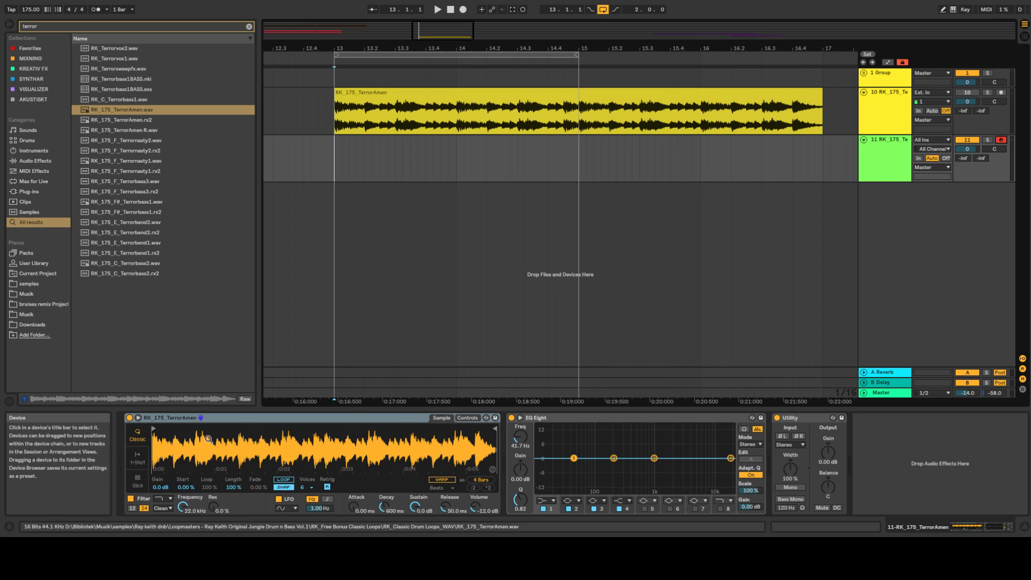
{"action": "left_click", "coordinate": [138, 483]}
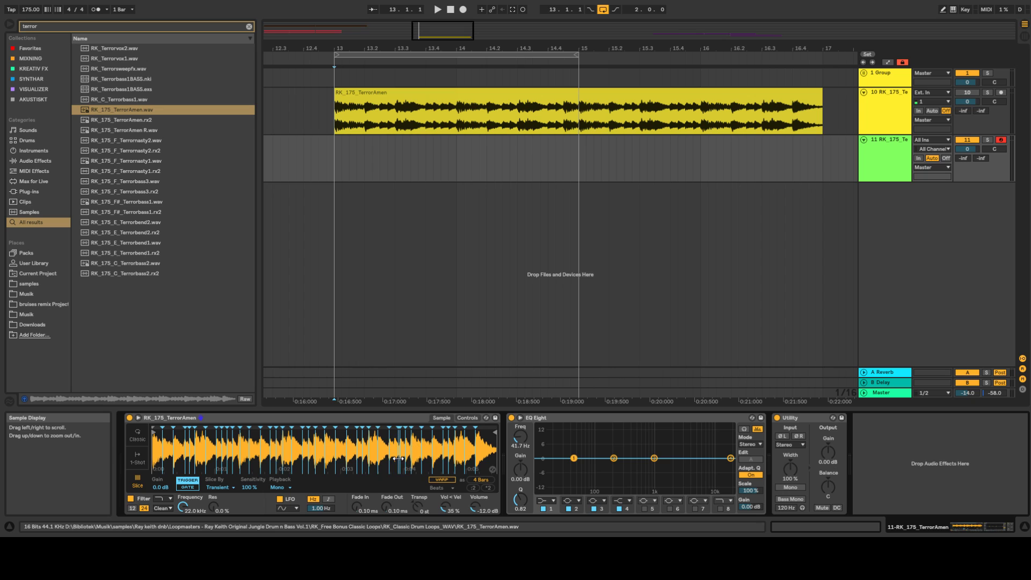
{"action": "mouse_move", "coordinate": [242, 450]}
{"action": "left_mouse_down"}
{"action": "mouse_move", "coordinate": [242, 478]}
{"action": "mouse_move", "coordinate": [243, 443]}
{"action": "left_mouse_up"}
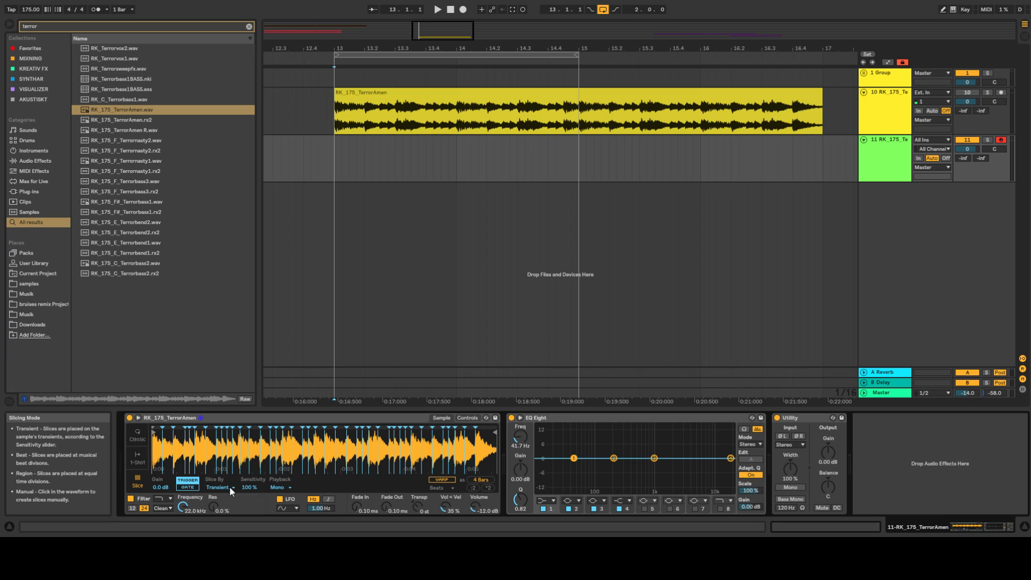
{"action": "mouse_move", "coordinate": [249, 486]}
{"action": "left_mouse_down"}
{"action": "mouse_move", "coordinate": [249, 510]}
{"action": "mouse_move", "coordinate": [249, 465]}
{"action": "left_mouse_up"}
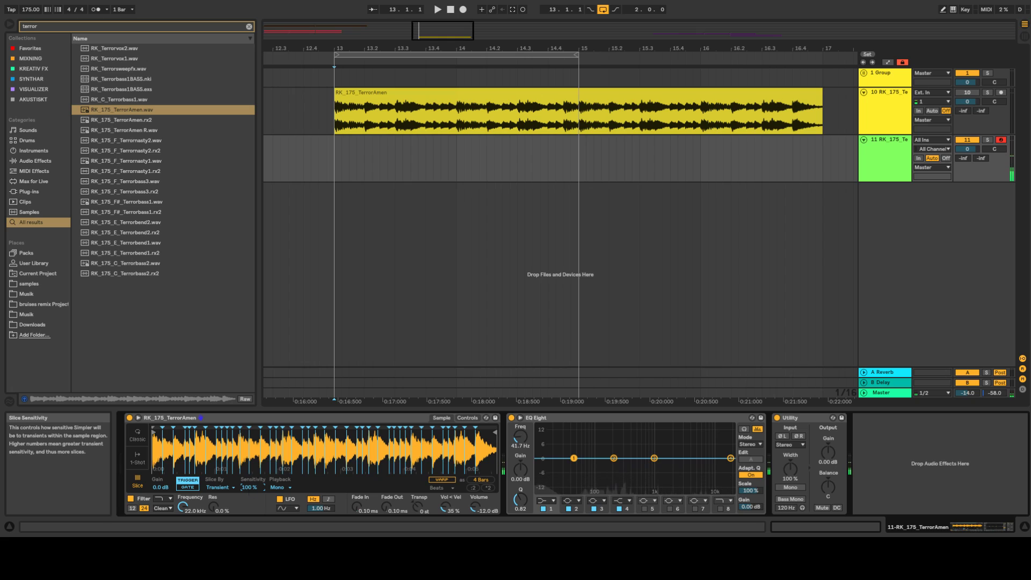
Step: Set Simpler to slice the sample by Beat with a 1/16 division
{"action": "left_click", "coordinate": [222, 506]}
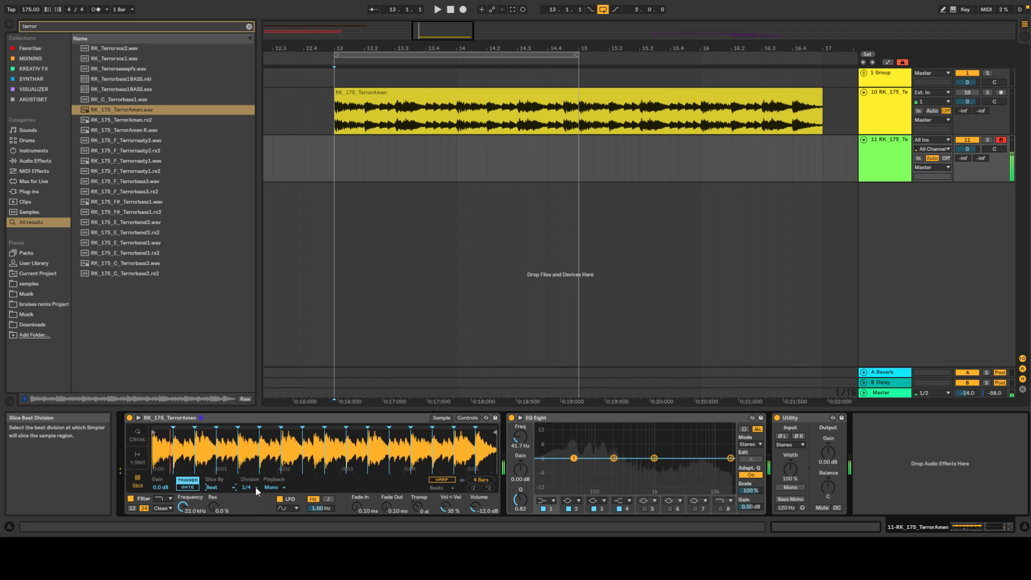
{"action": "left_click", "coordinate": [254, 486]}
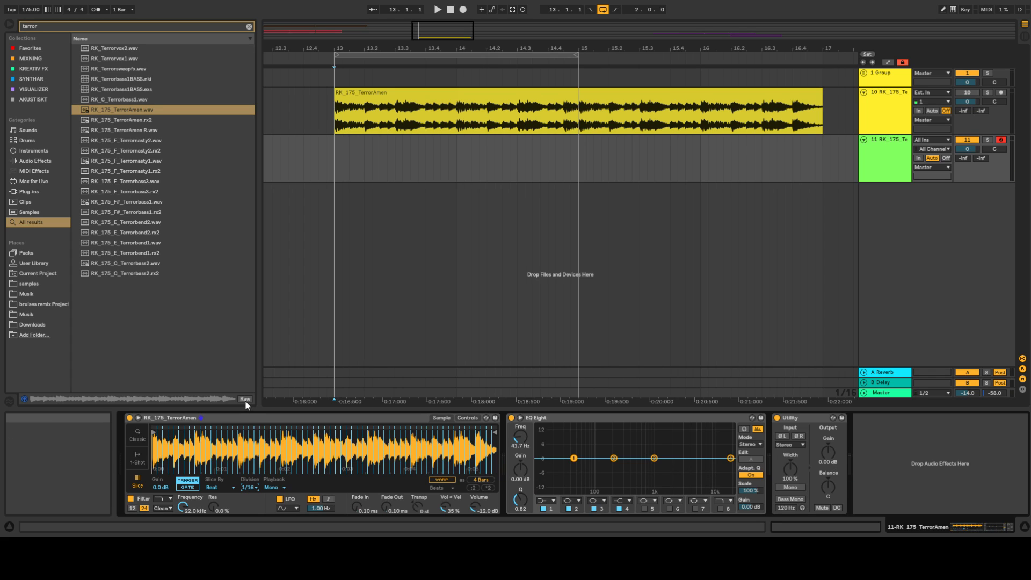
{"action": "key", "text": "Down"}
{"action": "key", "text": "Down"}
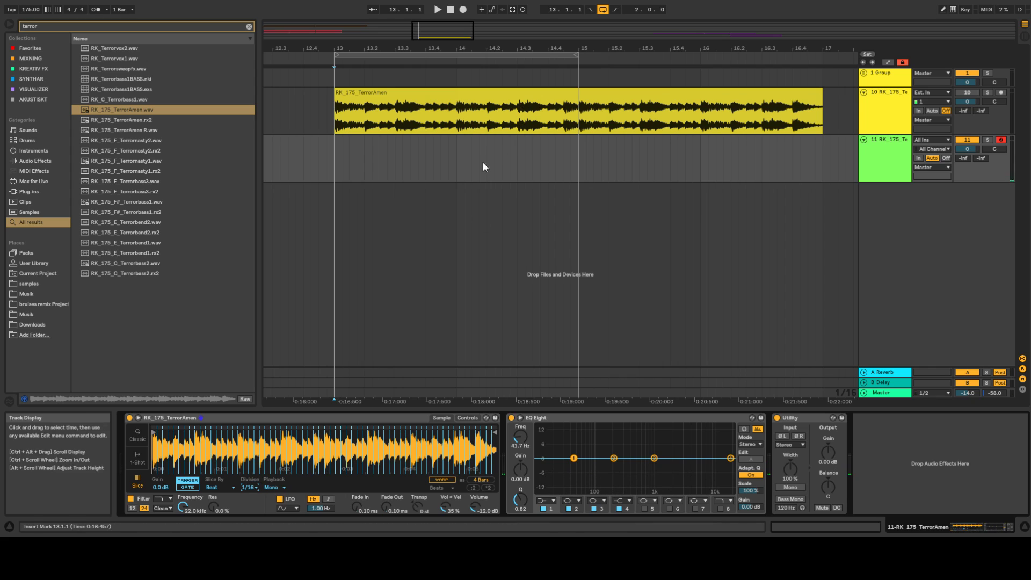
Step: Check the hit positions in the first bar of the audio clip and set Simpler's slice division to 1/4
{"action": "left_click", "coordinate": [351, 117]}
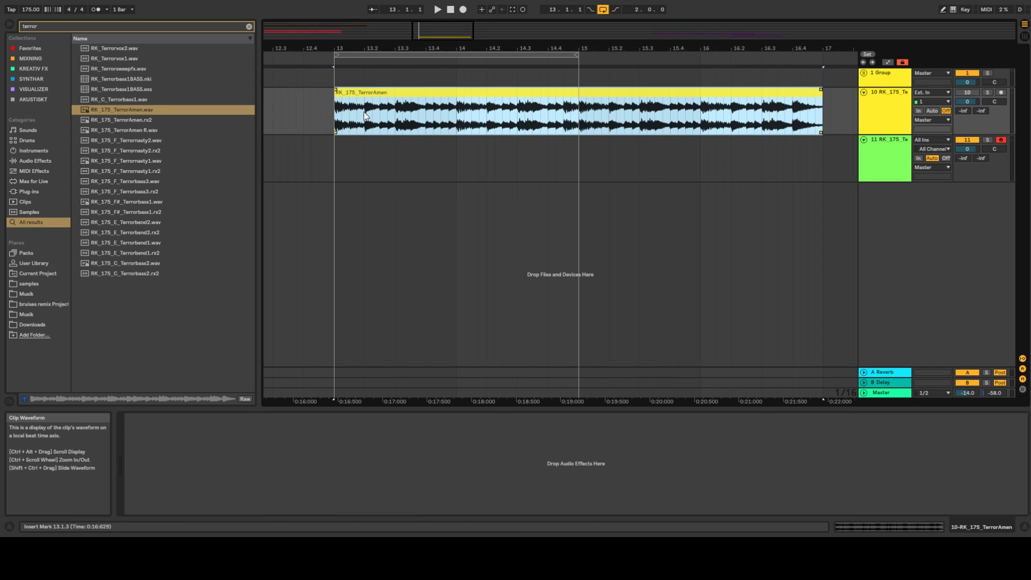
{"action": "scroll", "coordinate": [365, 111], "scroll_direction": "up", "scroll_amount": 3}
{"action": "left_click", "coordinate": [365, 111]}
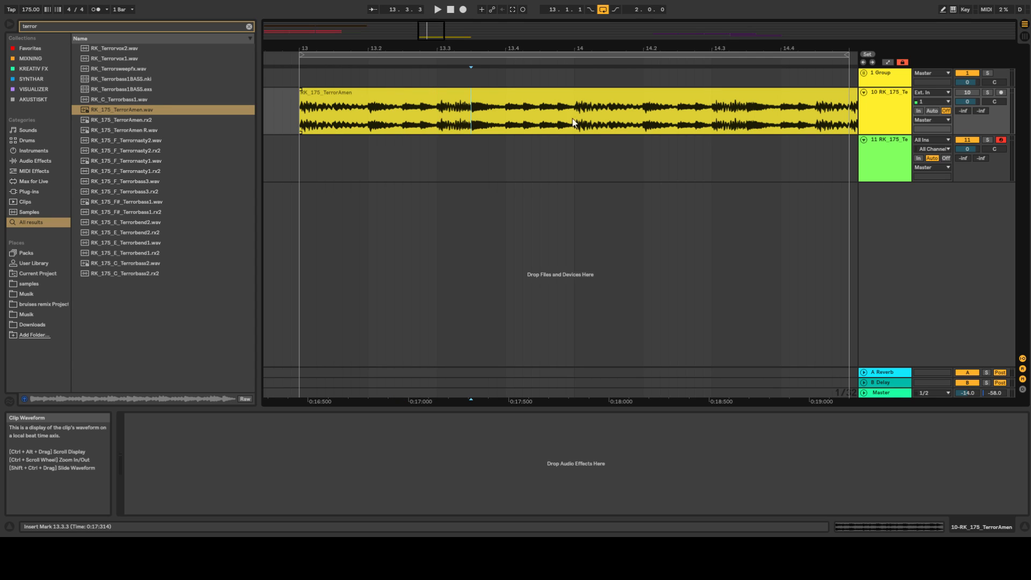
{"action": "left_click", "coordinate": [891, 143]}
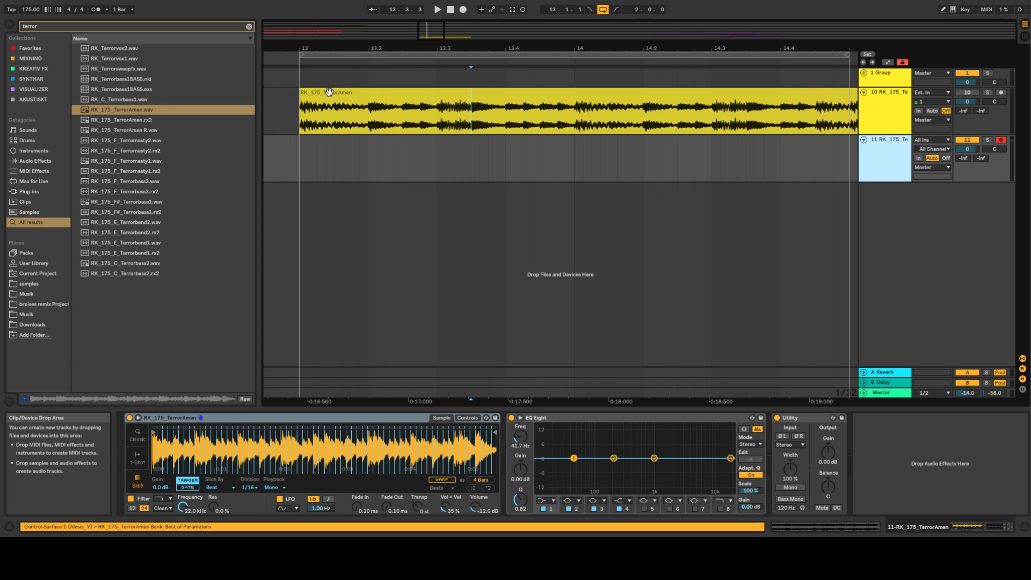
{"action": "left_click", "coordinate": [360, 120]}
{"action": "left_click", "coordinate": [871, 176]}
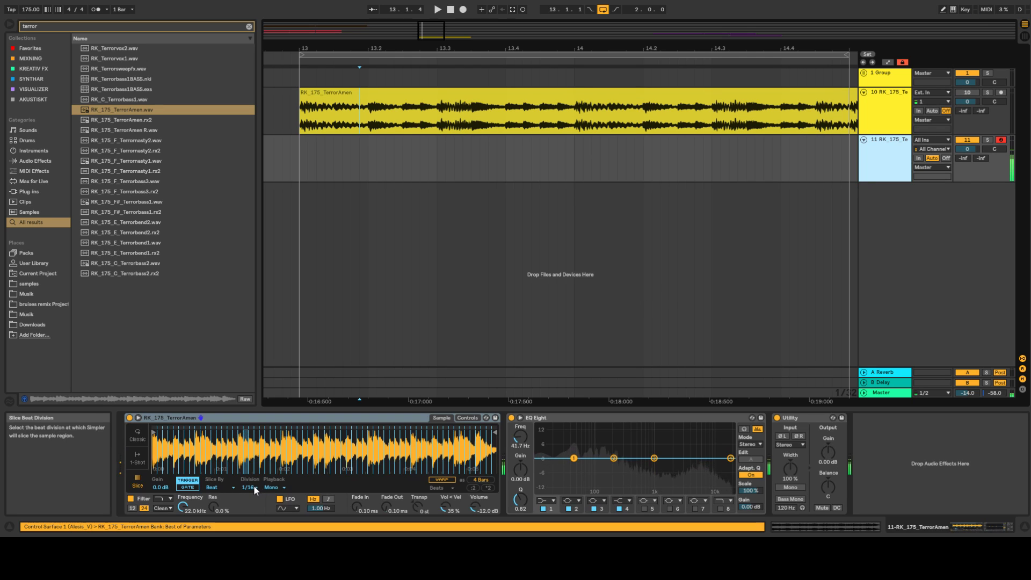
{"action": "left_click", "coordinate": [250, 487]}
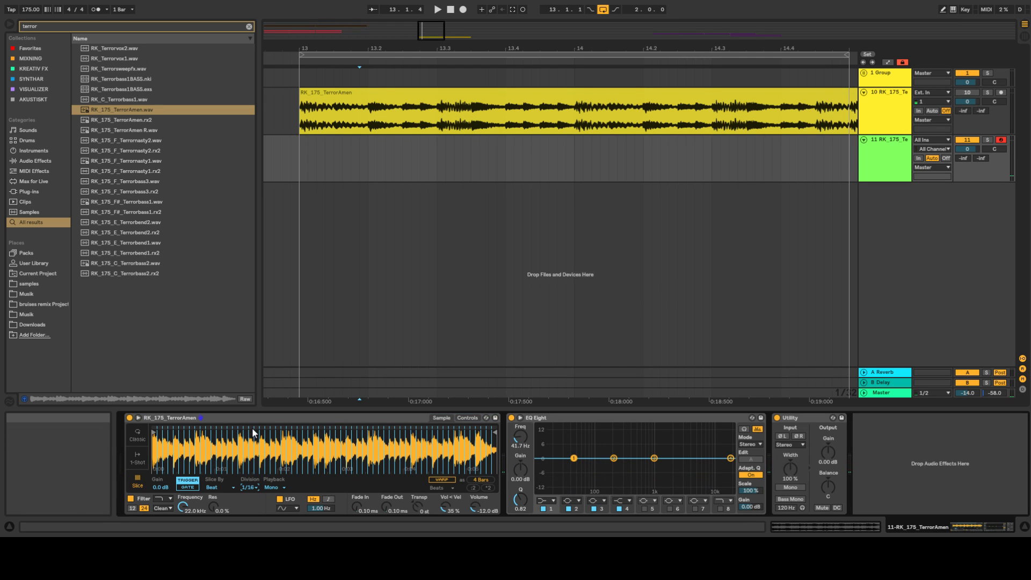
{"action": "left_click", "coordinate": [253, 432]}
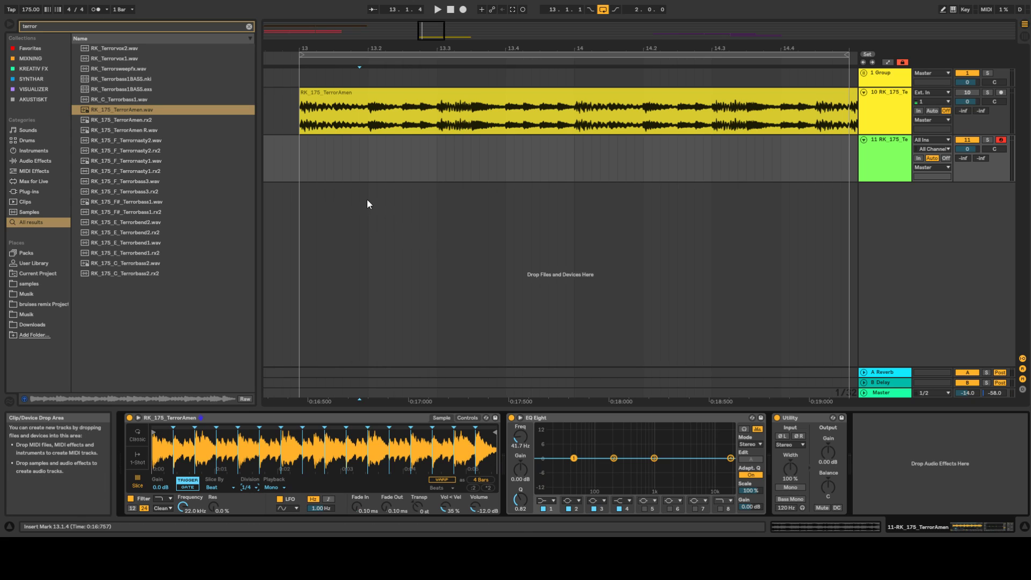
Step: Insert an empty two-bar MIDI clip from bar 13 to bar 15 on the Simpler track, and delete it again
{"action": "left_click", "coordinate": [304, 168]}
{"action": "left_click_drag", "start_coordinate": [303, 164], "coordinate": [827, 163]}
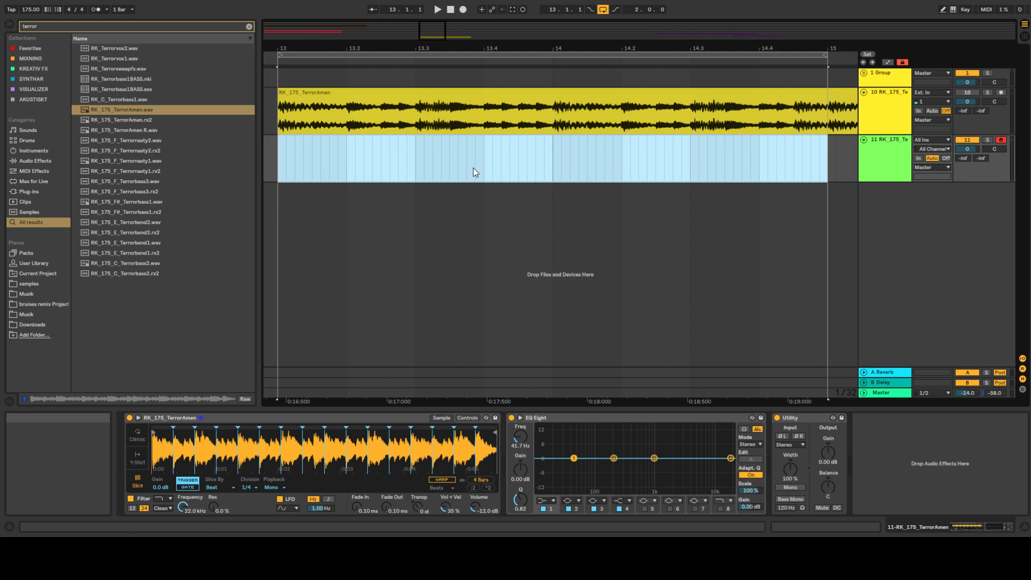
{"action": "mouse_move", "coordinate": [279, 161]}
{"action": "left_mouse_down"}
{"action": "mouse_move", "coordinate": [769, 161]}
{"action": "mouse_move", "coordinate": [279, 154]}
{"action": "left_mouse_up"}
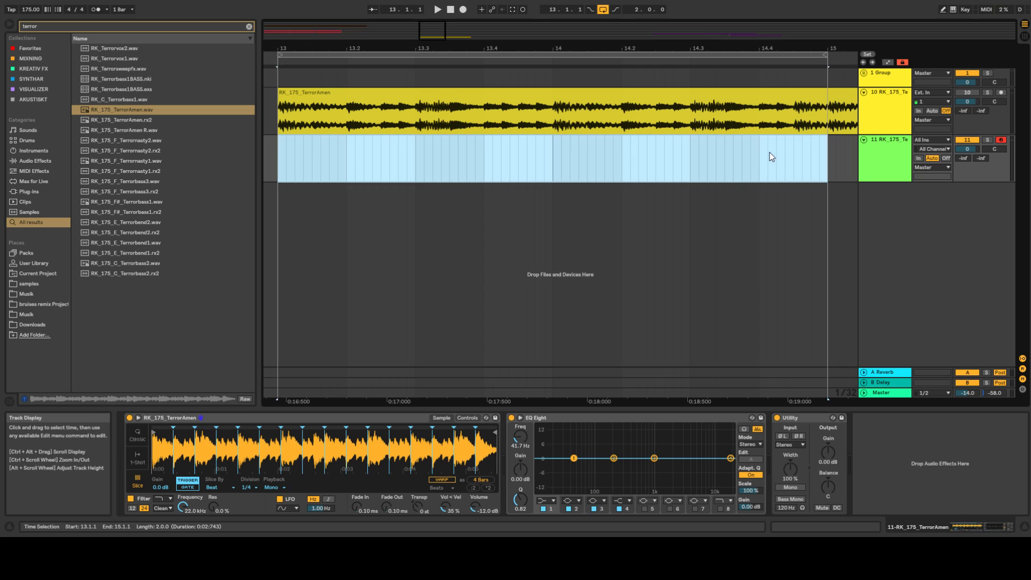
{"action": "scroll", "coordinate": [771, 156], "scroll_direction": "down", "scroll_amount": 3, "text": "ctrl"}
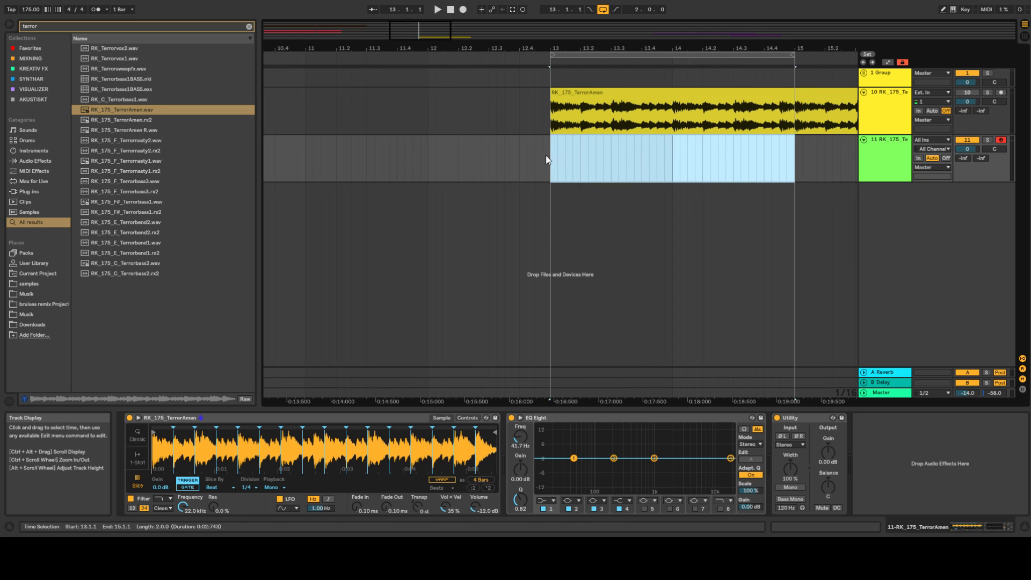
{"action": "scroll", "coordinate": [827, 170], "scroll_direction": "right", "scroll_amount": 3}
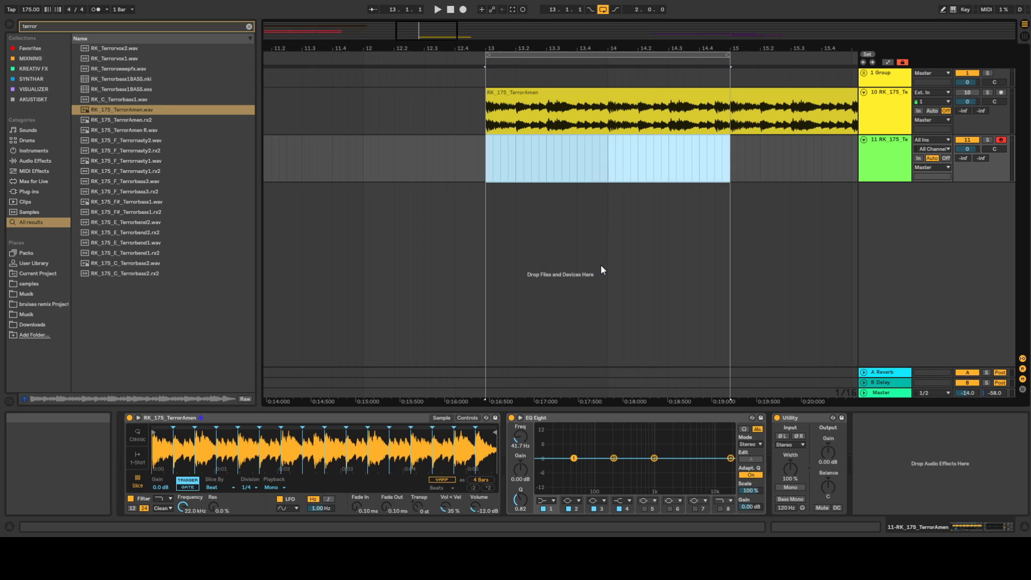
{"action": "key", "text": "ctrl+shift+m"}
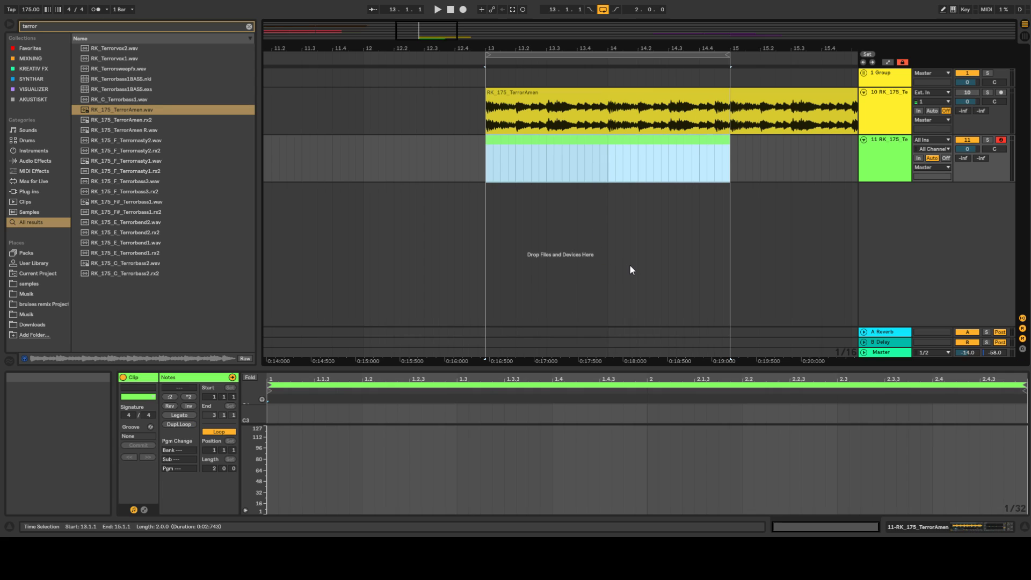
{"action": "left_click", "coordinate": [676, 215]}
{"action": "key", "text": "ctrl+shift+m"}
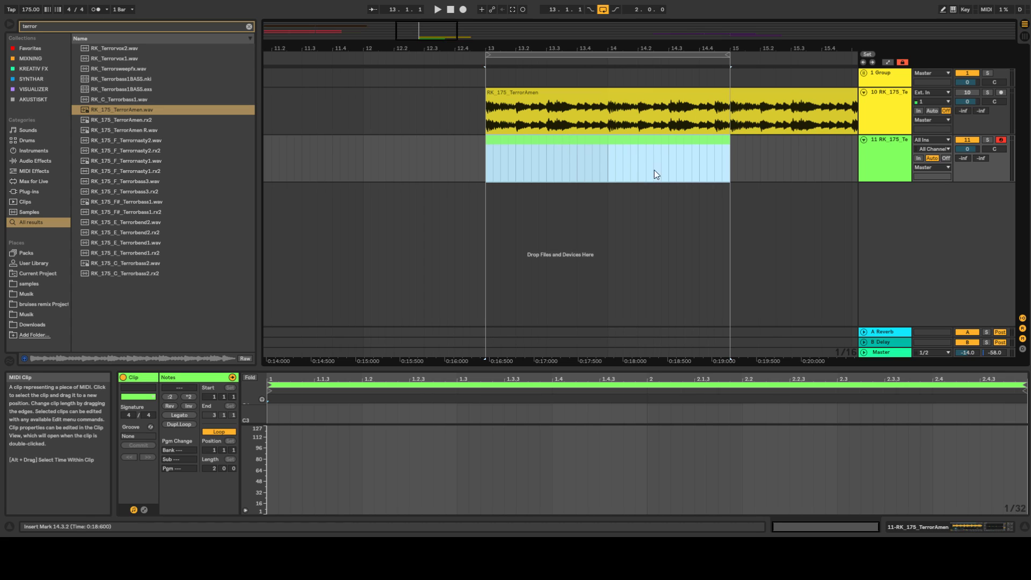
{"action": "key", "text": "Delete"}
Step: Insert an empty two-bar MIDI clip from bar 13 to bar 15 on the Simpler track and enlarge its note editor
{"action": "left_click_drag", "start_coordinate": [488, 164], "coordinate": [720, 165]}
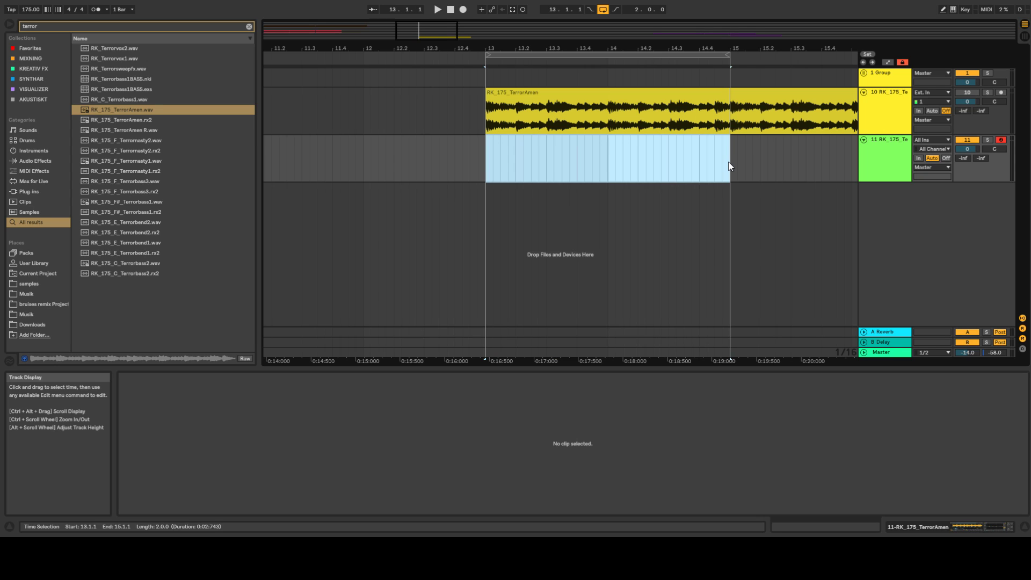
{"action": "key", "text": "ctrl+shift+m"}
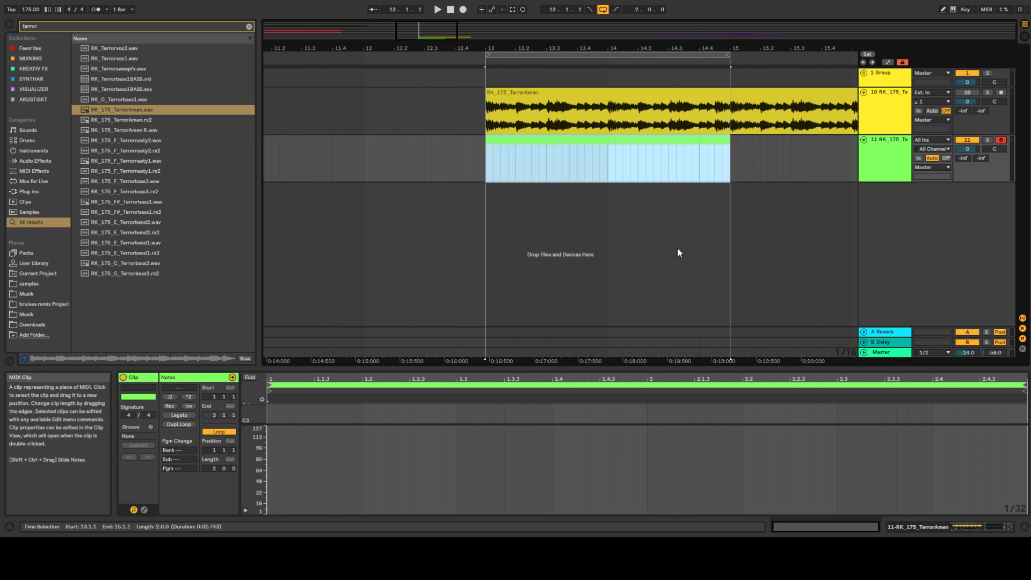
{"action": "left_click_drag", "start_coordinate": [634, 368], "coordinate": [638, 135]}
{"action": "left_click_drag", "start_coordinate": [592, 422], "coordinate": [594, 494]}
{"action": "left_click_drag", "start_coordinate": [615, 149], "coordinate": [615, 363]}
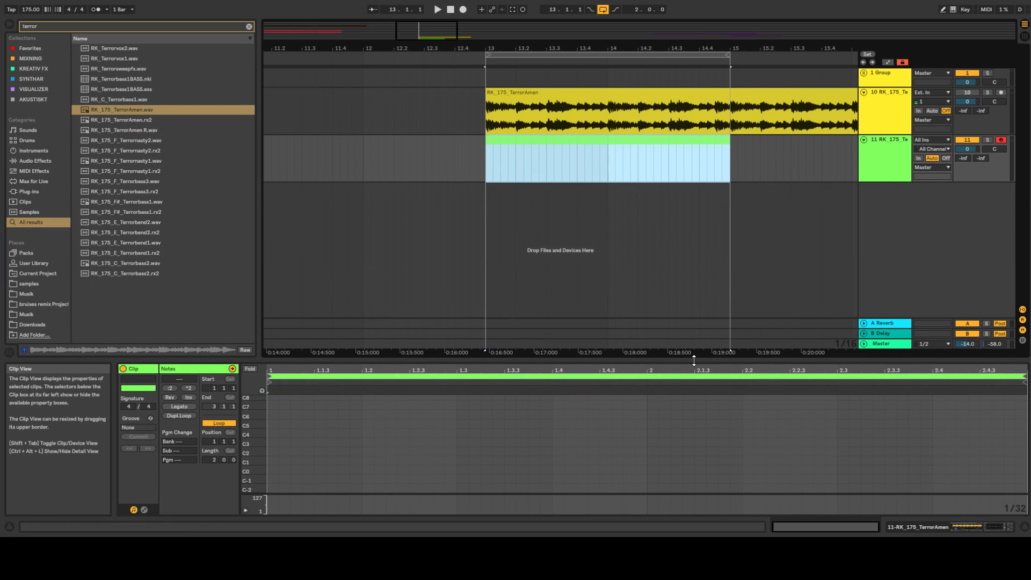
{"action": "left_click_drag", "start_coordinate": [695, 359], "coordinate": [674, 258]}
{"action": "left_click", "coordinate": [738, 155]}
{"action": "left_click", "coordinate": [718, 154]}
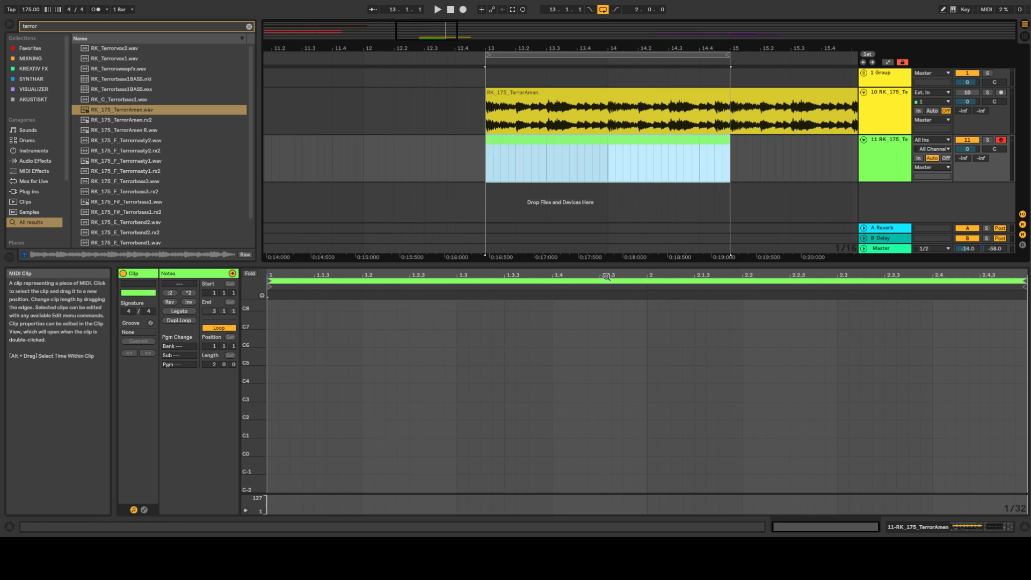
{"action": "left_click_drag", "start_coordinate": [591, 266], "coordinate": [585, 213]}
Step: Place a C2 note at the very start of the MIDI clip and play it back
{"action": "left_click_drag", "start_coordinate": [251, 317], "coordinate": [292, 459]}
{"action": "scroll", "coordinate": [281, 418], "scroll_direction": "down", "scroll_amount": 10}
{"action": "double_click", "coordinate": [276, 411]}
{"action": "left_click", "coordinate": [262, 238]}
{"action": "left_click", "coordinate": [271, 335]}
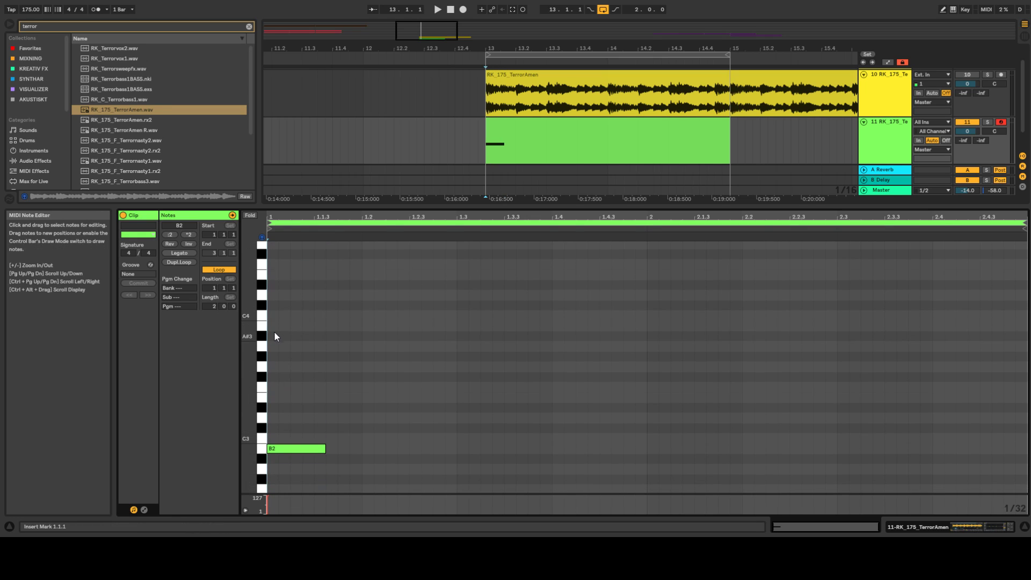
{"action": "scroll", "coordinate": [309, 360], "scroll_direction": "down", "scroll_amount": 3}
{"action": "left_click_drag", "start_coordinate": [292, 328], "coordinate": [290, 439]}
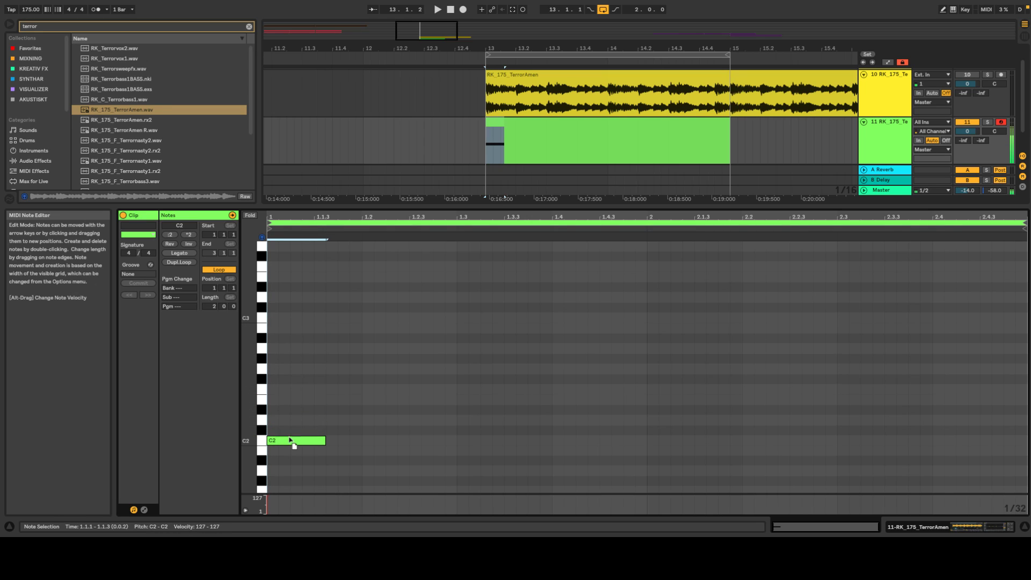
{"action": "scroll", "coordinate": [293, 402], "scroll_direction": "down", "scroll_amount": 3}
{"action": "key", "text": "space"}
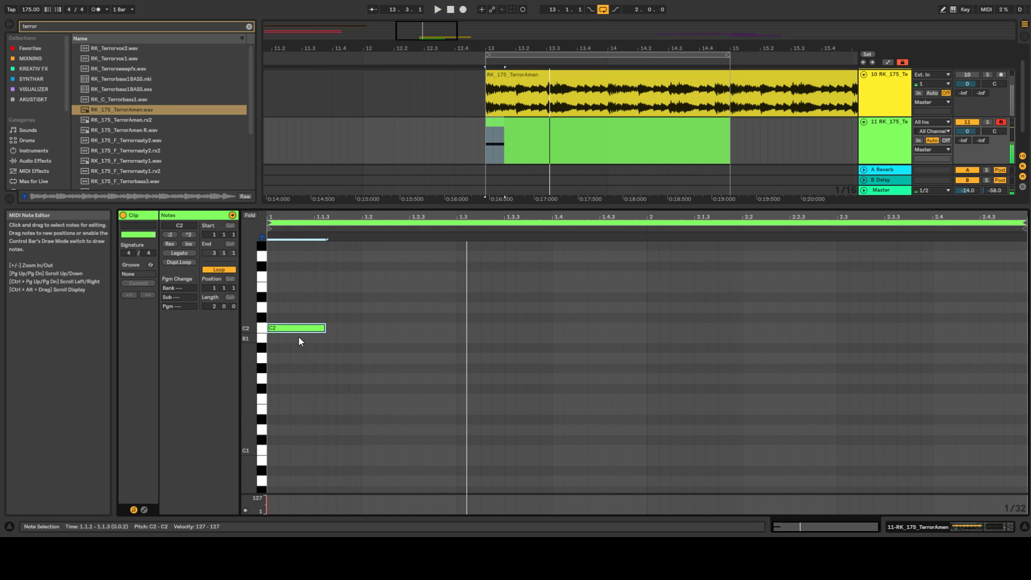
Step: Shorten the first C2 note to a sixteenth, repeat it at 1.1.3 and 1.2, and add a short A#1 note at 1.2.3
{"action": "left_click_drag", "start_coordinate": [324, 329], "coordinate": [311, 330]}
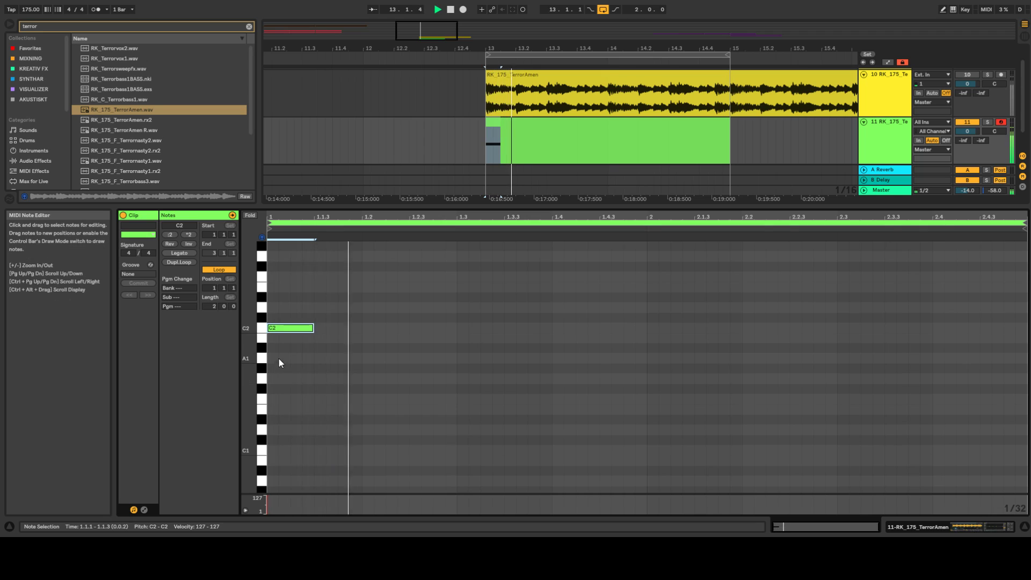
{"action": "mouse_move", "coordinate": [313, 329]}
{"action": "left_mouse_down"}
{"action": "mouse_move", "coordinate": [291, 328]}
{"action": "mouse_move", "coordinate": [329, 329]}
{"action": "left_mouse_up"}
{"action": "key", "text": "ctrl+d"}
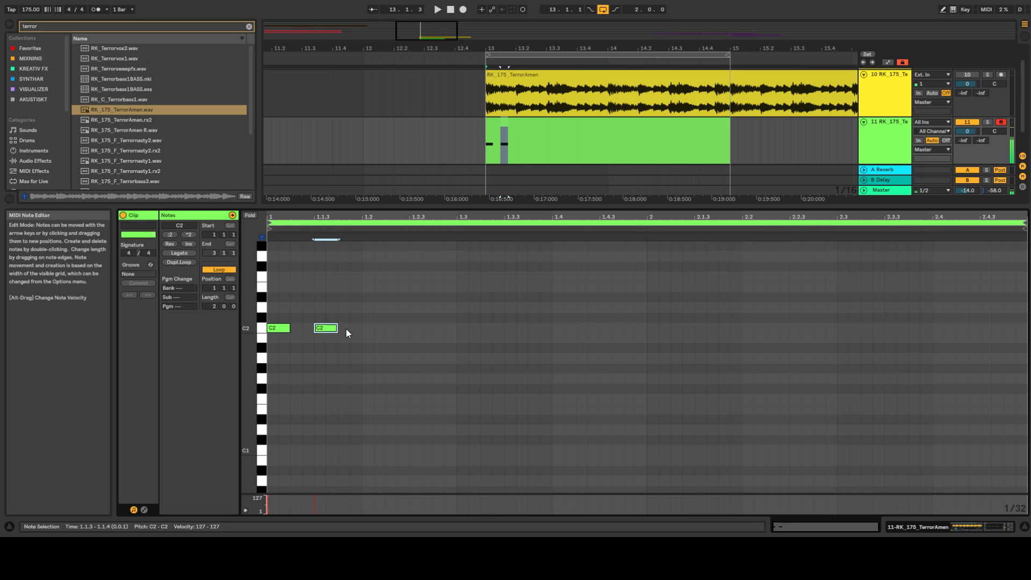
{"action": "double_click", "coordinate": [365, 328]}
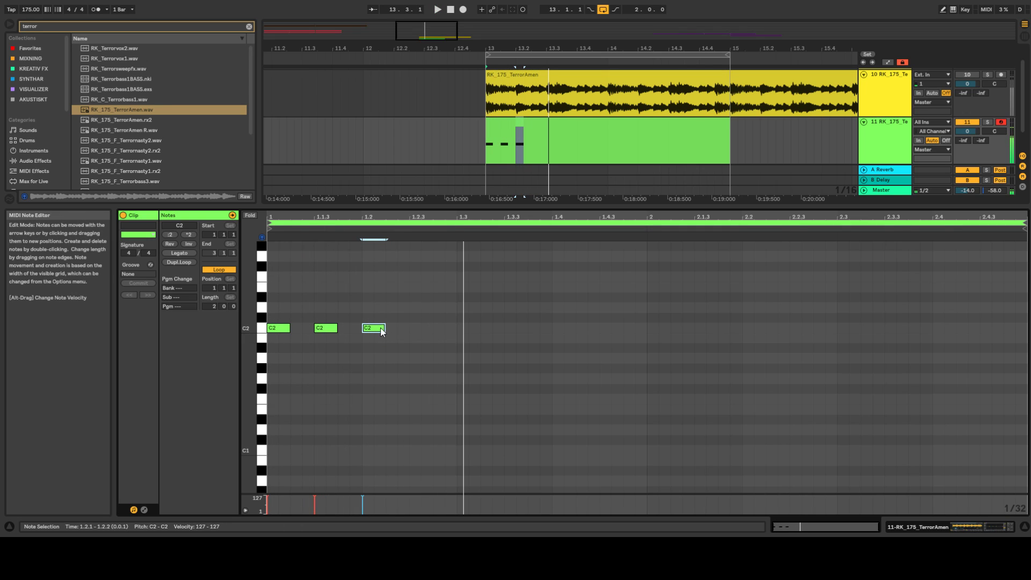
{"action": "double_click", "coordinate": [413, 349]}
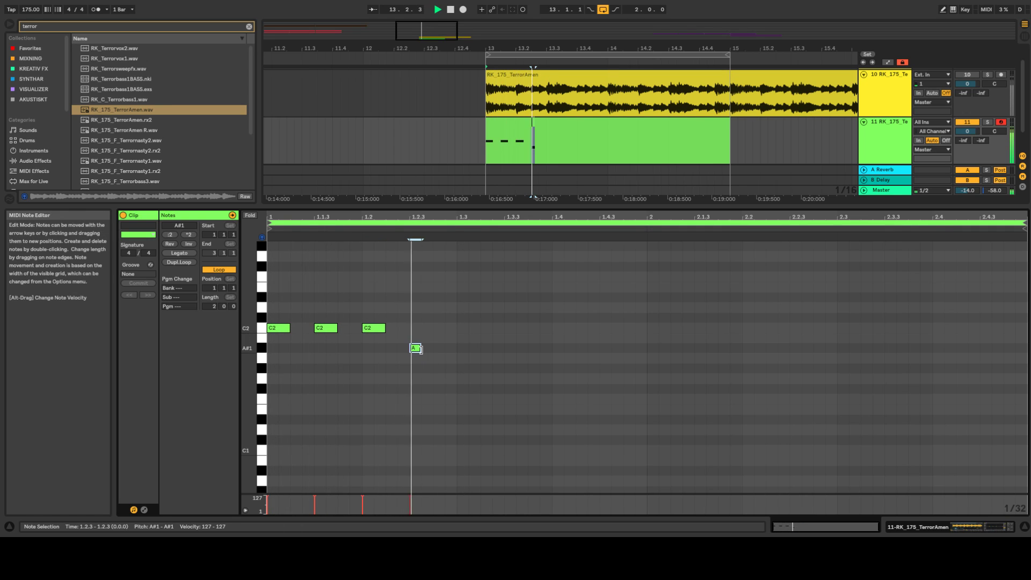
{"action": "key", "text": "space"}
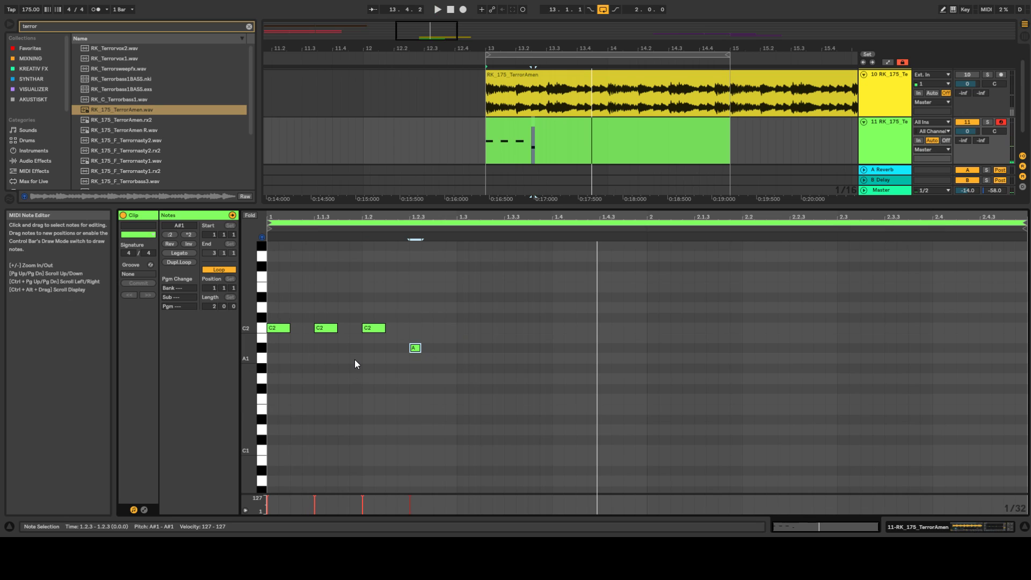
Step: Lower the velocities of the second C2 note, the third C2 note (to 83) and the A#1 note, and play the pattern
{"action": "left_click_drag", "start_coordinate": [405, 205], "coordinate": [413, 90]}
{"action": "scroll", "coordinate": [372, 369], "scroll_direction": "up", "scroll_amount": 3}
{"action": "left_click", "coordinate": [325, 335]}
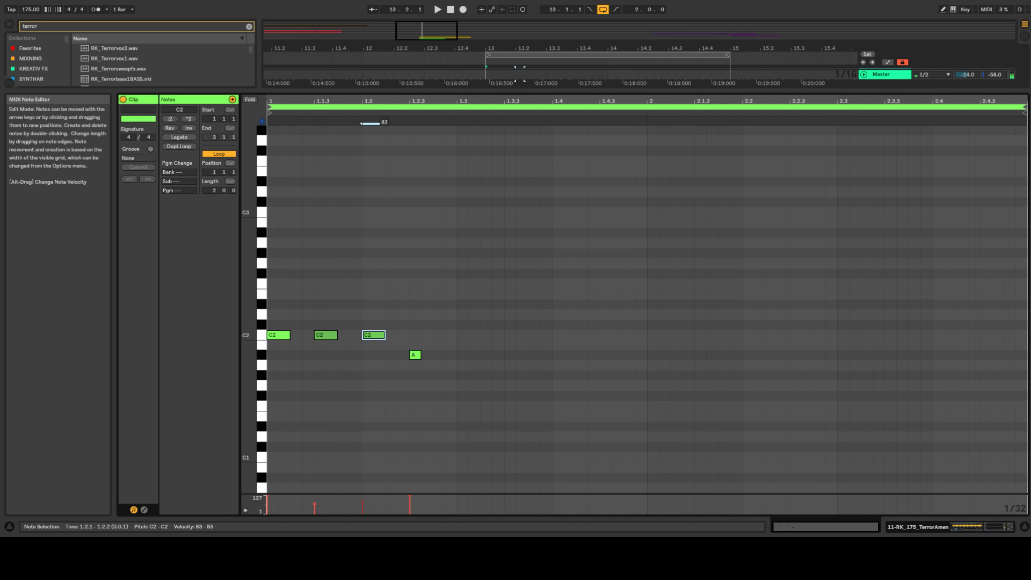
{"action": "left_click", "coordinate": [414, 354]}
{"action": "key", "text": "space"}
{"action": "left_click_drag", "start_coordinate": [416, 355], "coordinate": [417, 360]}
{"action": "key", "text": "space"}
{"action": "key", "text": "space"}
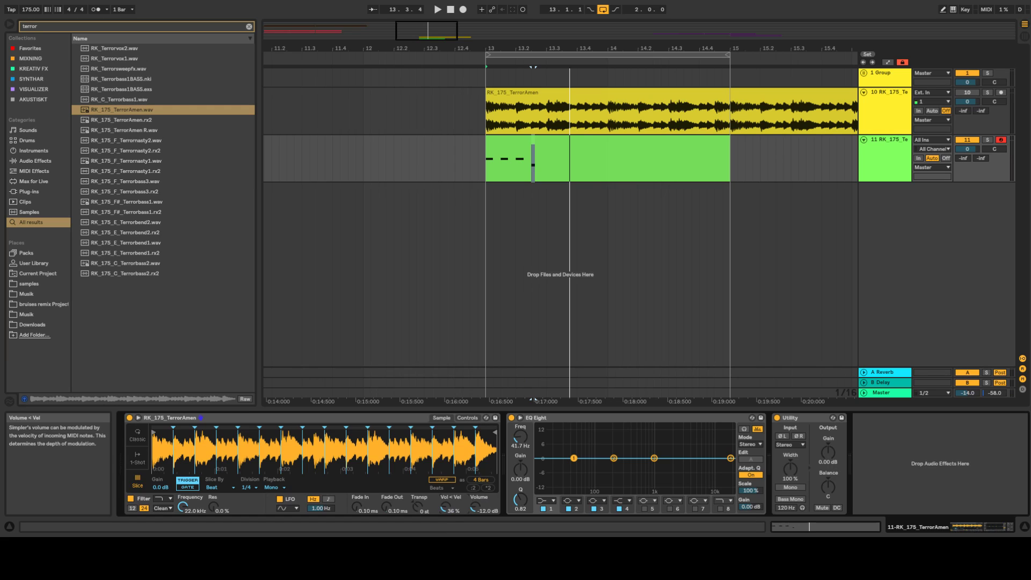
Step: Set Simpler's velocity-to-volume modulation to 100% and return to the clip's notes
{"action": "left_click_drag", "start_coordinate": [452, 517], "coordinate": [453, 516]}
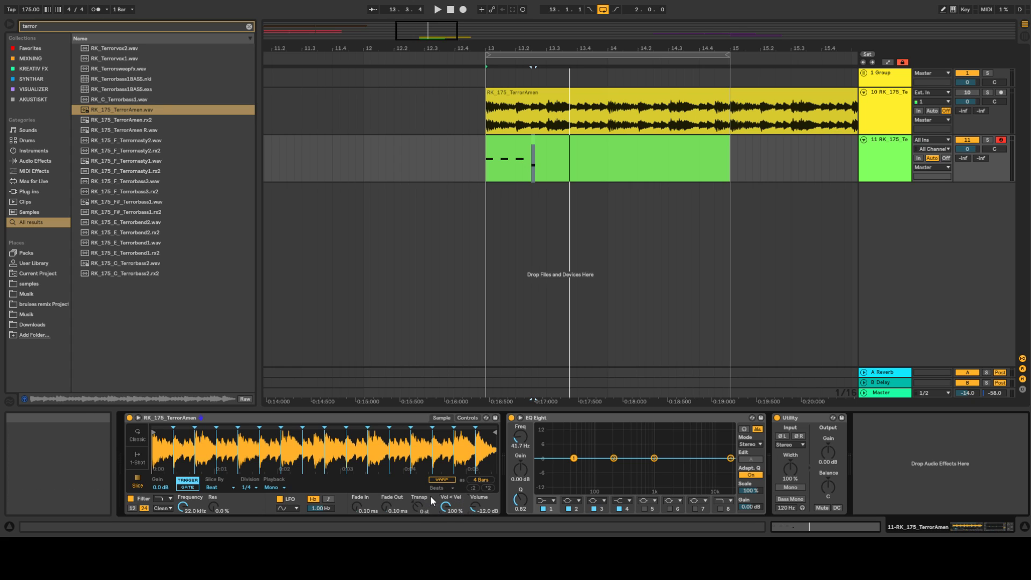
{"action": "left_click", "coordinate": [542, 144]}
{"action": "key", "text": "shift+Tab"}
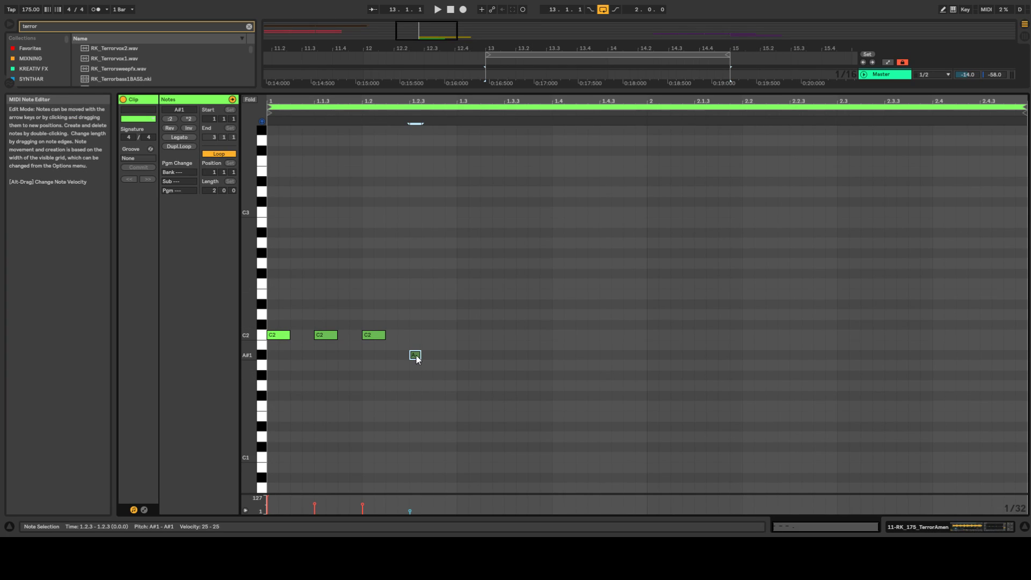
Step: Set the velocities of the C2 notes at 1.1.3 and 1.2 to 1 and the first C2 note's to 102
{"action": "left_click", "coordinate": [373, 335]}
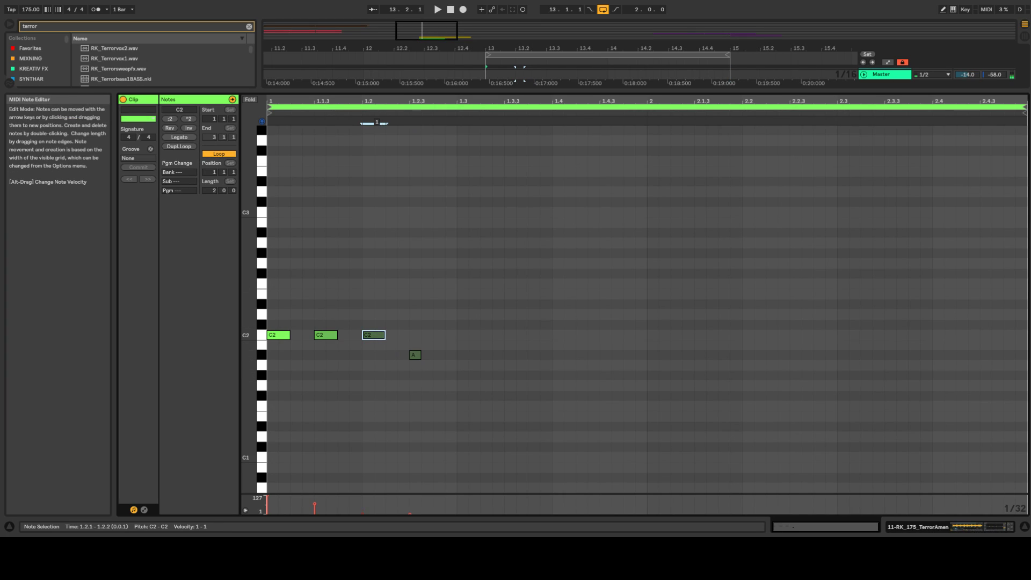
{"action": "left_click_drag", "start_coordinate": [325, 334], "coordinate": [325, 375]}
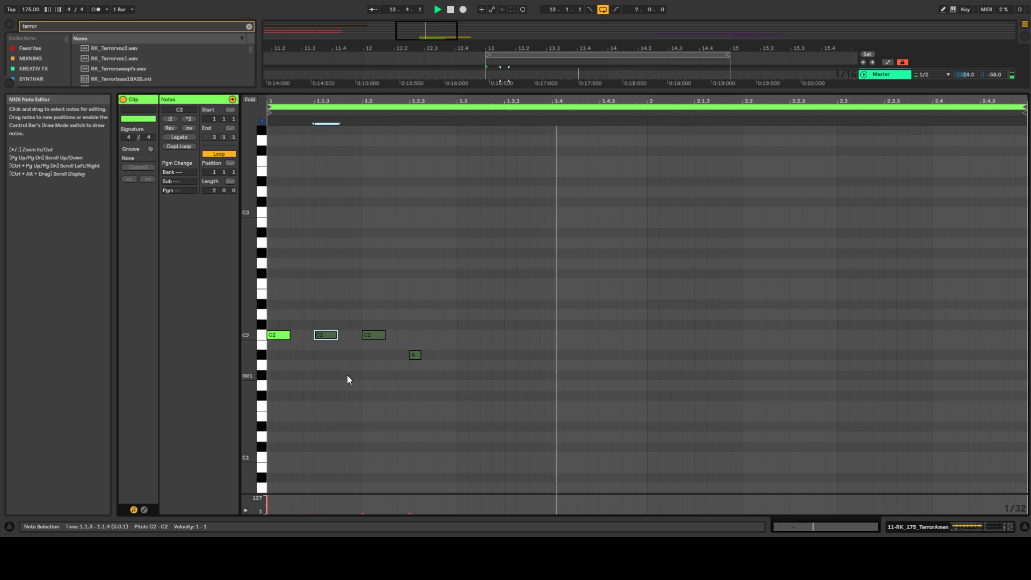
{"action": "left_click", "coordinate": [284, 337]}
Step: Add short, softer C2 notes at 1.3, just after 1.3.3 and at 1.4, the last with velocity 23, and play the pattern
{"action": "double_click", "coordinate": [461, 335]}
{"action": "left_click_drag", "start_coordinate": [468, 336], "coordinate": [475, 334]}
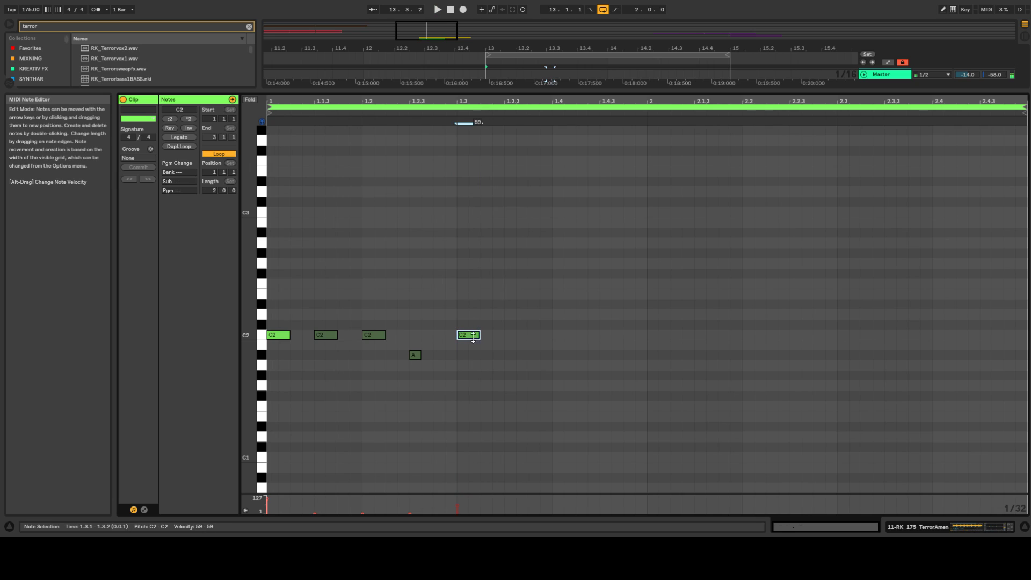
{"action": "double_click", "coordinate": [521, 335]}
{"action": "double_click", "coordinate": [556, 334]}
{"action": "left_click_drag", "start_coordinate": [563, 335], "coordinate": [574, 335]}
{"action": "key", "text": "space"}
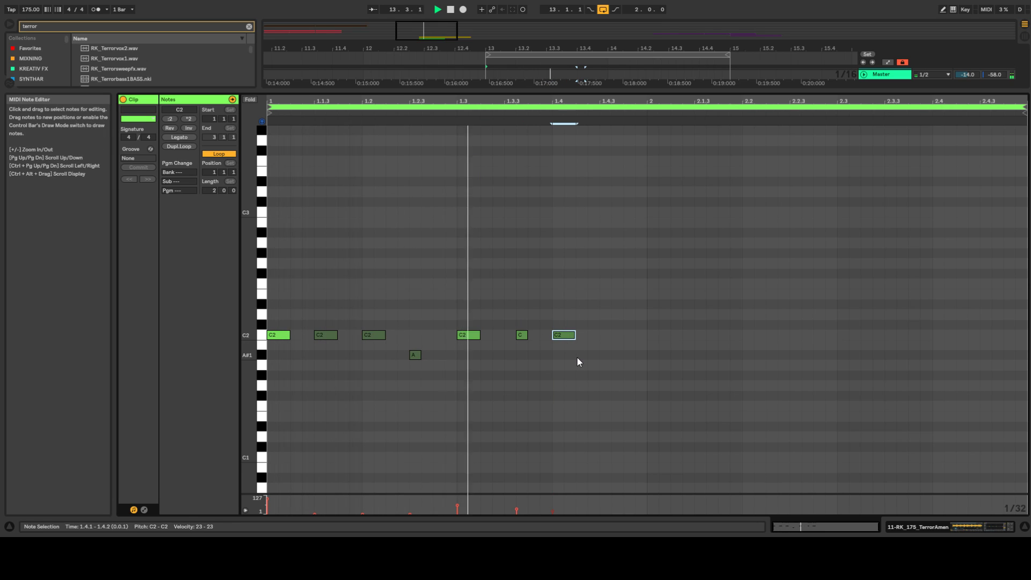
Step: Move the note at 1.4 up to D2 with a velocity of 69 and play the pattern
{"action": "mouse_move", "coordinate": [565, 335]}
{"action": "left_mouse_down"}
{"action": "mouse_move", "coordinate": [565, 311]}
{"action": "mouse_move", "coordinate": [564, 321]}
{"action": "left_mouse_up"}
{"action": "key", "text": "space"}
{"action": "key", "text": "space"}
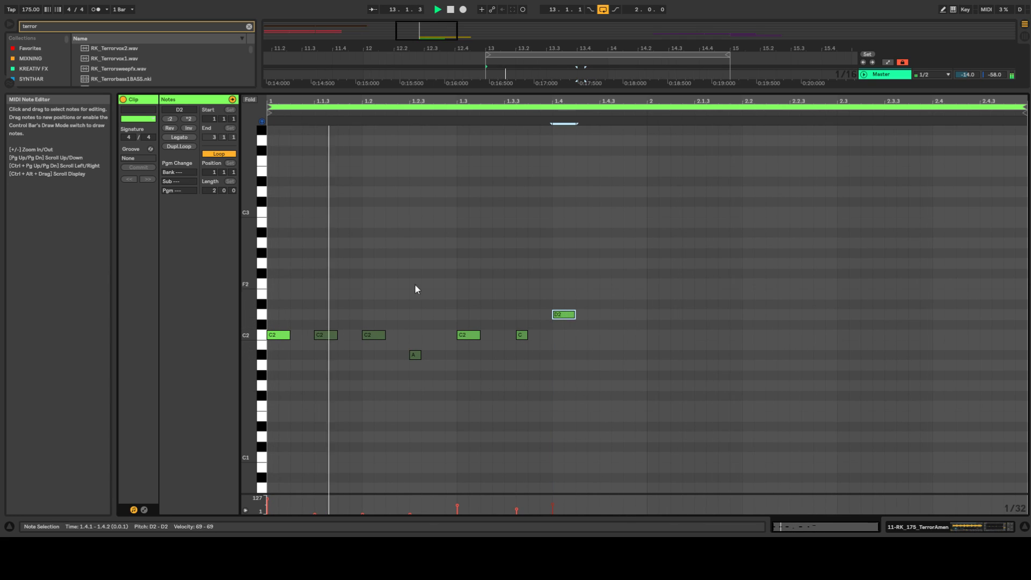
{"action": "key", "text": "space"}
Step: Replace the notes between 1.1.3 and 1.4.3 with very short C2 notes at 1.1.3, 1.2 and 1.2.3, all at velocity 1
{"action": "left_click_drag", "start_coordinate": [597, 265], "coordinate": [311, 415]}
{"action": "key", "text": "Delete"}
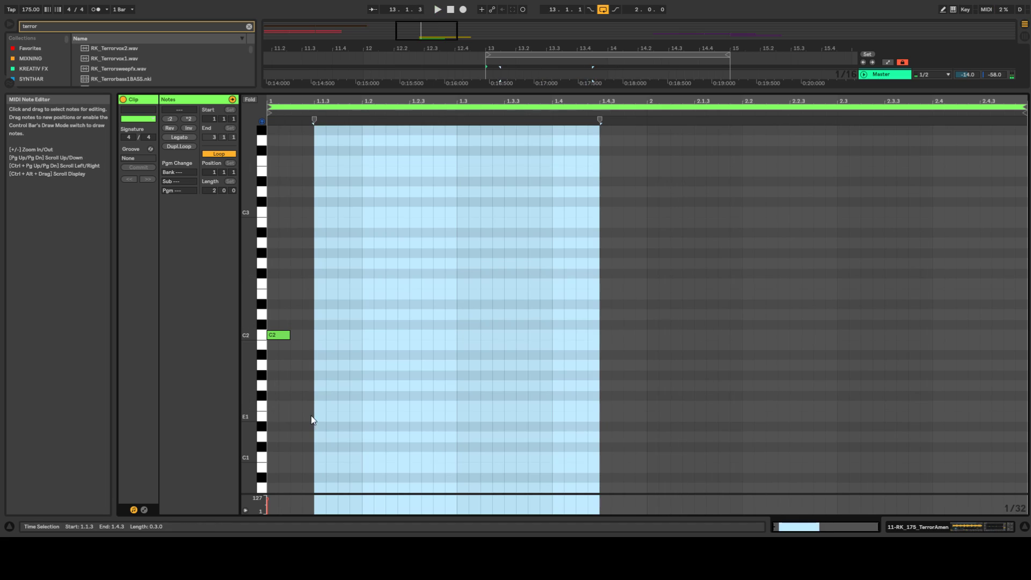
{"action": "double_click", "coordinate": [321, 336]}
{"action": "double_click", "coordinate": [368, 335]}
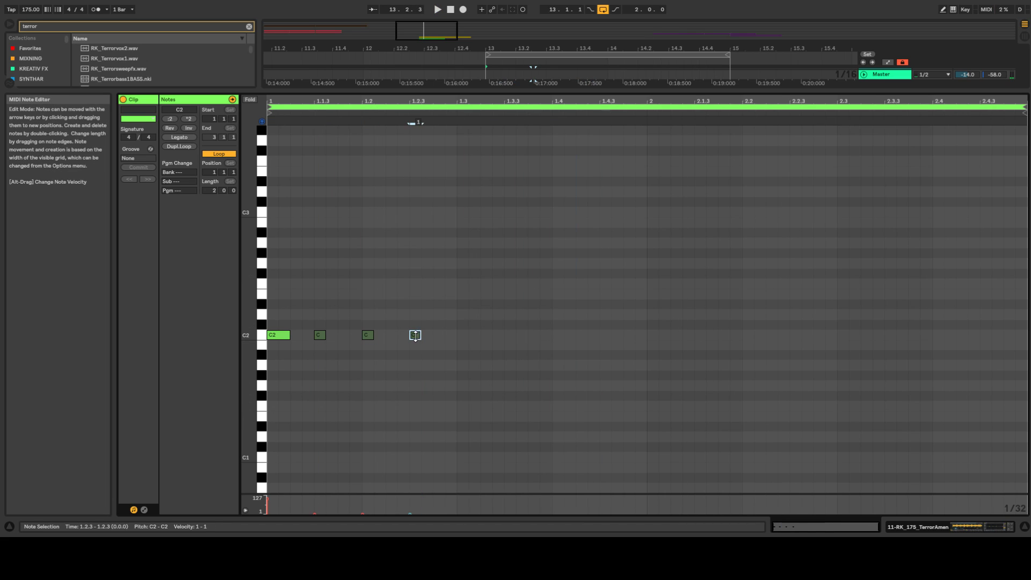
Step: Raise the velocity of the C2 note at 1.2.3 to about 80
{"action": "key", "text": "shift+Tab"}
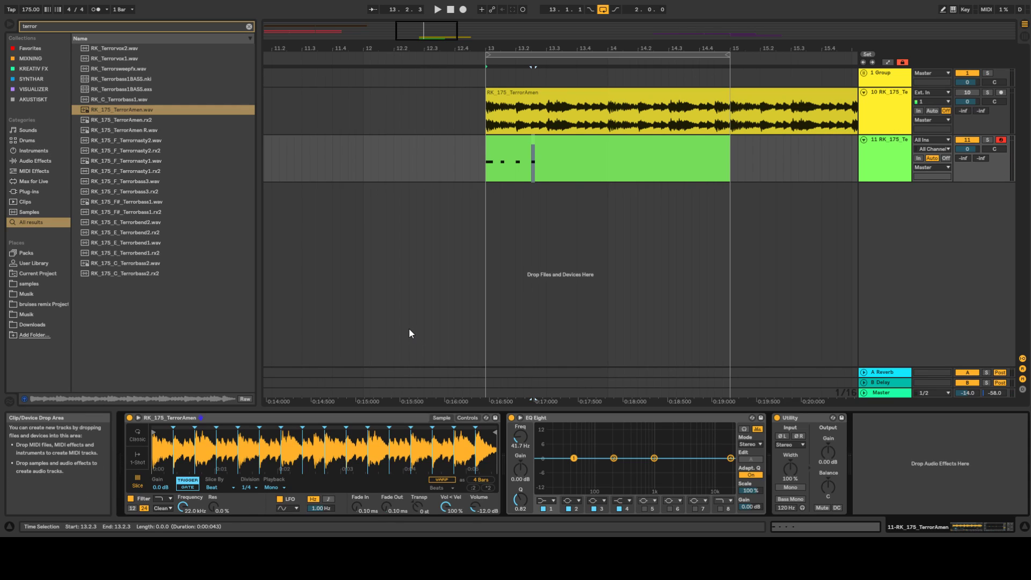
{"action": "key", "text": "shift+Tab"}
{"action": "left_click", "coordinate": [412, 276]}
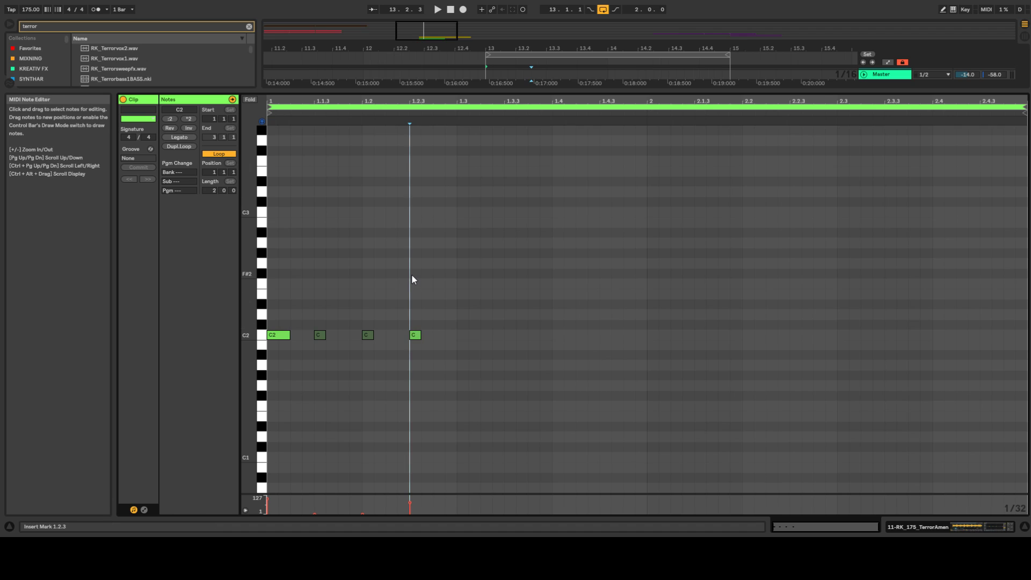
Step: Set Simpler's velocity-to-volume modulation to 11% and play the four-note pattern
{"action": "key", "text": "shift+Tab"}
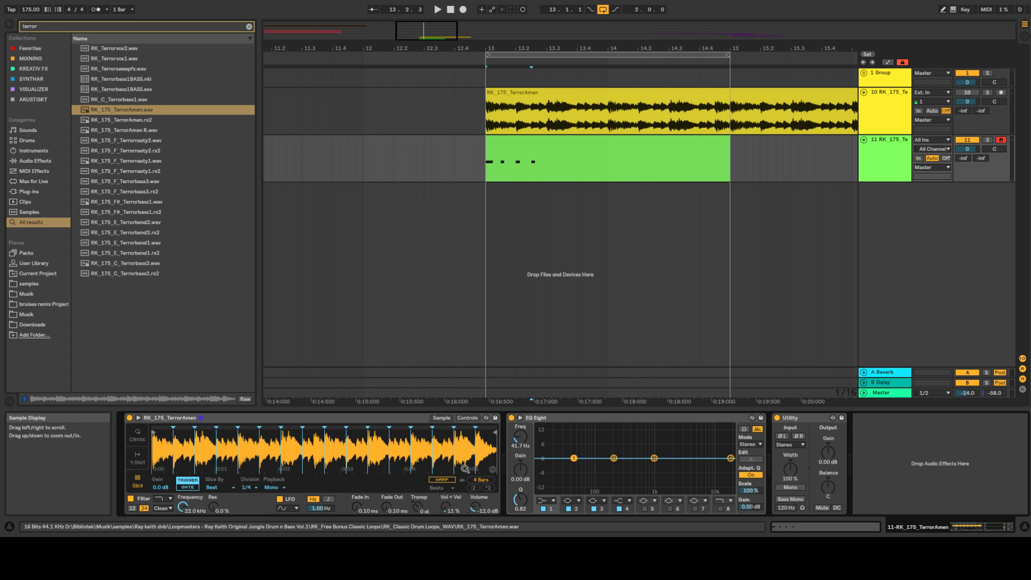
{"action": "key", "text": "shift+Tab"}
{"action": "key", "text": "space"}
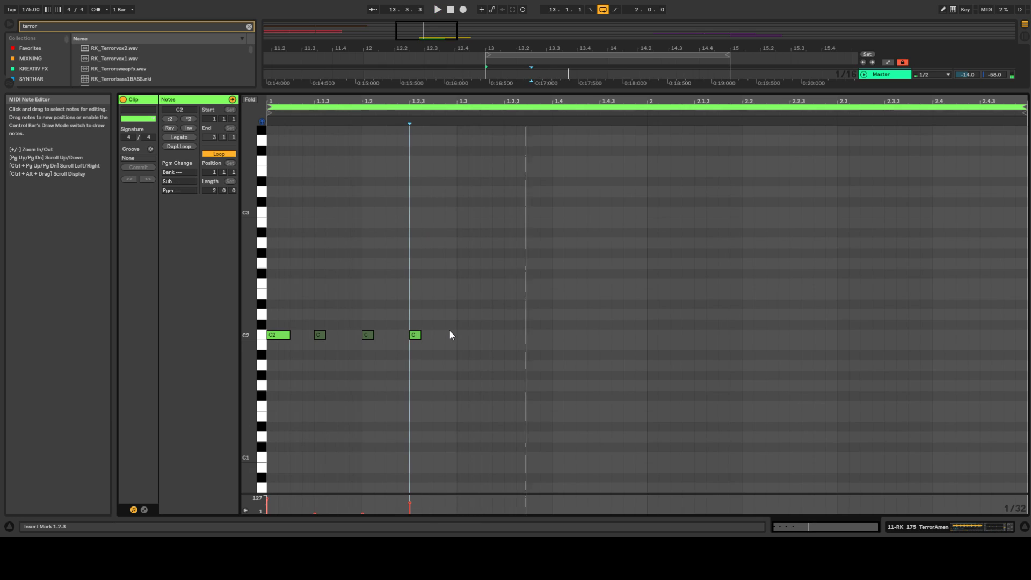
{"action": "key", "text": "space"}
Step: Enlarge the clip's velocity lane and raise the velocity of the first C2 note
{"action": "left_click_drag", "start_coordinate": [454, 369], "coordinate": [270, 346]}
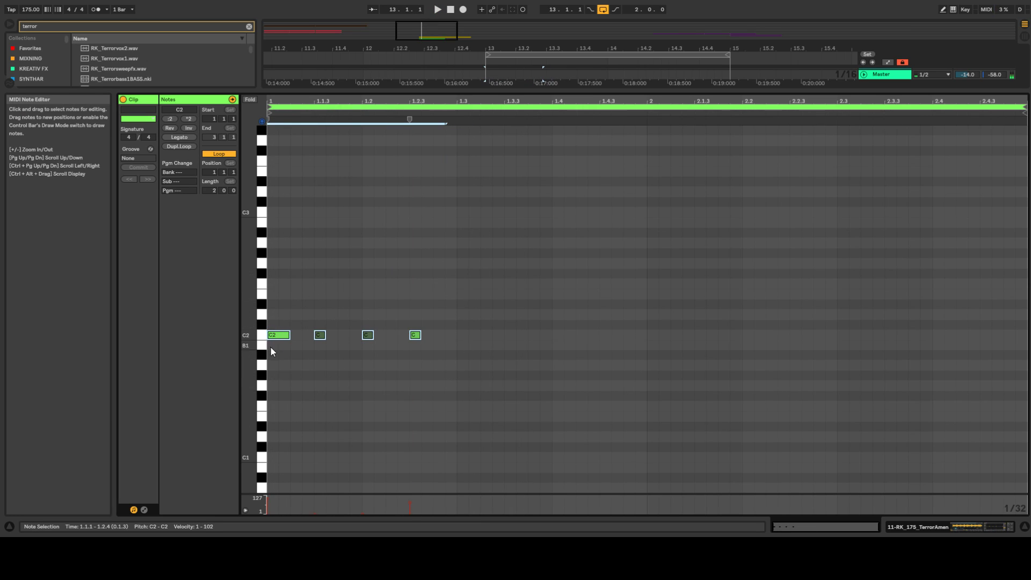
{"action": "left_click", "coordinate": [278, 335]}
{"action": "left_click_drag", "start_coordinate": [296, 493], "coordinate": [301, 382]}
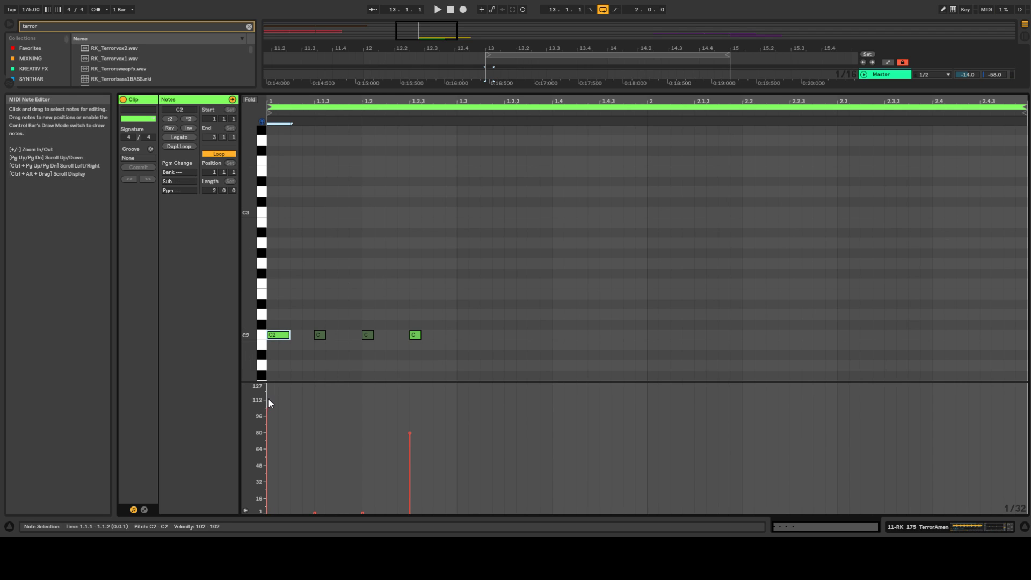
{"action": "left_click", "coordinate": [319, 335]}
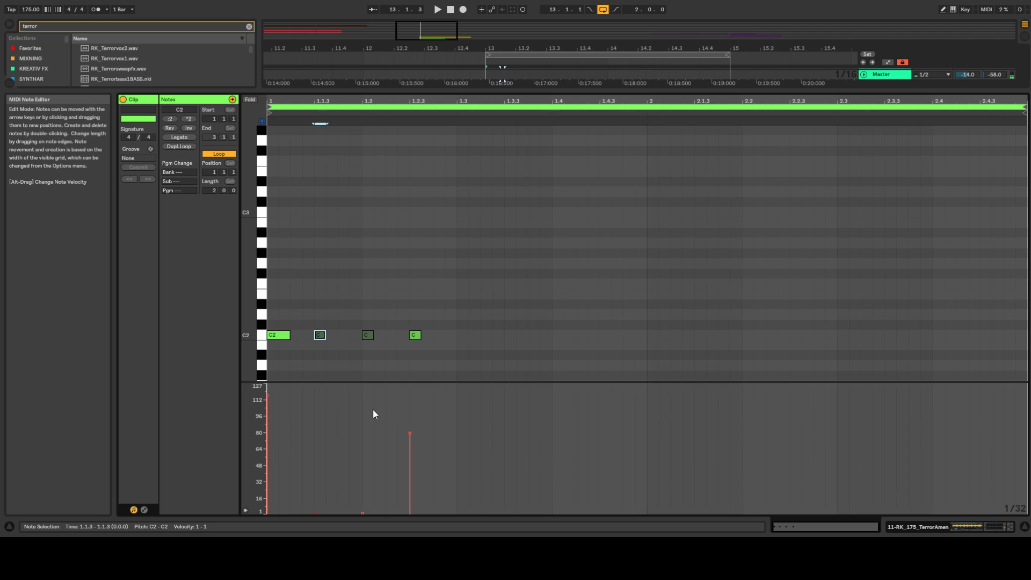
Step: Play the pattern and set the velocity of the C2 note at 1.2.3 to 91
{"action": "key", "text": "space"}
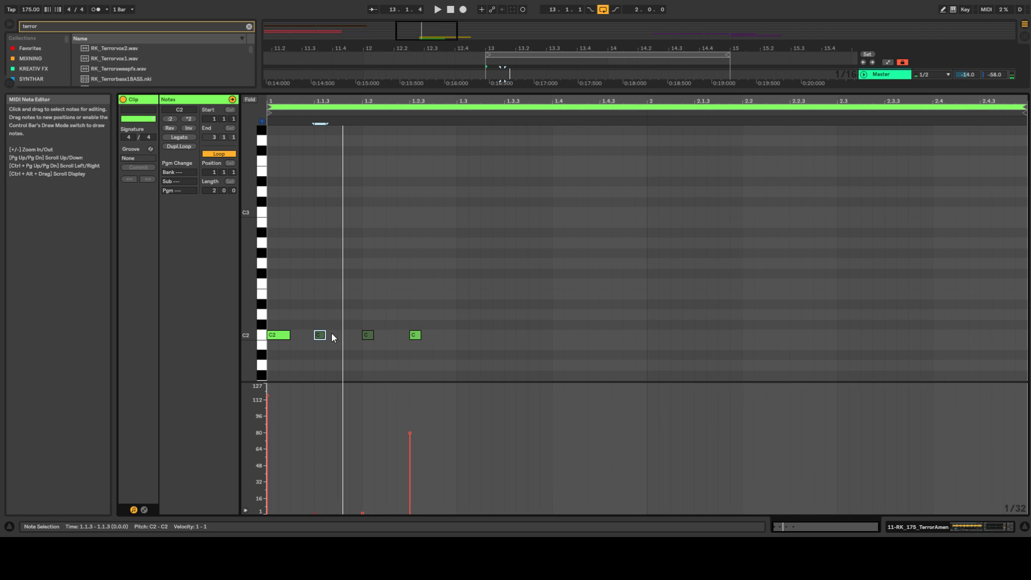
{"action": "left_click", "coordinate": [414, 334]}
{"action": "left_click_drag", "start_coordinate": [417, 335], "coordinate": [417, 332]}
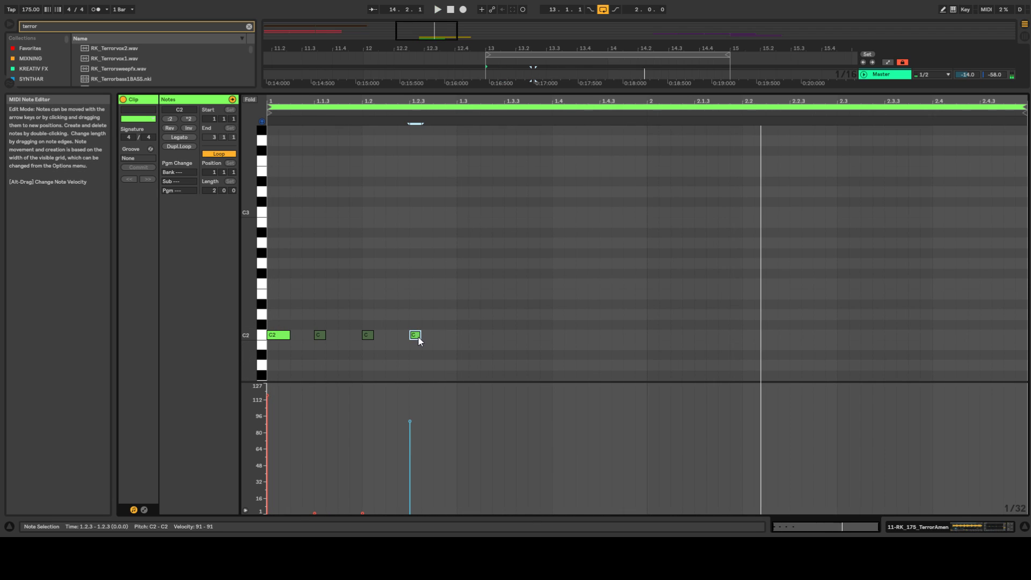
Step: Set Simpler's velocity-to-volume modulation to 81% and switch on Warp for the sample
{"action": "key", "text": "space"}
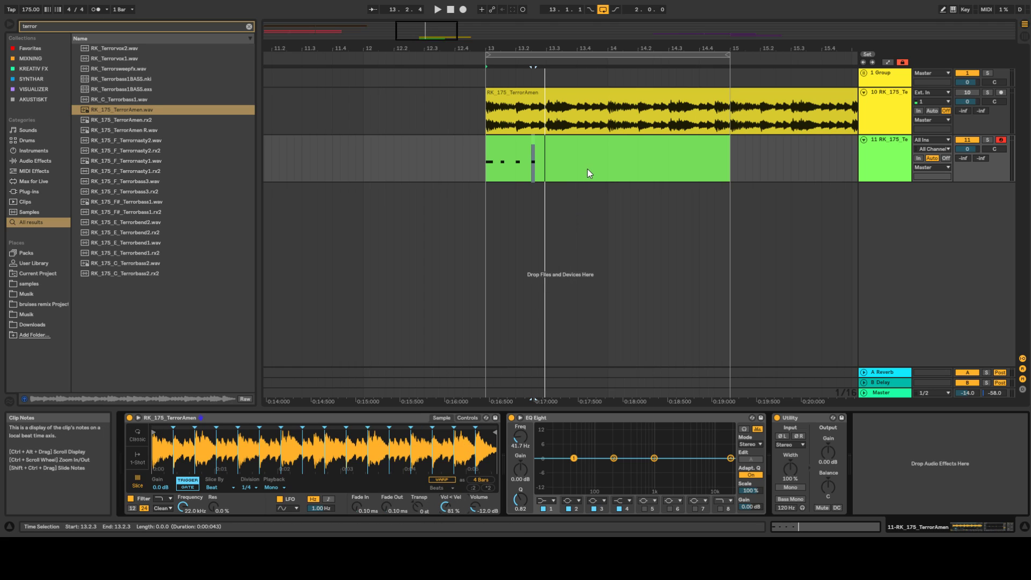
{"action": "left_click", "coordinate": [576, 139]}
{"action": "scroll", "coordinate": [597, 165], "scroll_direction": "down", "scroll_amount": 2}
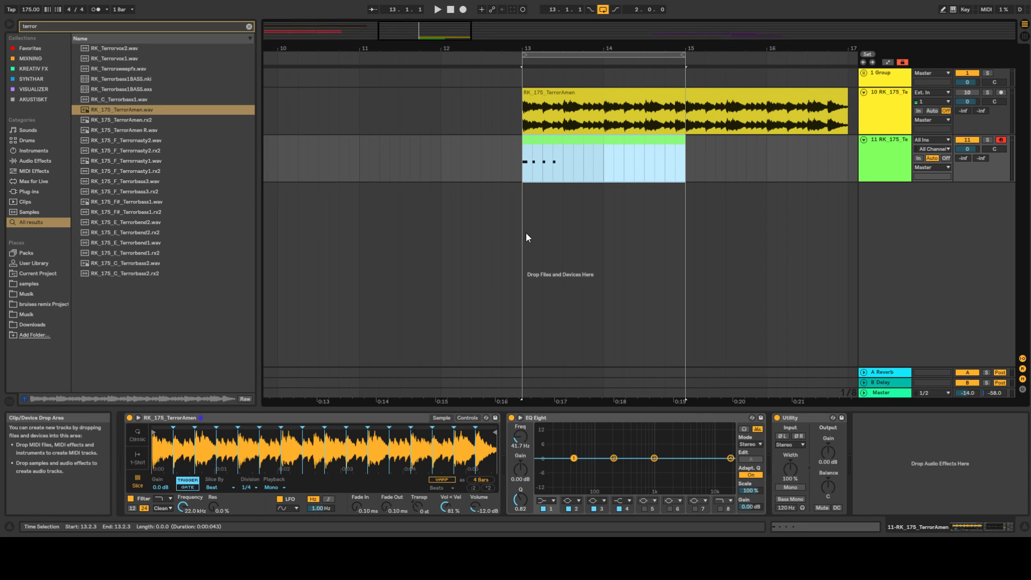
{"action": "left_click", "coordinate": [436, 480]}
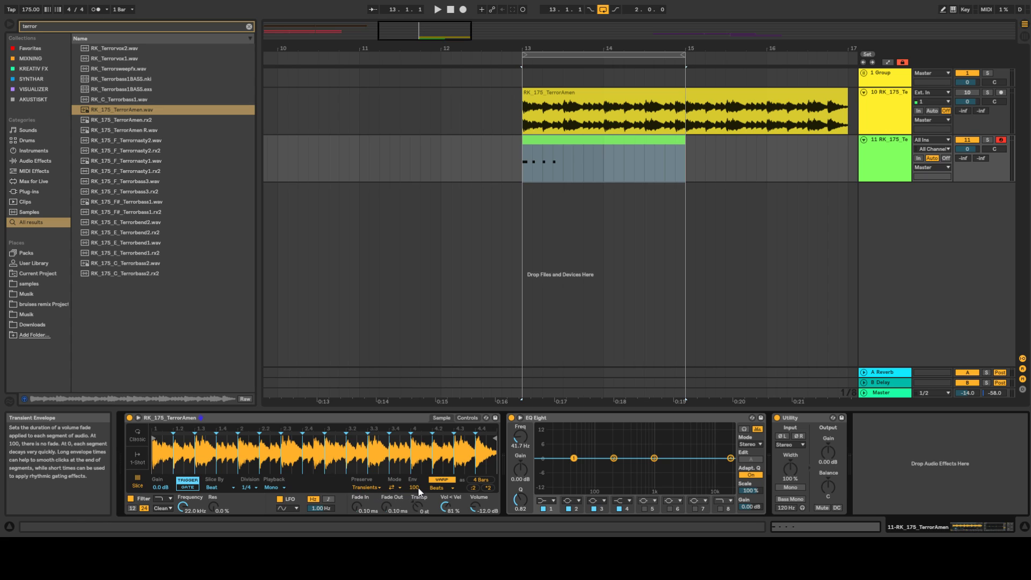
Step: Delete every note after the first C2 in the MIDI clip and add C#2, D#2 and F2 at 1.2, 1.3 and 1.4
{"action": "double_click", "coordinate": [568, 157]}
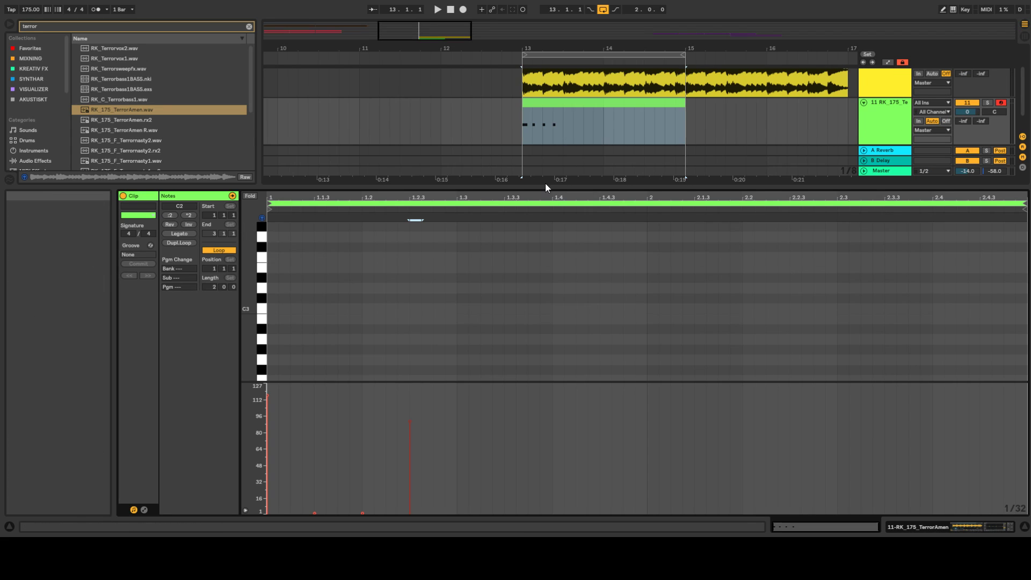
{"action": "left_click_drag", "start_coordinate": [545, 185], "coordinate": [546, 26]}
{"action": "left_click_drag", "start_coordinate": [483, 222], "coordinate": [315, 301]}
{"action": "key", "text": "Delete"}
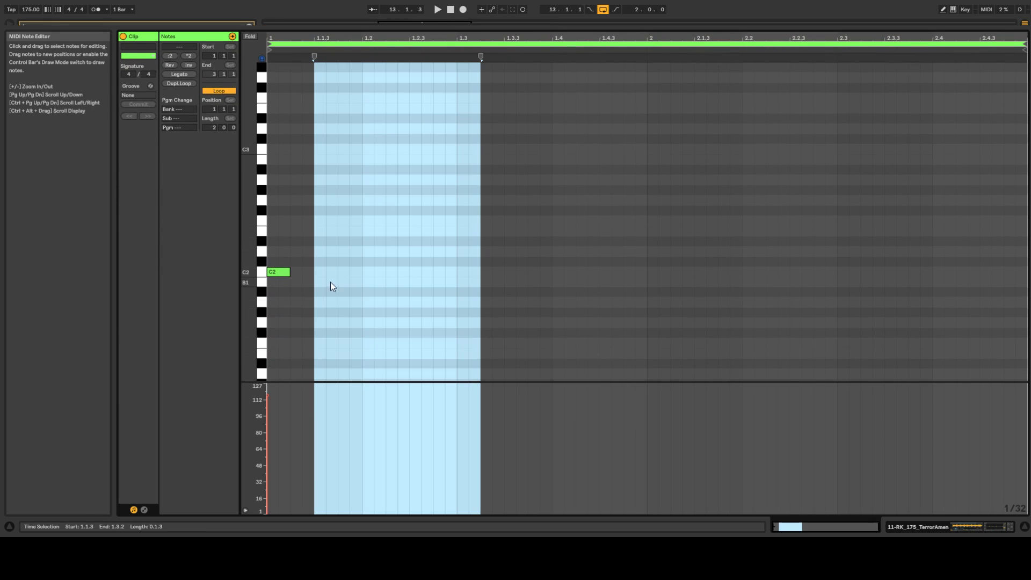
{"action": "double_click", "coordinate": [367, 262]}
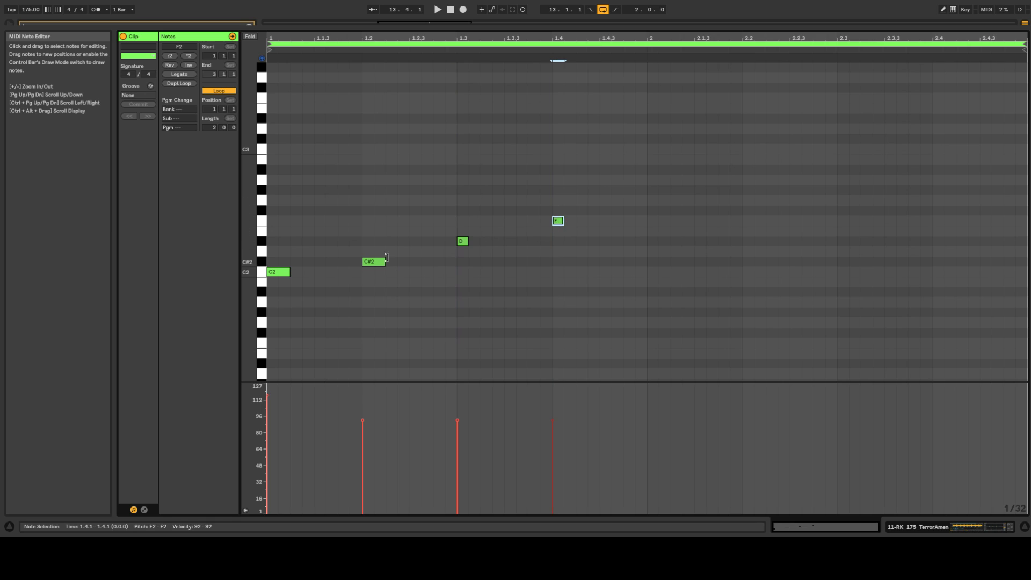
Step: Transpose all four notes down seven semitones to F1, F#1, G#1 and A#1, and play the pattern
{"action": "double_click", "coordinate": [285, 303]}
{"action": "left_click_drag", "start_coordinate": [646, 174], "coordinate": [272, 294]}
{"action": "key", "text": "Down"}
{"action": "key", "text": "Down"}
{"action": "key", "text": "Down"}
{"action": "key", "text": "Down"}
{"action": "key", "text": "Down"}
{"action": "key", "text": "Down"}
{"action": "key", "text": "Down"}
{"action": "double_click", "coordinate": [275, 303]}
{"action": "key", "text": "space"}
{"action": "key", "text": "space"}
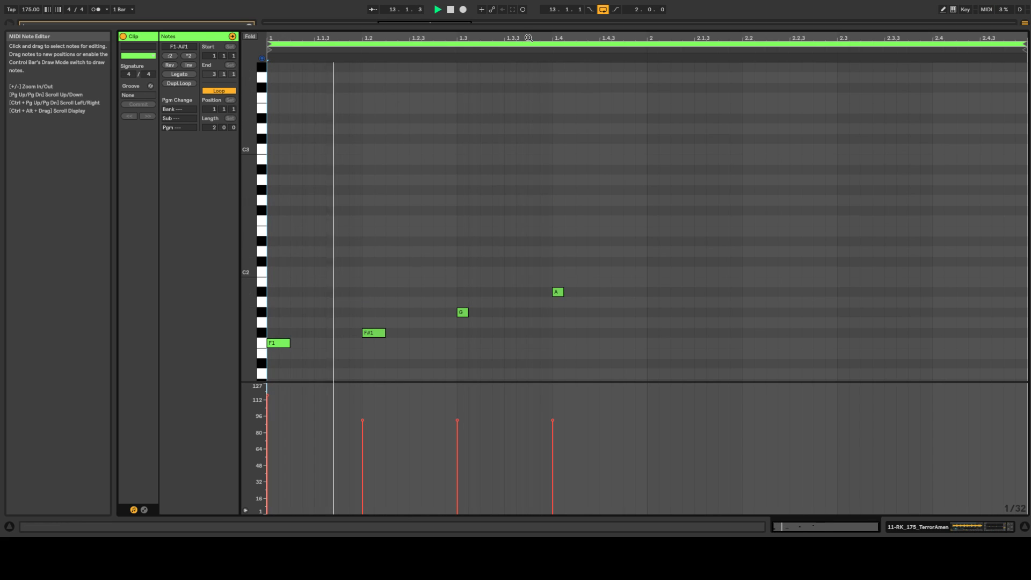
Step: Shorten the arrangement loop to one bar starting at bar 13 and play the pattern in the arrangement
{"action": "left_click_drag", "start_coordinate": [528, 27], "coordinate": [525, 190]}
{"action": "key", "text": "space"}
{"action": "left_click", "coordinate": [649, 56]}
{"action": "left_click_drag", "start_coordinate": [685, 54], "coordinate": [603, 55]}
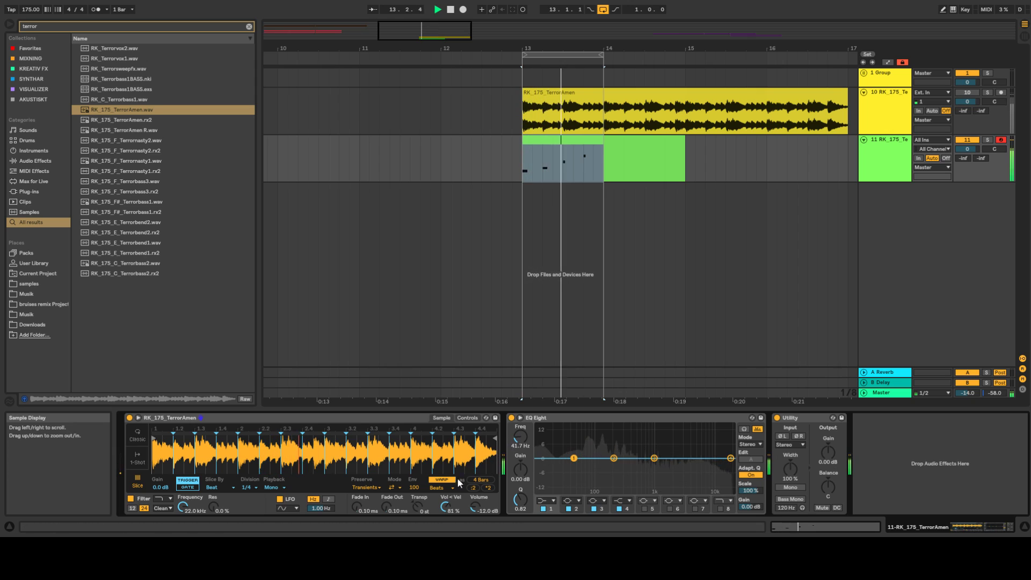
{"action": "key", "text": "space"}
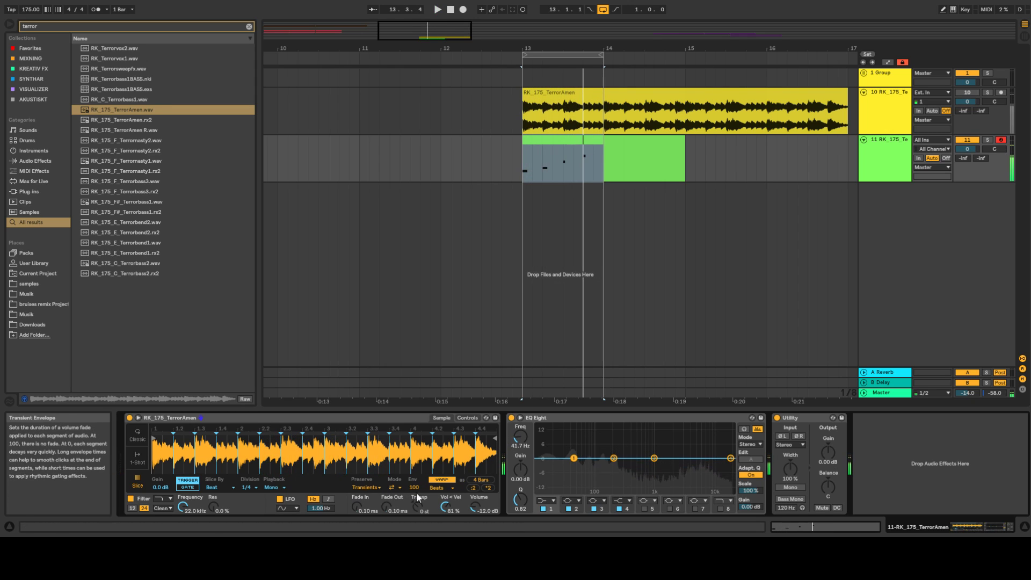
Step: Reduce Simpler's transient envelope to 3 and then to 0 while auditioning the pattern
{"action": "key", "text": "space"}
{"action": "left_click_drag", "start_coordinate": [414, 488], "coordinate": [414, 539]}
{"action": "key", "text": "space"}
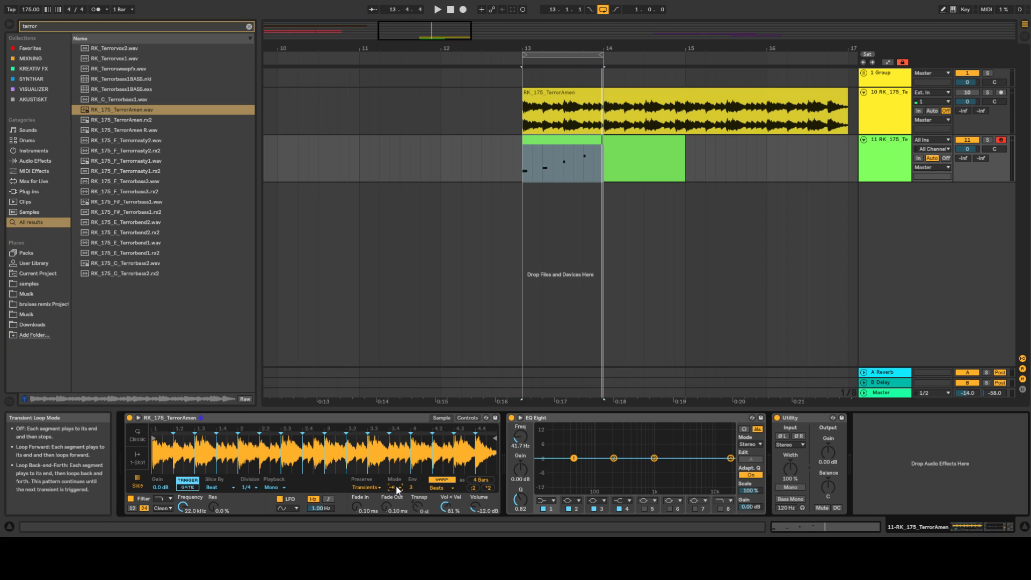
{"action": "key", "text": "space"}
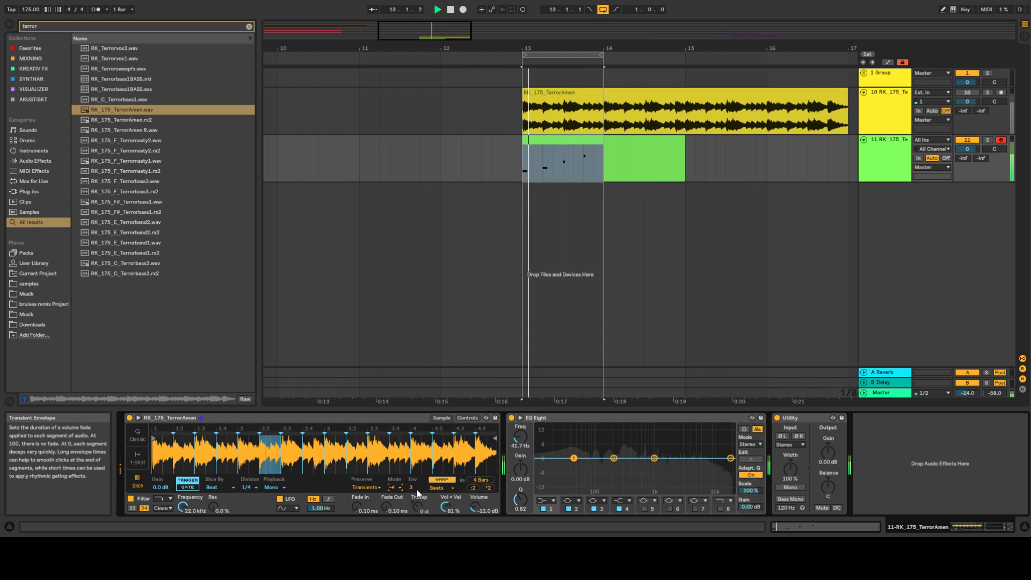
{"action": "left_click_drag", "start_coordinate": [414, 489], "coordinate": [413, 502]}
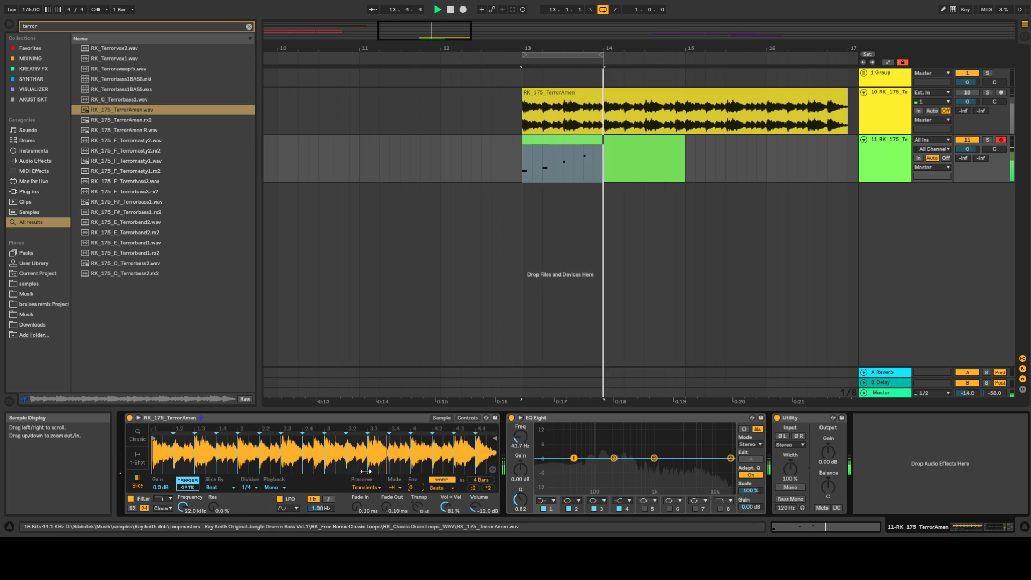
Step: Place the insert mark at 13.4.1 in the playing MIDI clip and set Simpler's transient envelope to 100
{"action": "left_click", "coordinate": [541, 152]}
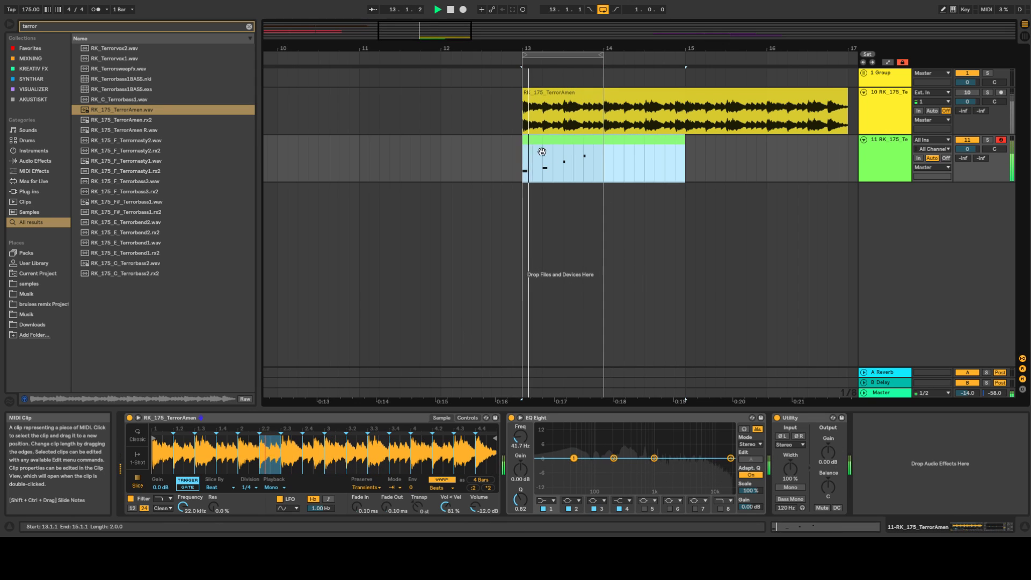
{"action": "left_click", "coordinate": [522, 175]}
{"action": "left_click", "coordinate": [562, 176]}
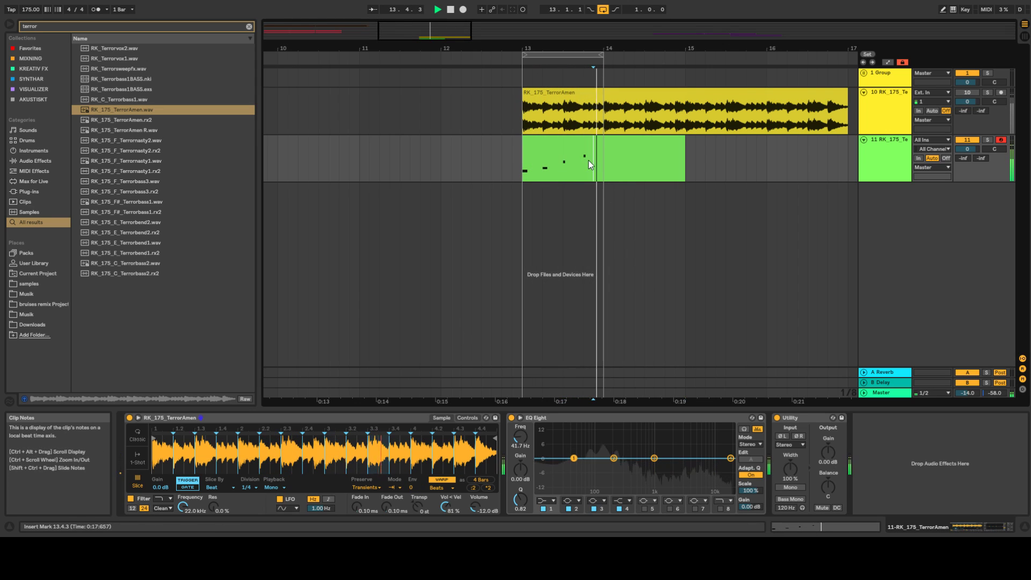
{"action": "left_click", "coordinate": [584, 160]}
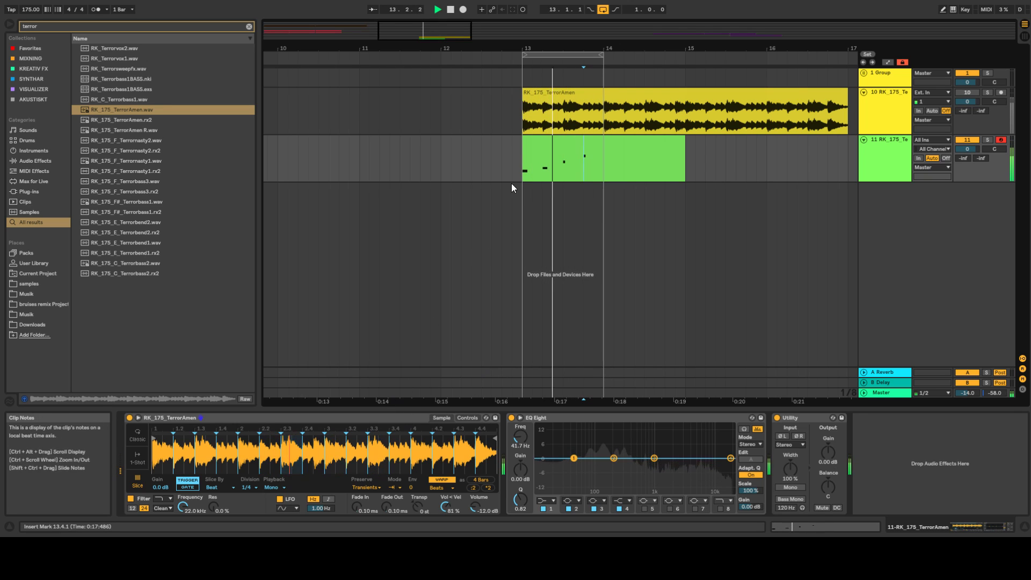
{"action": "left_click_drag", "start_coordinate": [412, 488], "coordinate": [414, 433]}
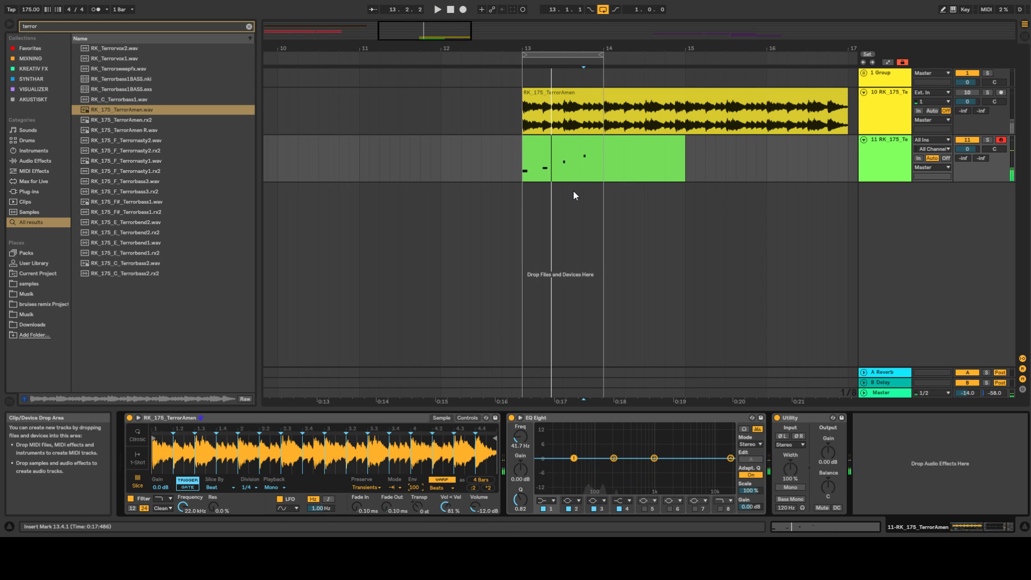
Step: Open the four-note MIDI clip in the note editor and shrink its velocity lane
{"action": "left_click", "coordinate": [569, 146]}
{"action": "scroll", "coordinate": [594, 149], "scroll_direction": "down", "scroll_amount": 2}
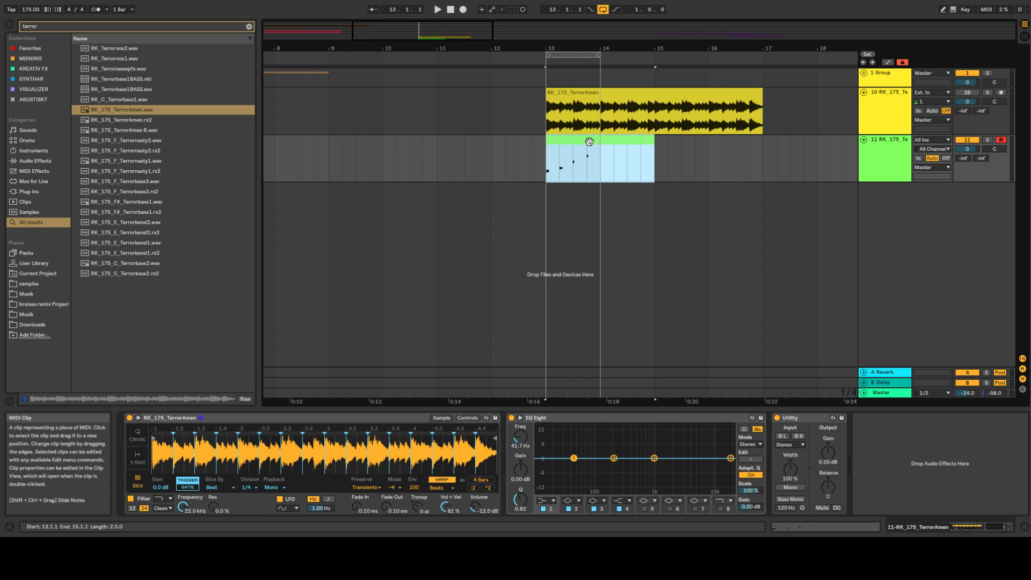
{"action": "left_click", "coordinate": [597, 172]}
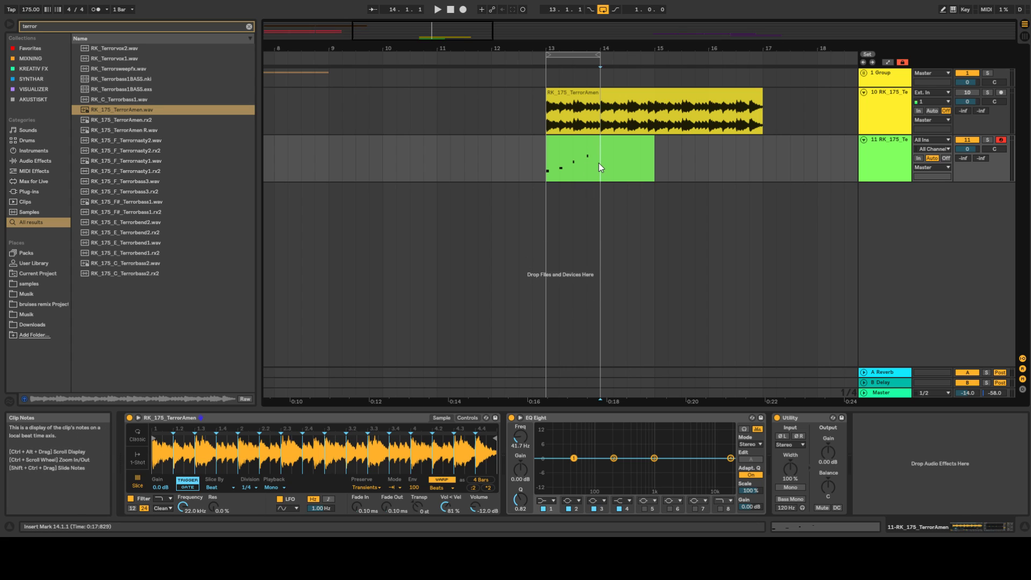
{"action": "double_click", "coordinate": [564, 150]}
{"action": "left_click_drag", "start_coordinate": [465, 190], "coordinate": [465, 84]}
{"action": "left_click_drag", "start_coordinate": [379, 383], "coordinate": [373, 482]}
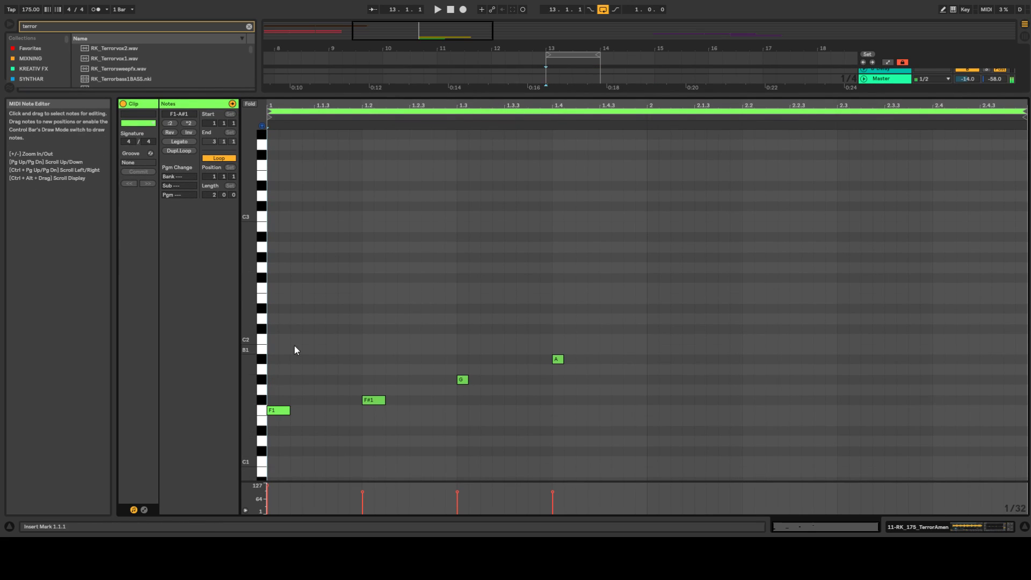
{"action": "left_click_drag", "start_coordinate": [462, 84], "coordinate": [458, 372]}
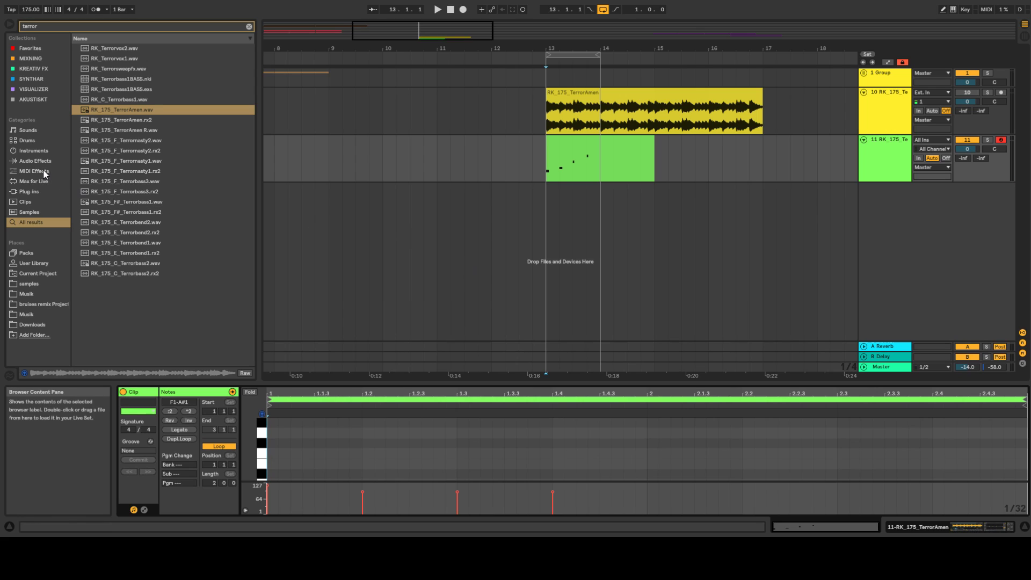
Step: Clear the browser search and browse the drum kits in the Drums category
{"action": "left_click", "coordinate": [25, 141]}
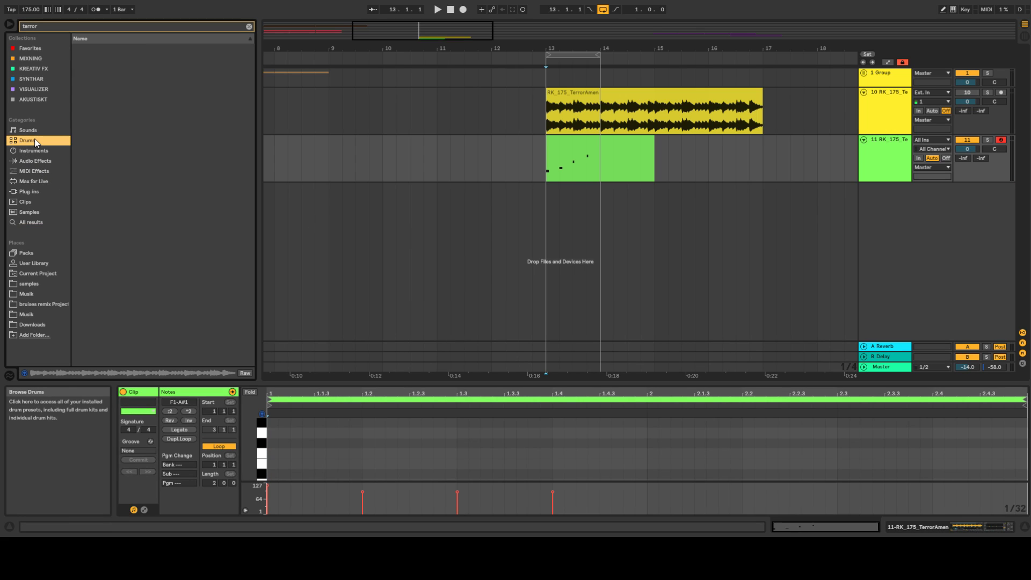
{"action": "left_click", "coordinate": [249, 26]}
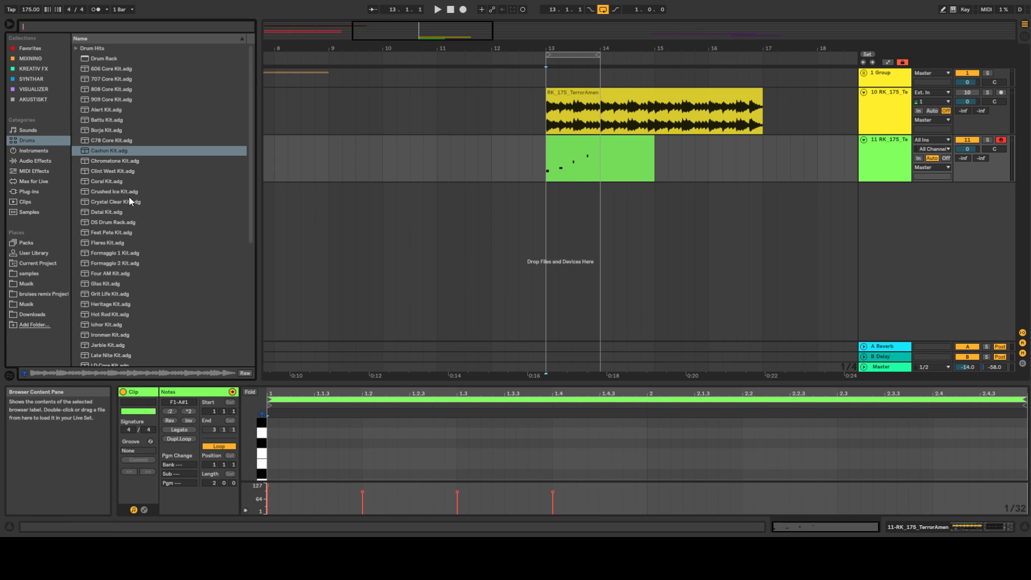
{"action": "left_click", "coordinate": [27, 141]}
{"action": "scroll", "coordinate": [172, 134], "scroll_direction": "down", "scroll_amount": 5}
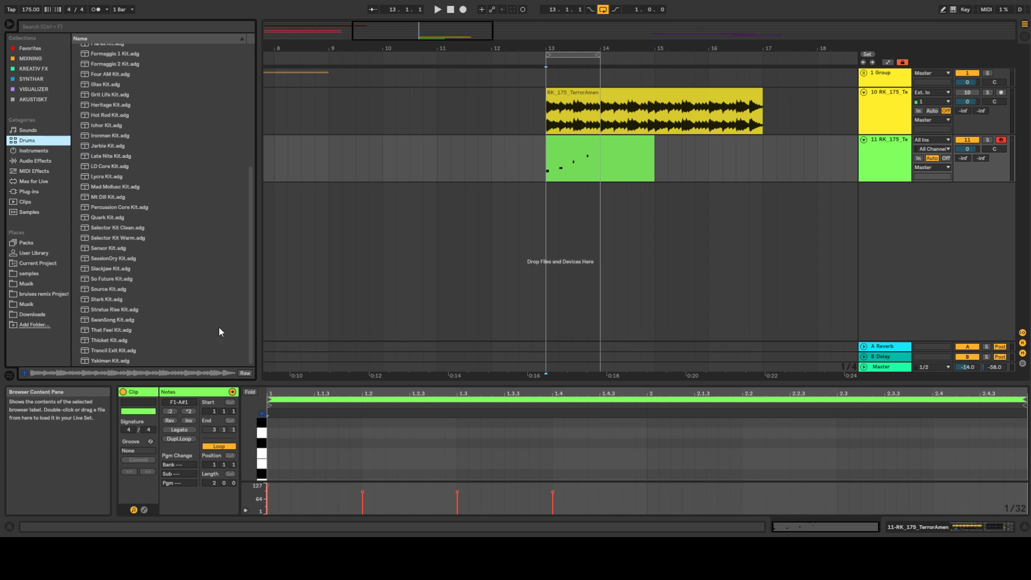
{"action": "left_click_drag", "start_coordinate": [250, 330], "coordinate": [258, 128]}
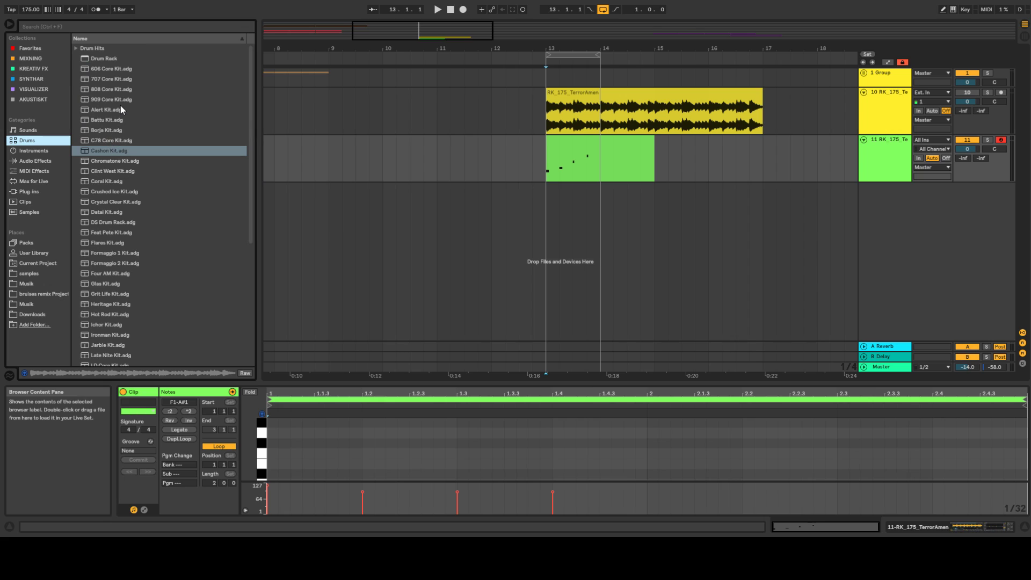
Step: Load 808 Core Kit onto a new MIDI track below the TerrorAmen tracks and unfold that track
{"action": "left_click", "coordinate": [106, 89]}
{"action": "left_click_drag", "start_coordinate": [96, 89], "coordinate": [157, 120]}
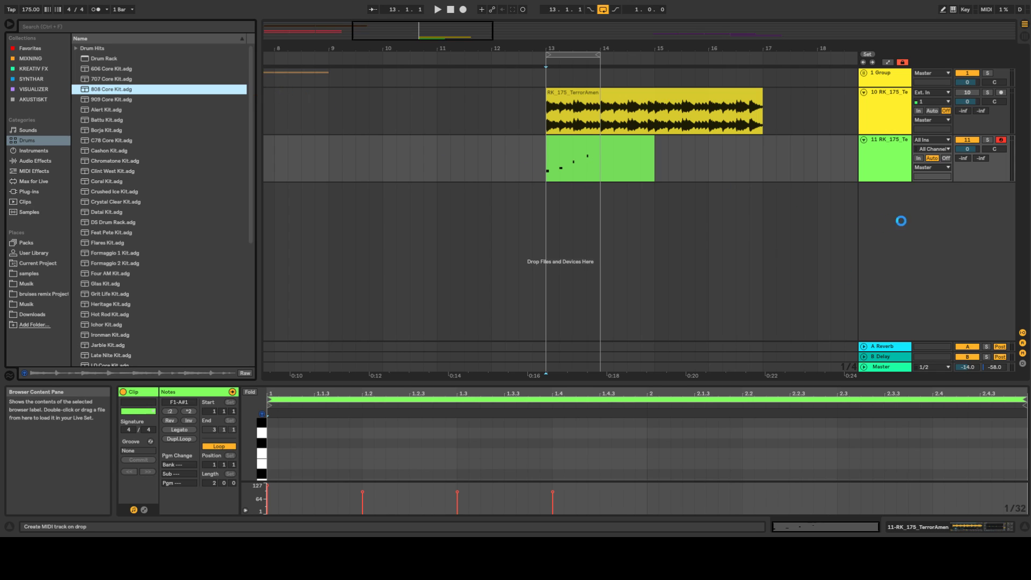
{"action": "left_click_drag", "start_coordinate": [876, 234], "coordinate": [919, 240]}
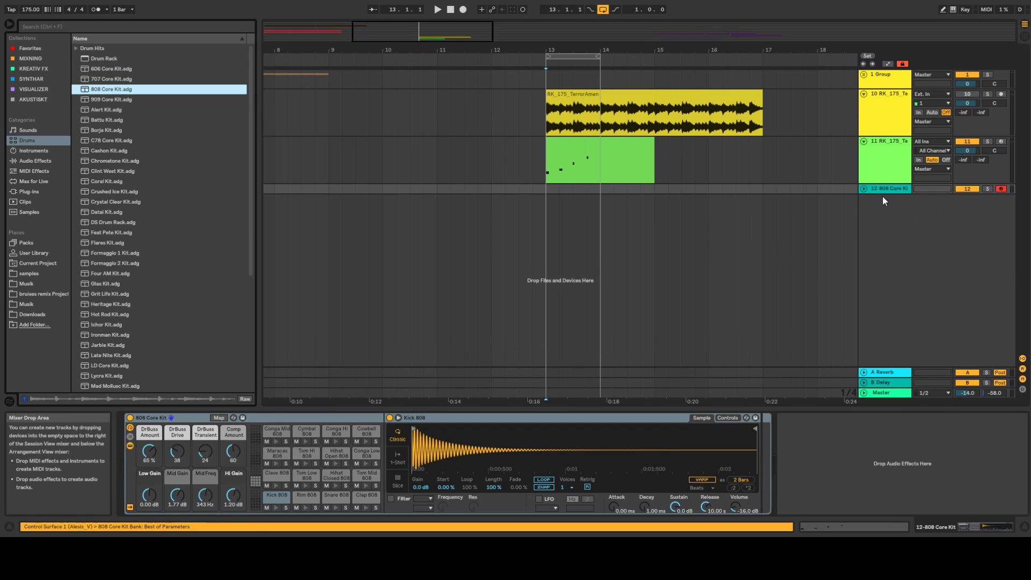
{"action": "left_click", "coordinate": [864, 190]}
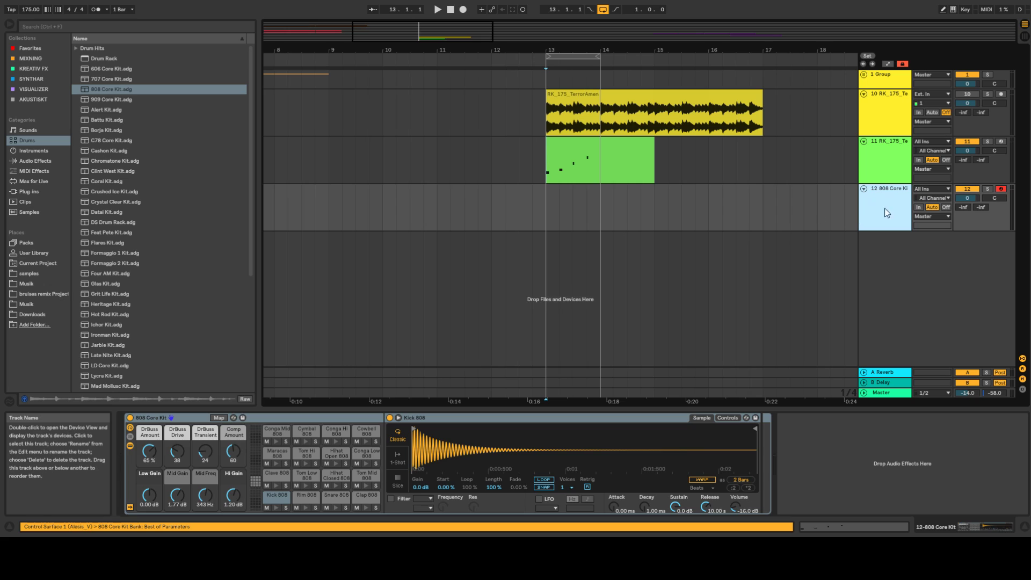
Step: Create an empty one-bar MIDI clip at bar 13 on the 808 Core Kit track
{"action": "left_click_drag", "start_coordinate": [549, 211], "coordinate": [585, 214]}
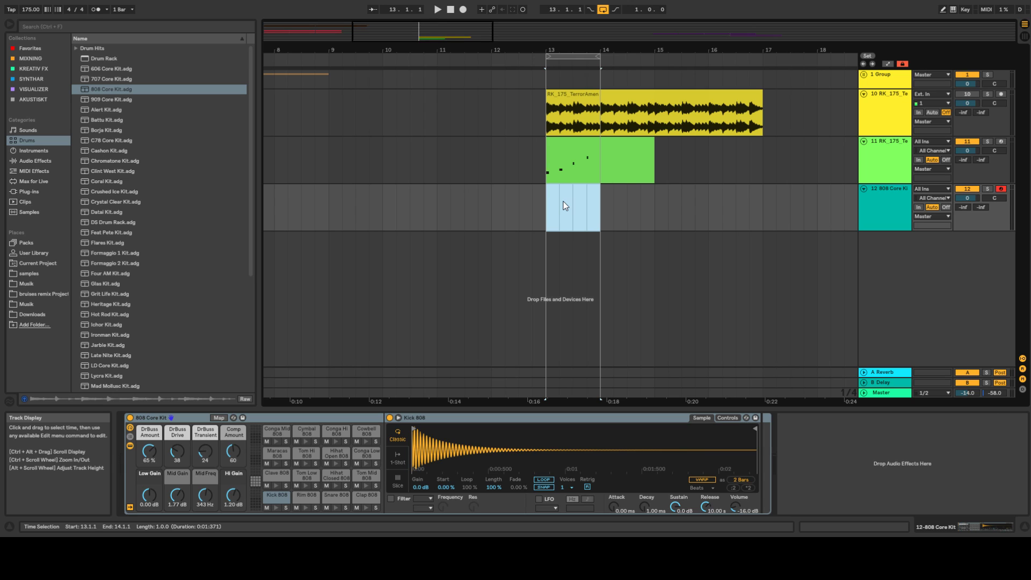
{"action": "key", "text": "ctrl+shift+m"}
{"action": "left_click_drag", "start_coordinate": [561, 383], "coordinate": [566, 279]}
Step: Mute track 11 with the sliced TerrorAmen break and enlarge the 808 clip's note editor
{"action": "left_click", "coordinate": [969, 142]}
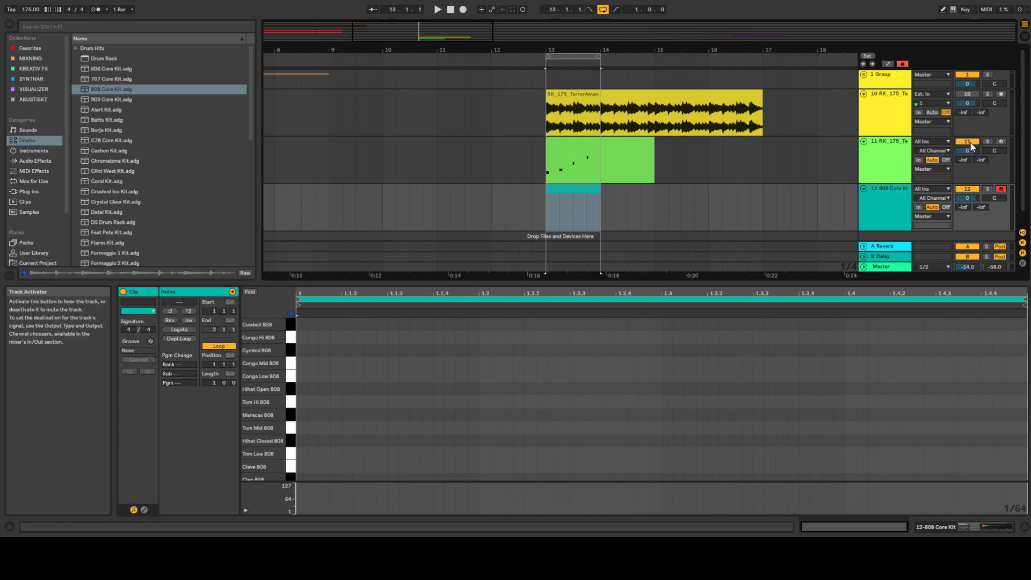
{"action": "left_click", "coordinate": [576, 190]}
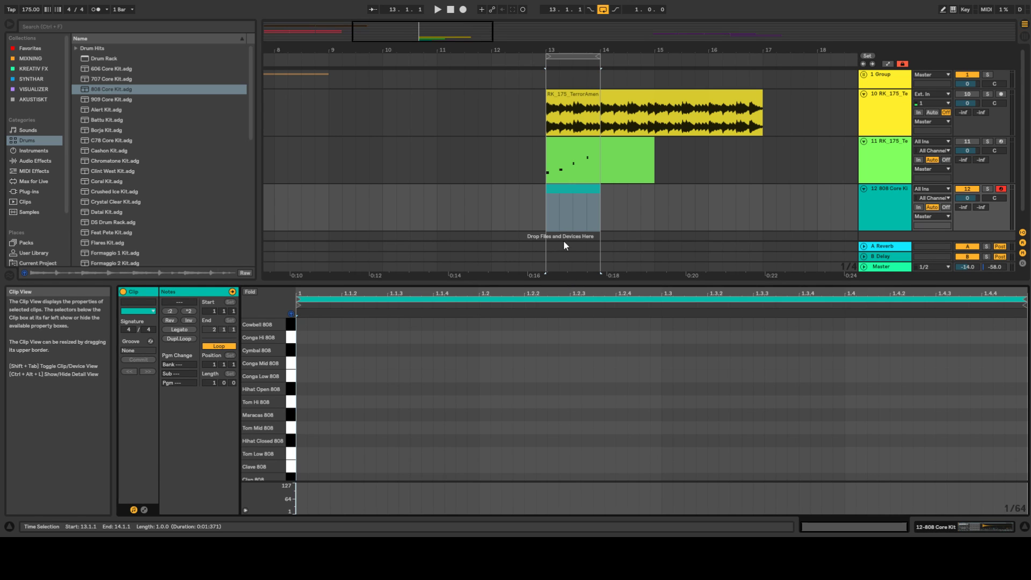
{"action": "left_click_drag", "start_coordinate": [541, 283], "coordinate": [533, 131]}
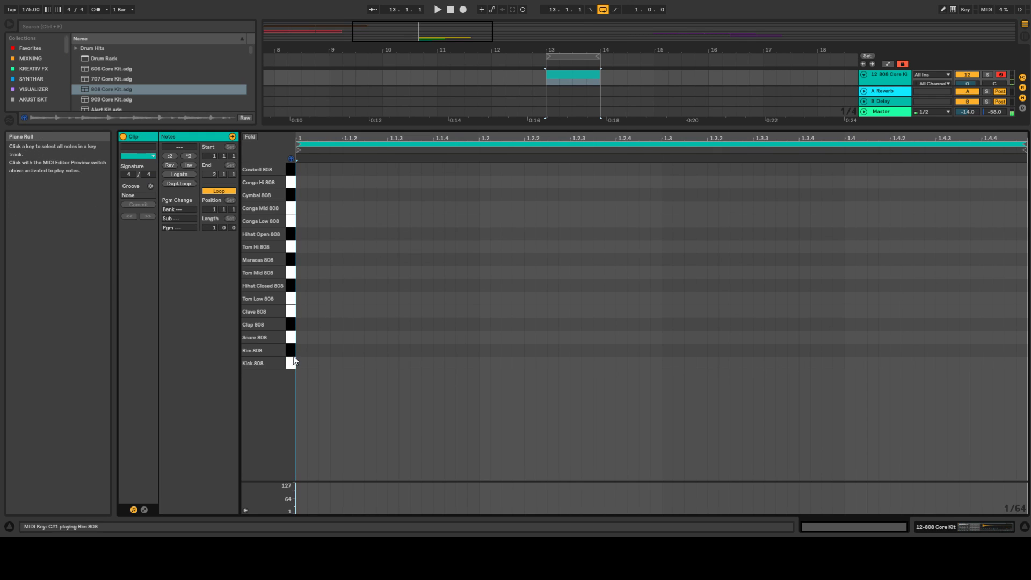
Step: Add Kick 808 notes at 1, 1.1.2 and 1.1.3 and a Snare 808 note between 1.1.4 and 1.2
{"action": "left_click", "coordinate": [290, 326]}
{"action": "double_click", "coordinate": [301, 364]}
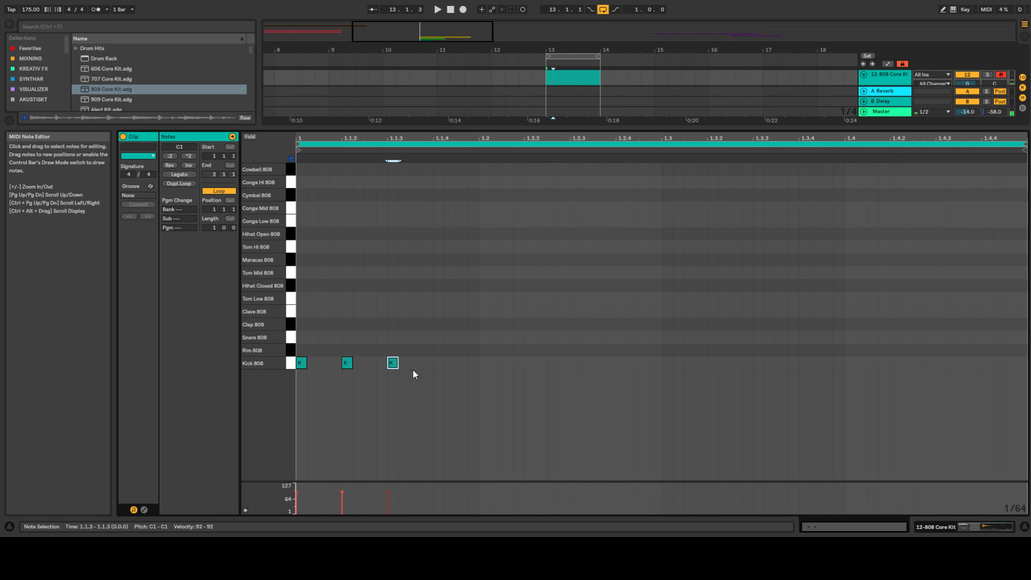
{"action": "double_click", "coordinate": [462, 338]}
Step: Delete all notes after the first Kick 808 note and shrink the note editor
{"action": "left_click_drag", "start_coordinate": [487, 323], "coordinate": [460, 336]}
{"action": "left_click_drag", "start_coordinate": [336, 379], "coordinate": [336, 379]}
{"action": "key", "text": "Delete"}
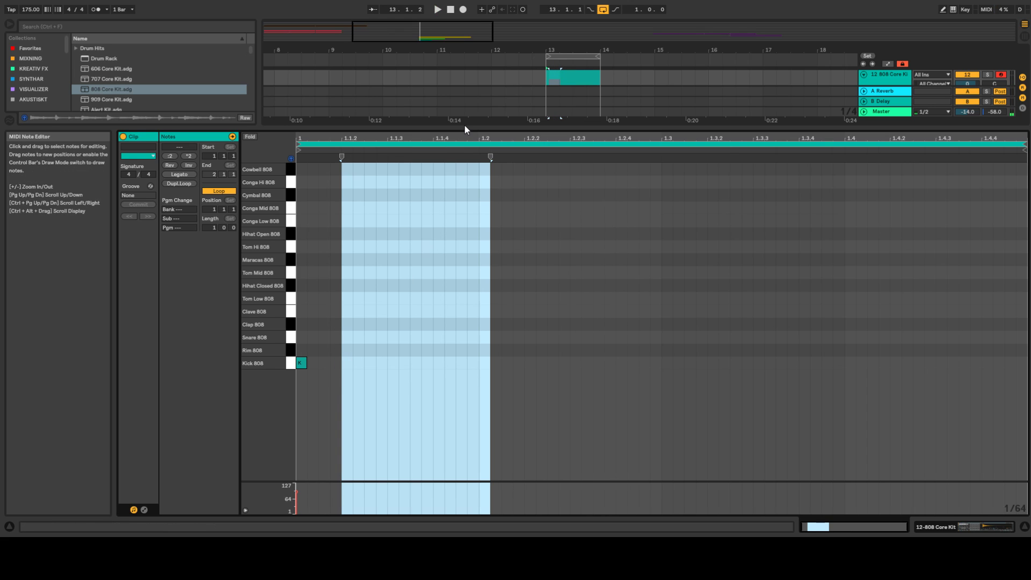
{"action": "left_click_drag", "start_coordinate": [465, 128], "coordinate": [466, 399]}
Step: Show the 808 Core Kit track's devices and delete the track
{"action": "left_click", "coordinate": [895, 202]}
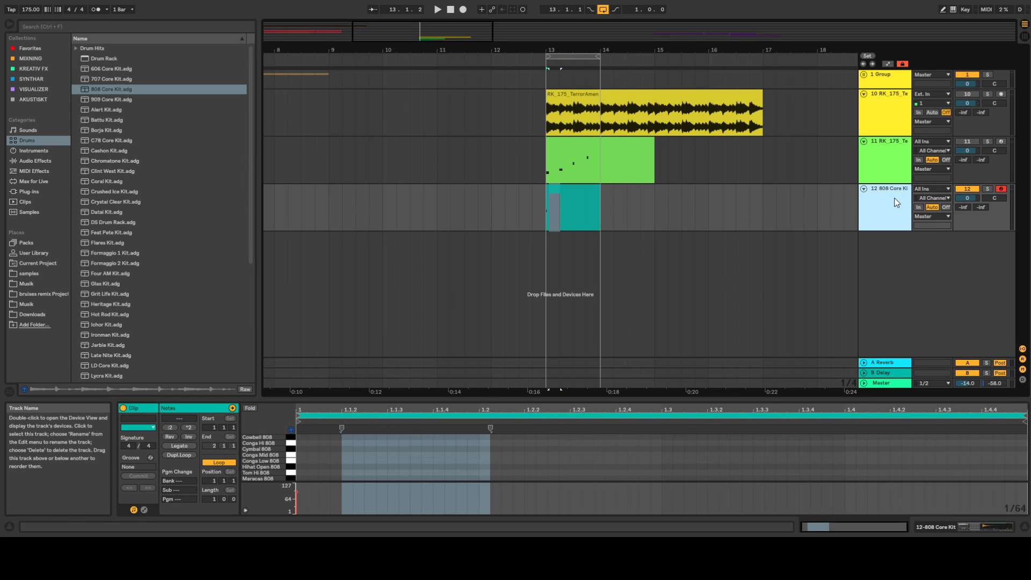
{"action": "double_click", "coordinate": [871, 208]}
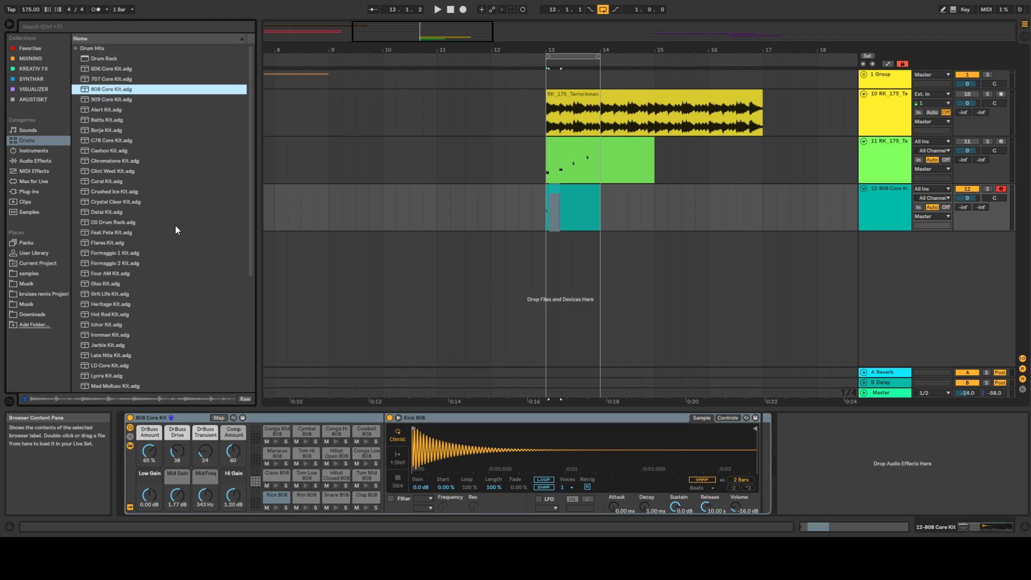
{"action": "left_click", "coordinate": [960, 204]}
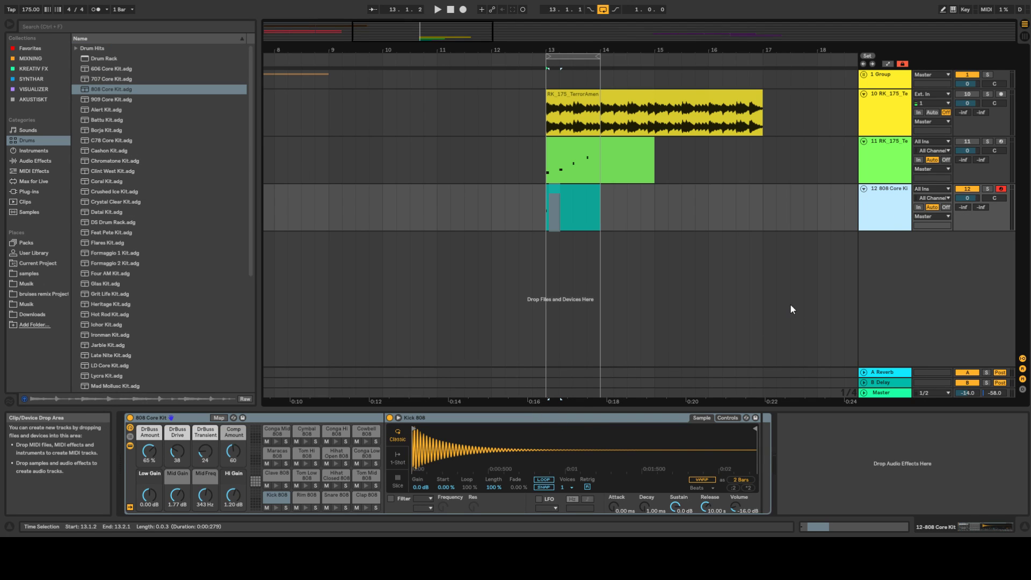
{"action": "key", "text": "Delete"}
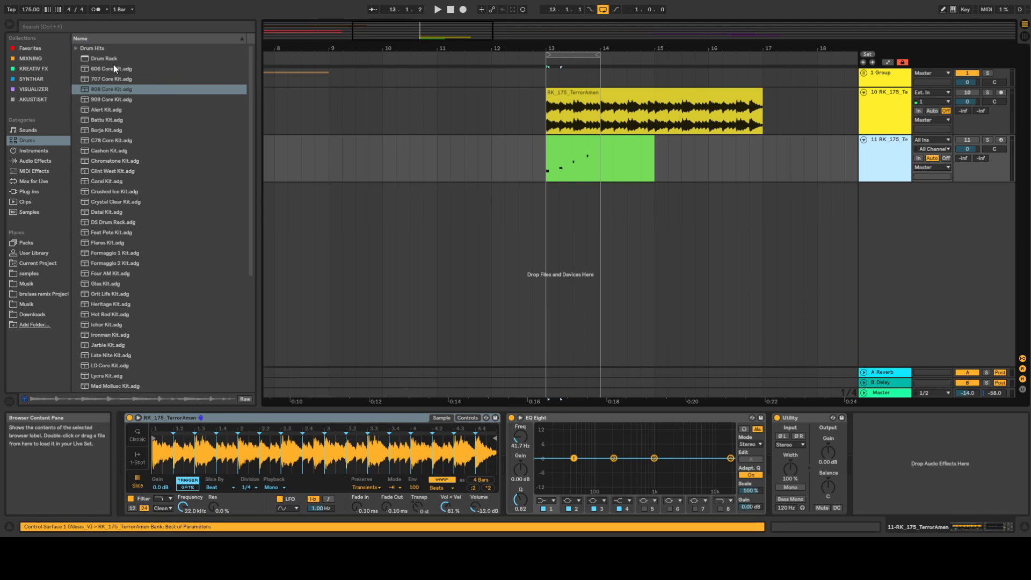
Step: Add an empty Drum Rack on a new track below track 11 and unfold that track
{"action": "left_click", "coordinate": [96, 61]}
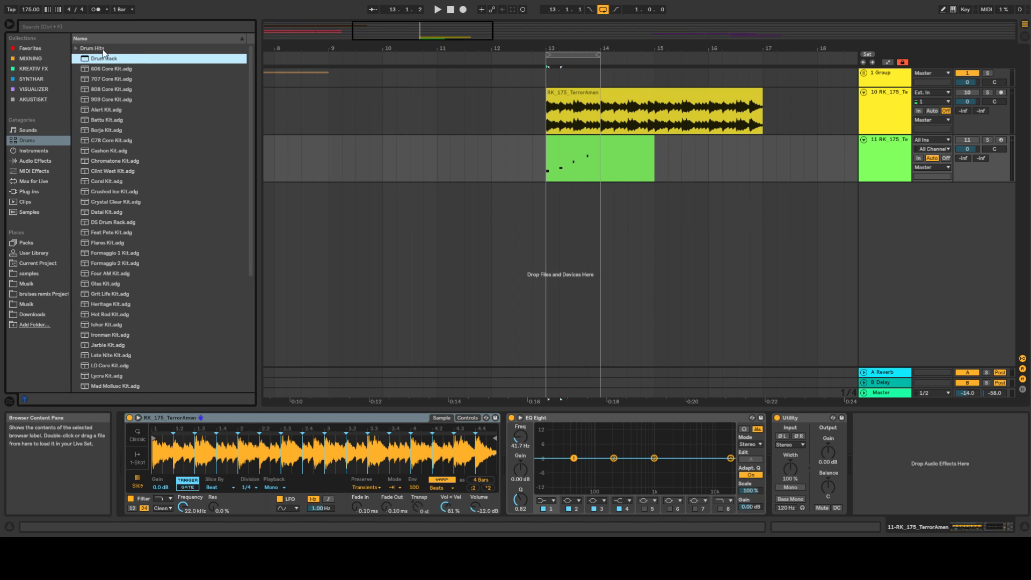
{"action": "left_click_drag", "start_coordinate": [98, 58], "coordinate": [905, 202]}
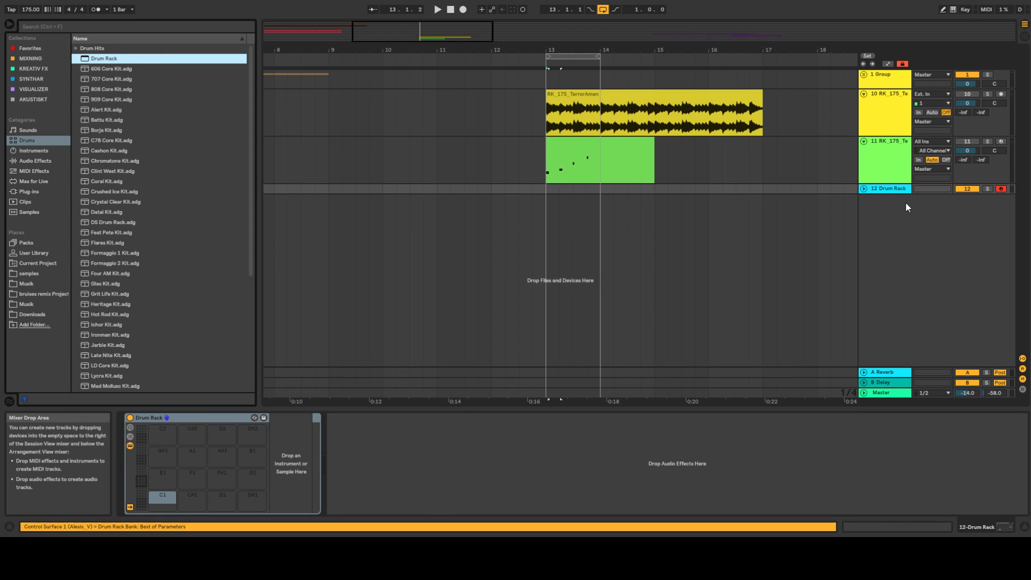
{"action": "left_click", "coordinate": [864, 188]}
{"action": "left_click", "coordinate": [232, 413]}
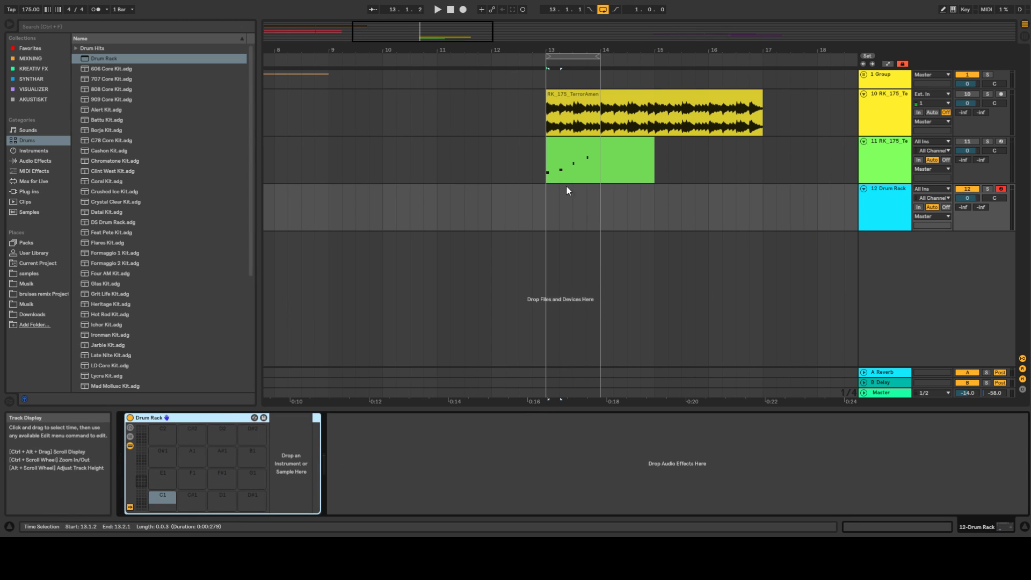
Step: Preview several entries of the Samples category and set the cue volume to -28.8 dB
{"action": "left_click", "coordinate": [32, 212]}
{"action": "left_click", "coordinate": [159, 141]}
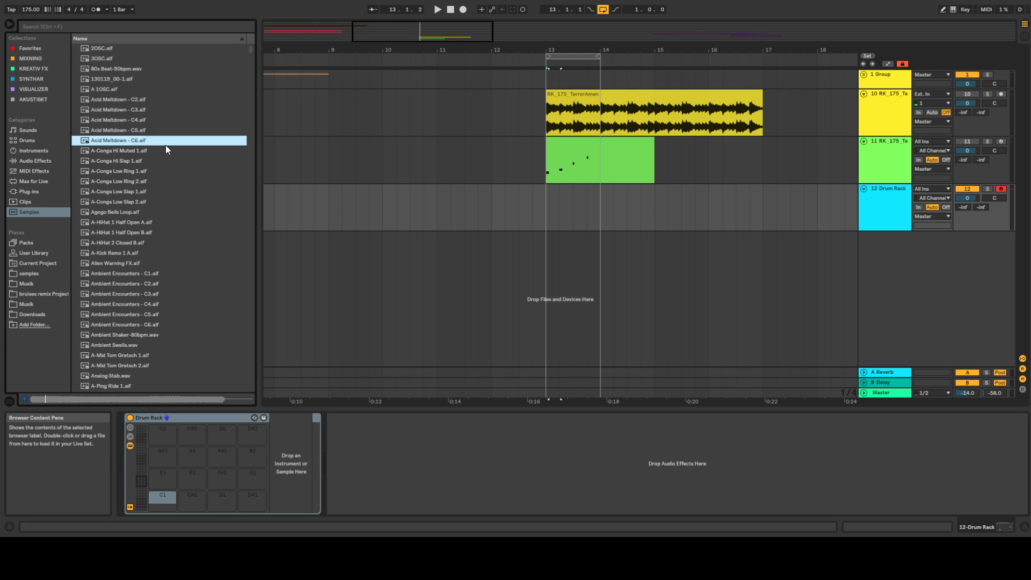
{"action": "left_click", "coordinate": [136, 192]}
{"action": "left_click", "coordinate": [126, 224]}
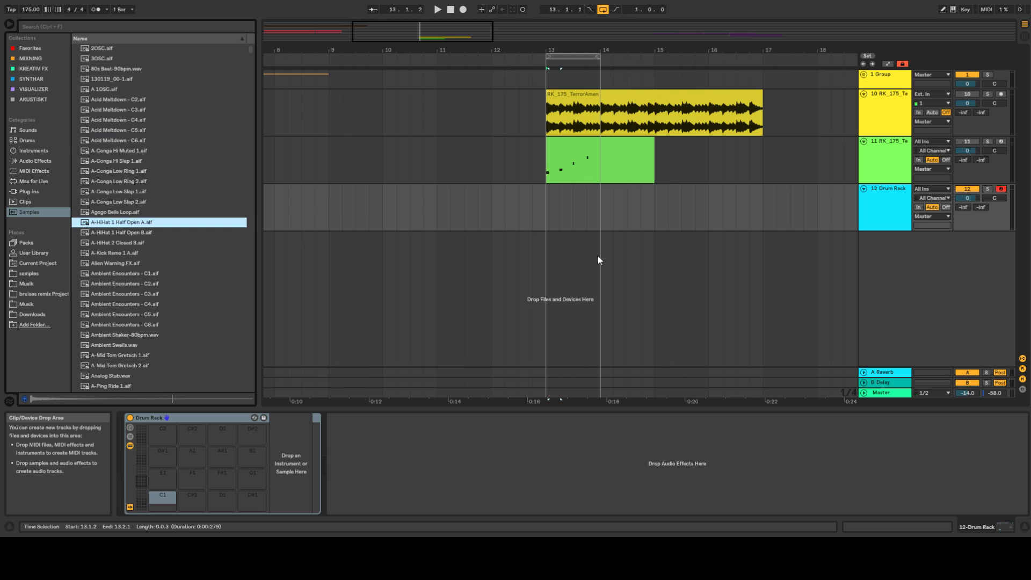
{"action": "left_click_drag", "start_coordinate": [995, 393], "coordinate": [995, 383]}
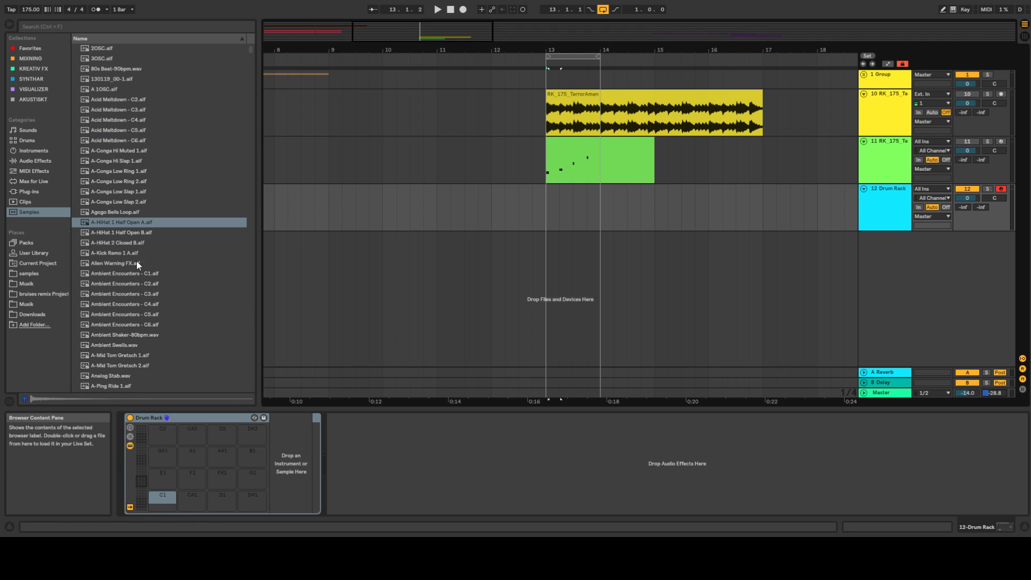
Step: Load A-HiHat 1 Half Open A, Agogo Bells Loop and A-HiHat 2 Closed B onto Drum Rack pads C1, C#1 and D1
{"action": "left_click", "coordinate": [127, 221]}
{"action": "left_click", "coordinate": [123, 192]}
{"action": "left_click", "coordinate": [117, 232]}
{"action": "left_click", "coordinate": [120, 262]}
{"action": "left_click", "coordinate": [116, 224]}
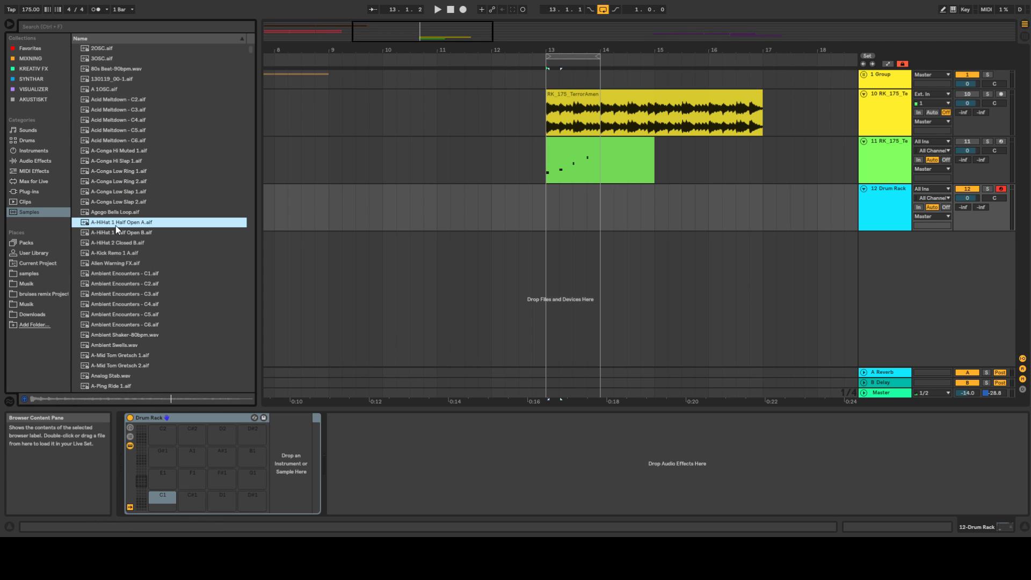
{"action": "left_click_drag", "start_coordinate": [161, 495], "coordinate": [187, 500]}
{"action": "left_click", "coordinate": [111, 214]}
{"action": "left_click_drag", "start_coordinate": [110, 242], "coordinate": [194, 374]}
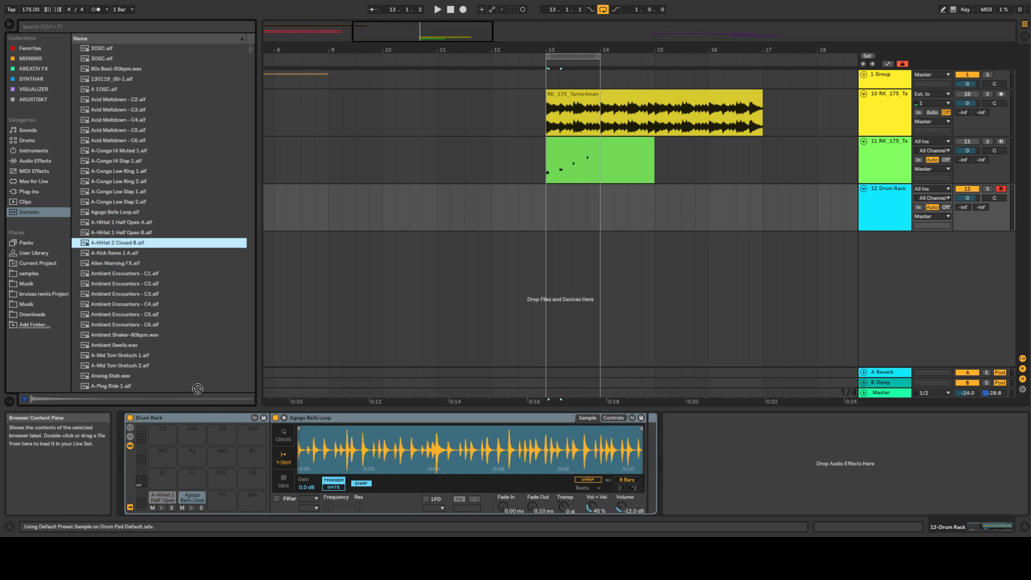
Step: Split the RK_175_TerrorAmen audio clip at every eighth note from 13.1.3 to 13.4
{"action": "scroll", "coordinate": [593, 188], "scroll_direction": "up", "scroll_amount": 2}
{"action": "scroll", "coordinate": [525, 160], "scroll_direction": "up", "scroll_amount": 3}
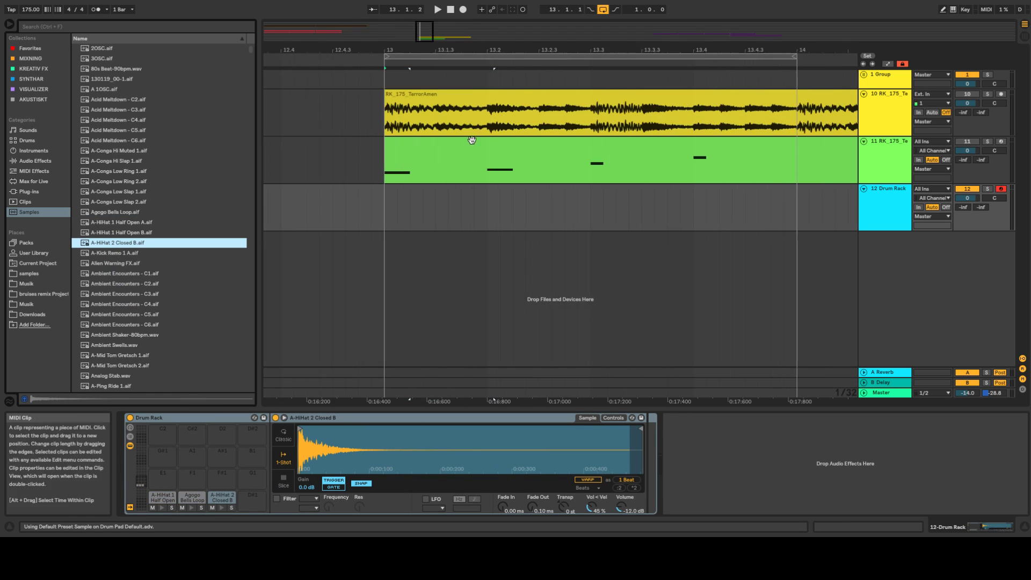
{"action": "left_click", "coordinate": [436, 127]}
{"action": "scroll", "coordinate": [452, 123], "scroll_direction": "up", "scroll_amount": 1}
{"action": "key", "text": "ctrl+e"}
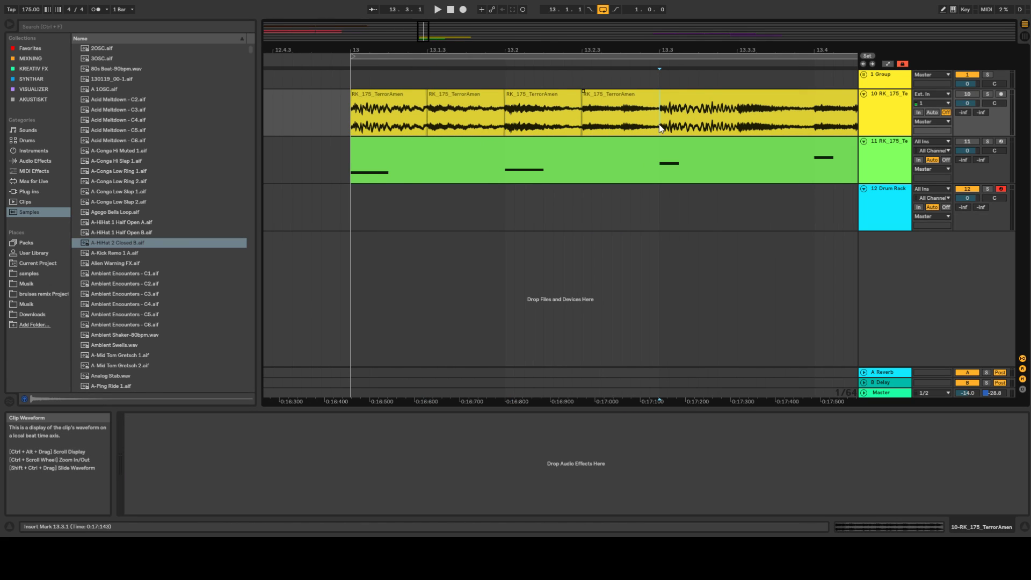
{"action": "left_click", "coordinate": [813, 118]}
{"action": "key", "text": "ctrl+e"}
Step: Play the break slice at 13.3.3, load it onto Drum Rack pad E1 and preview the pad
{"action": "scroll", "coordinate": [813, 118], "scroll_direction": "down", "scroll_amount": 2}
{"action": "left_click", "coordinate": [808, 126]}
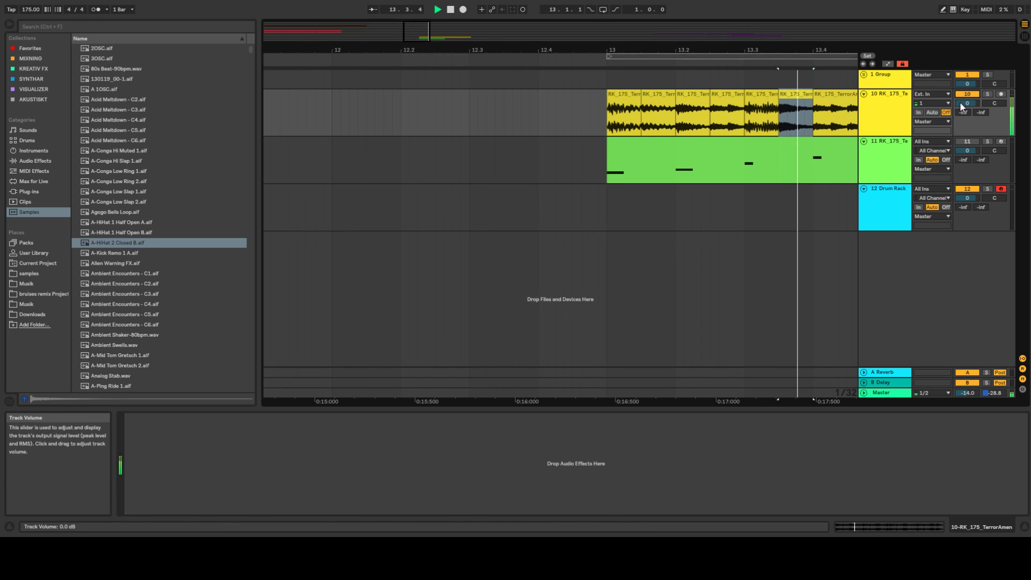
{"action": "left_click", "coordinate": [801, 96]}
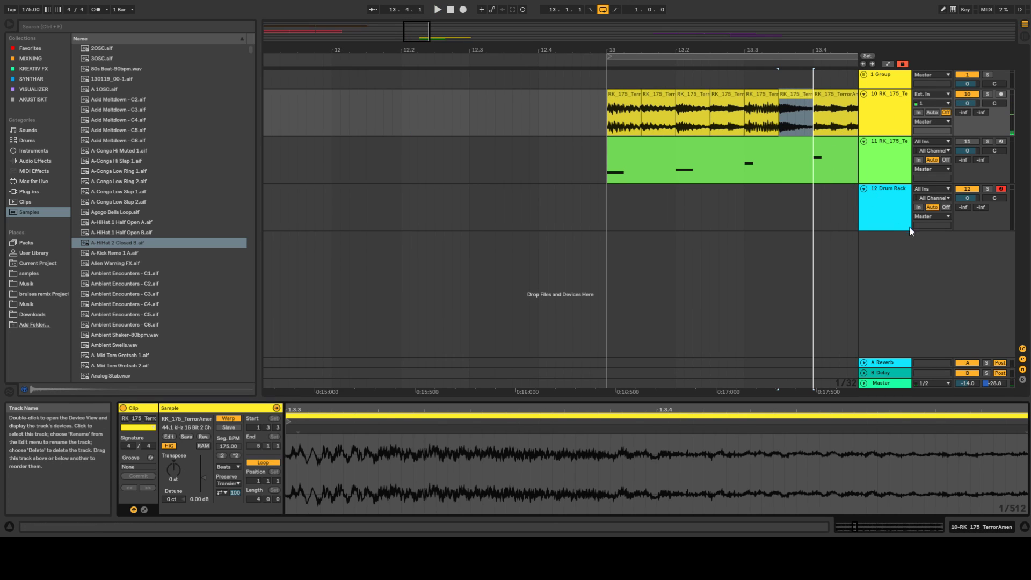
{"action": "left_click", "coordinate": [894, 195]}
{"action": "left_click_drag", "start_coordinate": [805, 110], "coordinate": [576, 409]}
{"action": "left_click_drag", "start_coordinate": [266, 483], "coordinate": [156, 475]}
{"action": "left_click", "coordinate": [163, 485]}
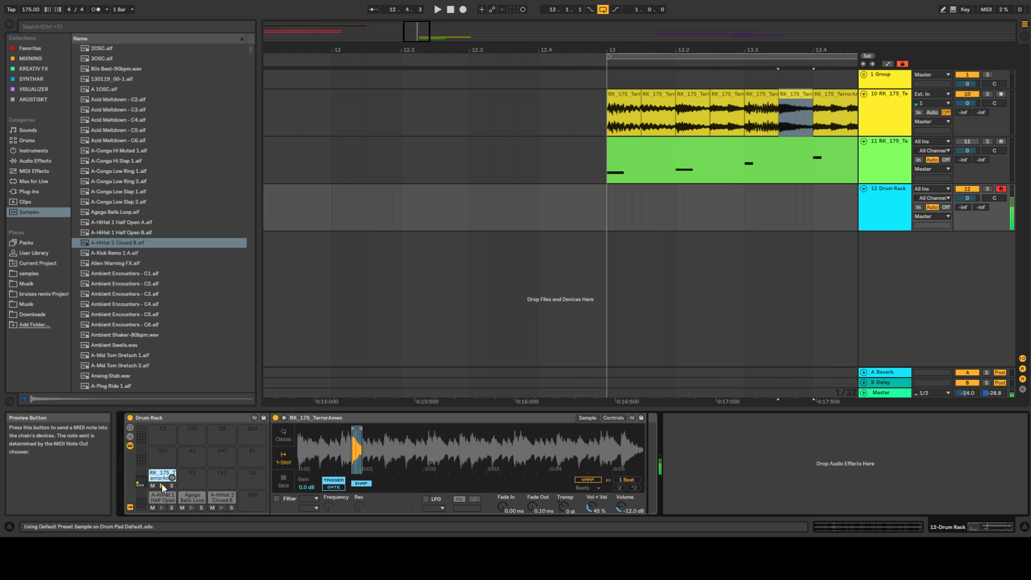
Step: Load the TerrorAmen break slice at 13.2.3 onto Drum Rack pad F1
{"action": "scroll", "coordinate": [816, 162], "scroll_direction": "up", "scroll_amount": 3}
{"action": "scroll", "coordinate": [817, 162], "scroll_direction": "down", "scroll_amount": 3}
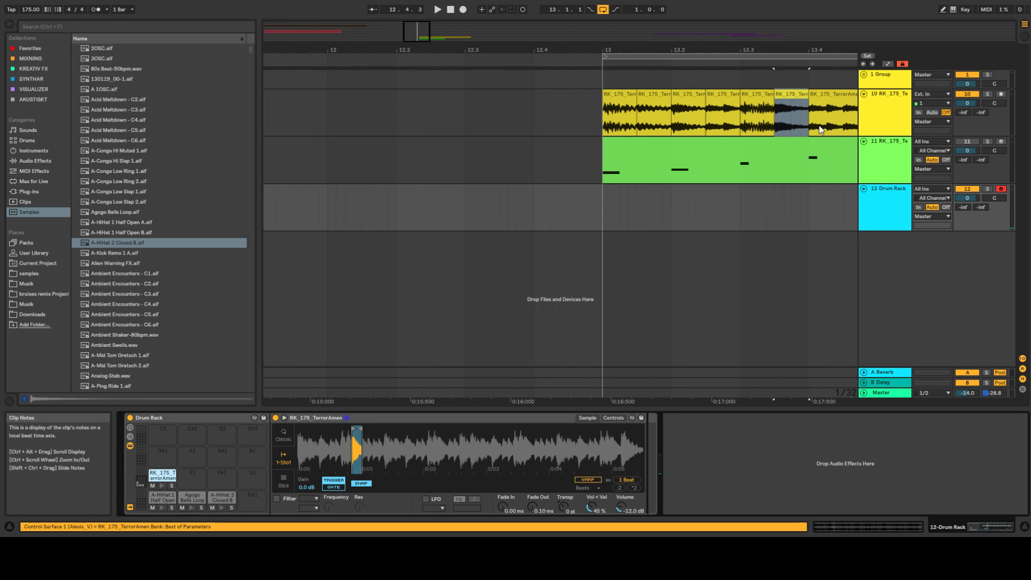
{"action": "left_click", "coordinate": [732, 117]}
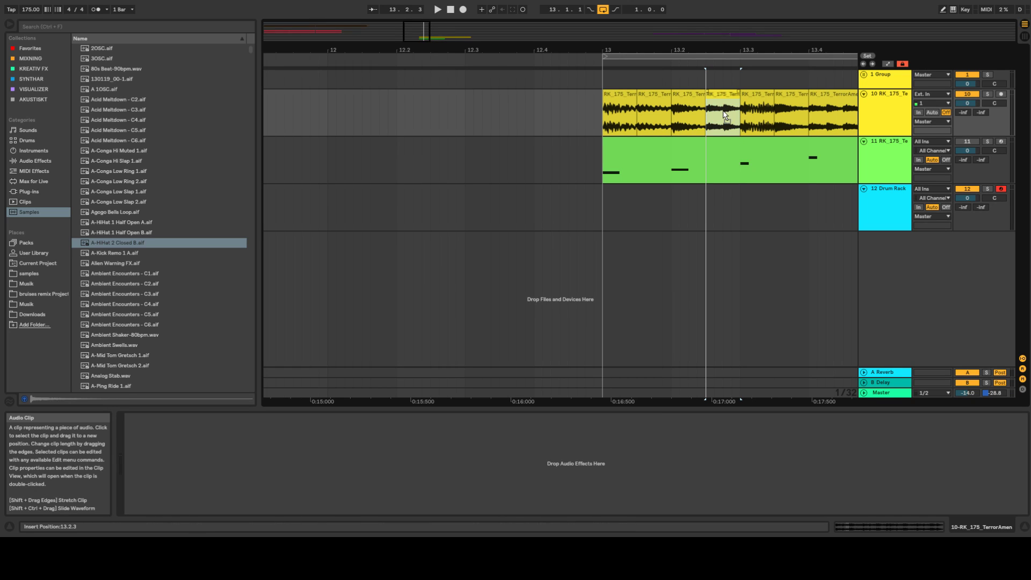
{"action": "left_click", "coordinate": [879, 204]}
{"action": "left_click_drag", "start_coordinate": [722, 121], "coordinate": [190, 489]}
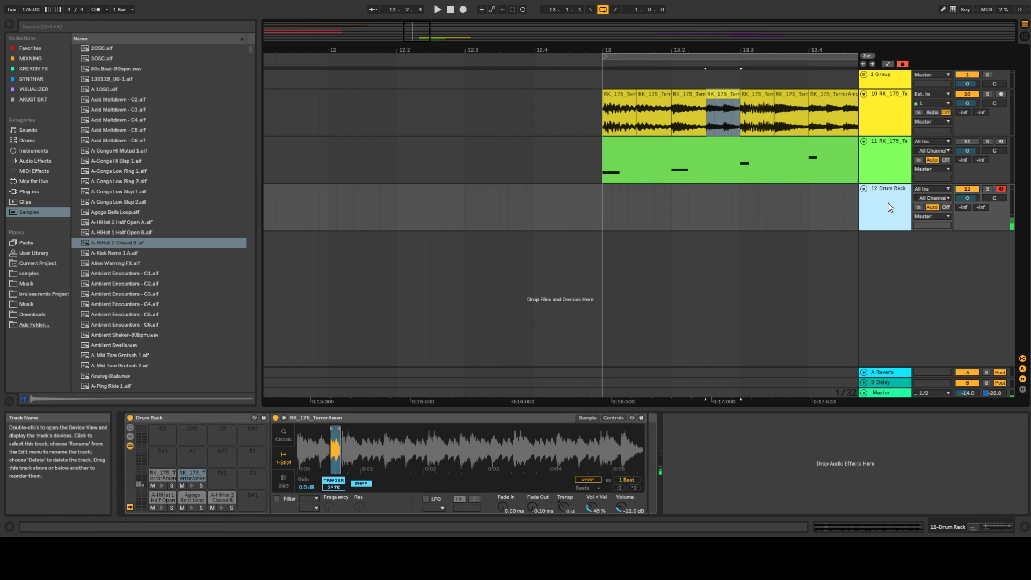
Step: Create a one-bar MIDI clip from 13.1.1 to 14.1.1 on the Drum Rack track and enlarge its note editor
{"action": "scroll", "coordinate": [757, 185], "scroll_direction": "down", "scroll_amount": 3}
{"action": "left_click_drag", "start_coordinate": [694, 207], "coordinate": [763, 206]}
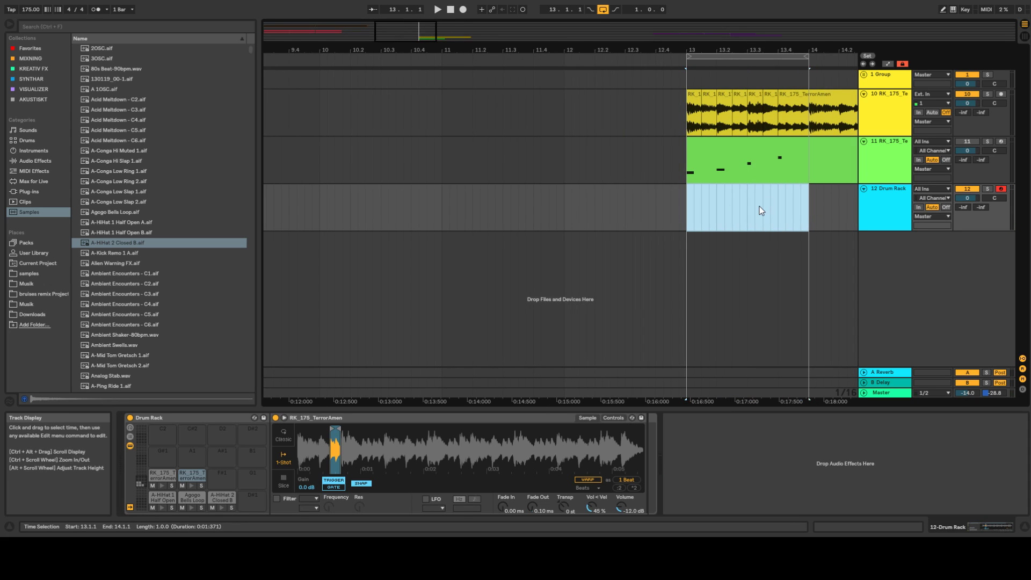
{"action": "key", "text": "ctrl+shift+m"}
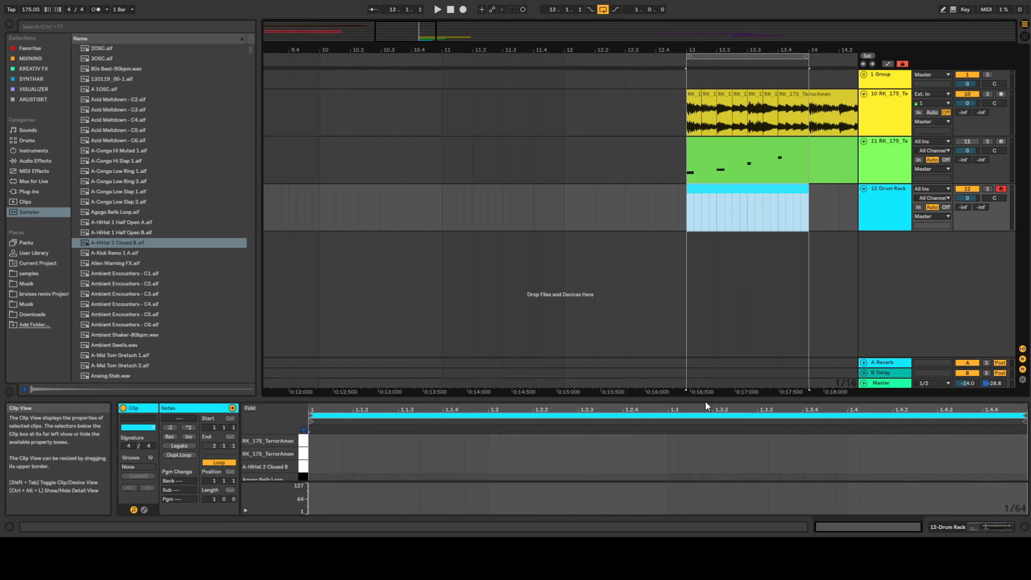
{"action": "left_click_drag", "start_coordinate": [705, 401], "coordinate": [706, 250]}
Step: Add five alternating notes on the two TerrorAmen rows between 1 and 1.1.3, solo the Drum Rack track and play the clip
{"action": "left_click", "coordinate": [315, 310]}
{"action": "double_click", "coordinate": [315, 306]}
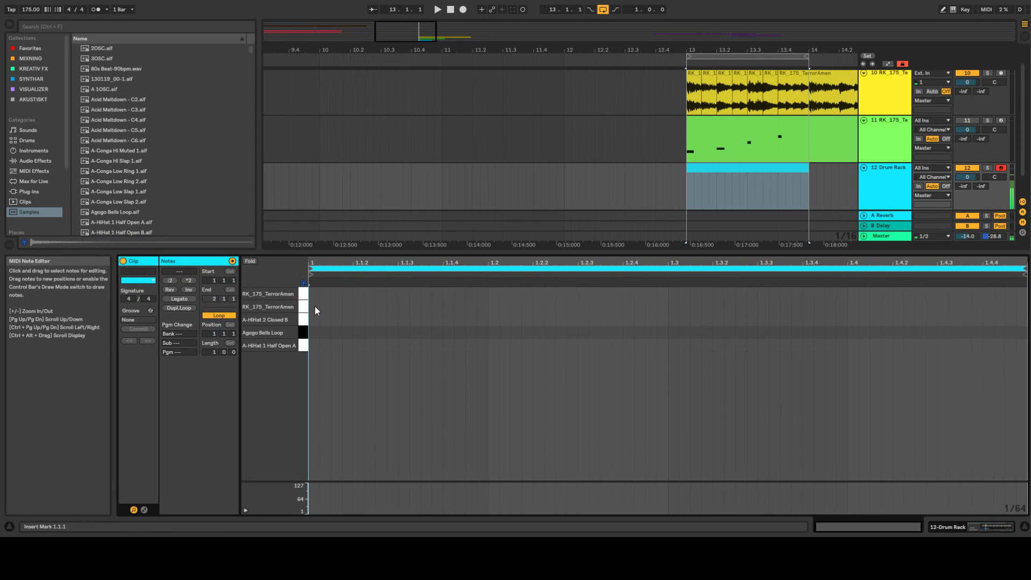
{"action": "double_click", "coordinate": [323, 293]}
{"action": "double_click", "coordinate": [337, 306]}
{"action": "double_click", "coordinate": [357, 293]}
{"action": "double_click", "coordinate": [381, 306]}
{"action": "key", "text": "space"}
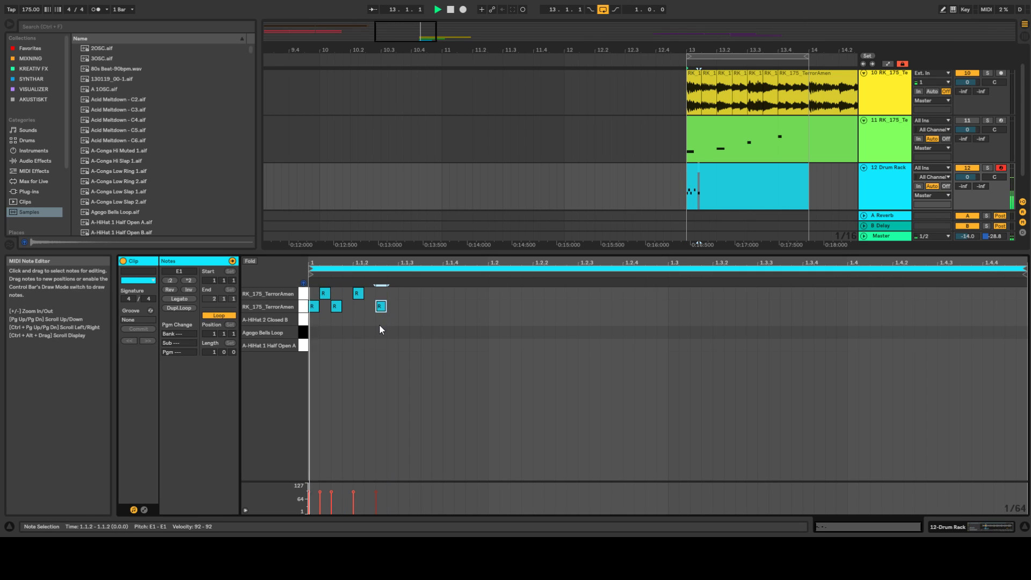
{"action": "left_click", "coordinate": [988, 168]}
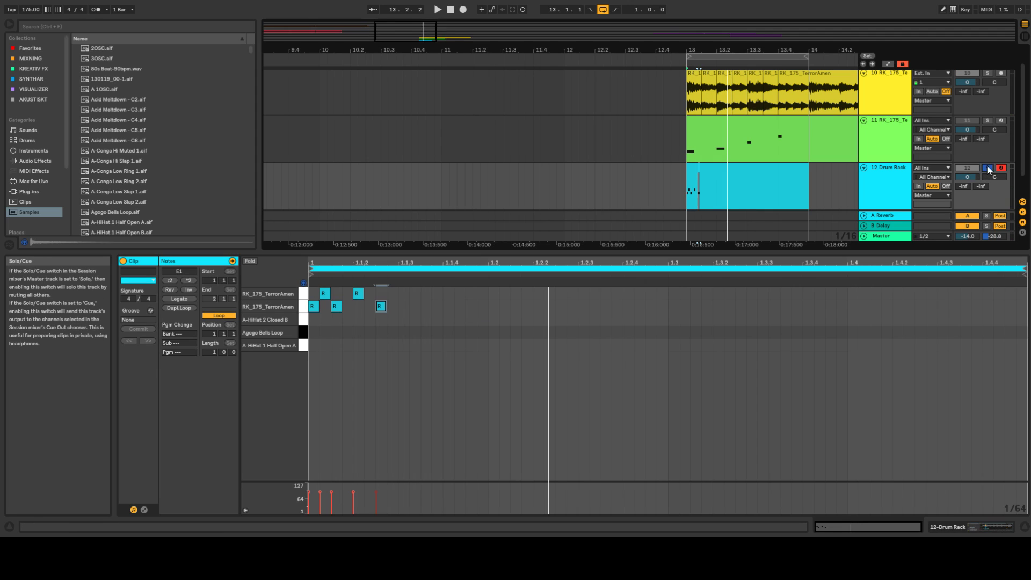
{"action": "key", "text": "space"}
Step: Spread the alternating TerrorAmen notes onto sixteenths from 1 to 1.2, add an A-HiHat 1 Half Open A note at 1.2.2 and play
{"action": "left_click_drag", "start_coordinate": [451, 301], "coordinate": [327, 293]}
{"action": "left_click_drag", "start_coordinate": [413, 331], "coordinate": [361, 297]}
{"action": "left_click_drag", "start_coordinate": [483, 339], "coordinate": [424, 291]}
{"action": "left_click_drag", "start_coordinate": [427, 294], "coordinate": [450, 298]}
{"action": "left_click_drag", "start_coordinate": [519, 334], "coordinate": [493, 306]}
{"action": "double_click", "coordinate": [537, 345]}
{"action": "key", "text": "space"}
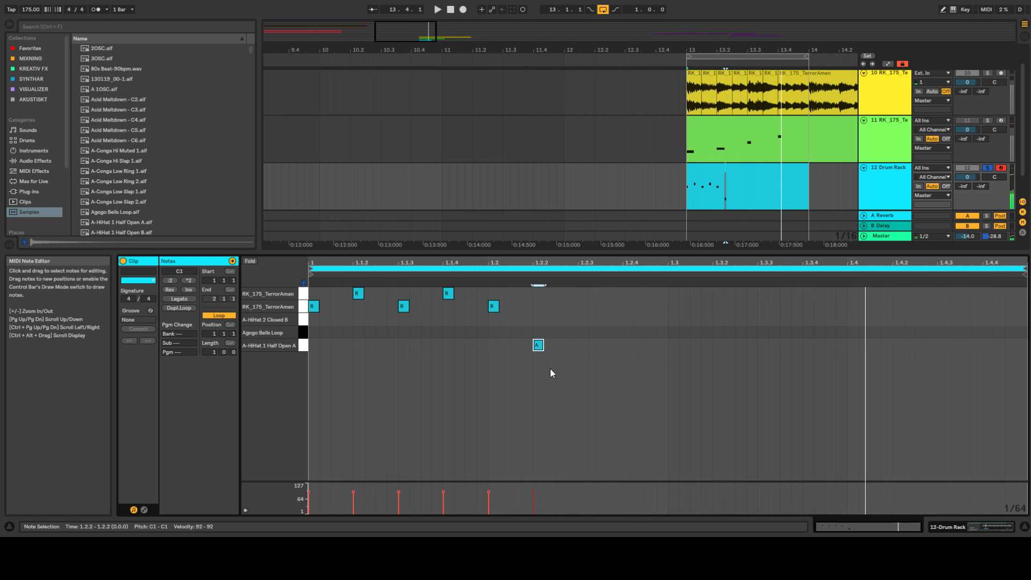
Step: Show the Drum Rack's devices, reopen its clip in a taller note editor and delete the notes after the first position
{"action": "left_click_drag", "start_coordinate": [724, 247], "coordinate": [725, 333]}
{"action": "left_click", "coordinate": [880, 198]}
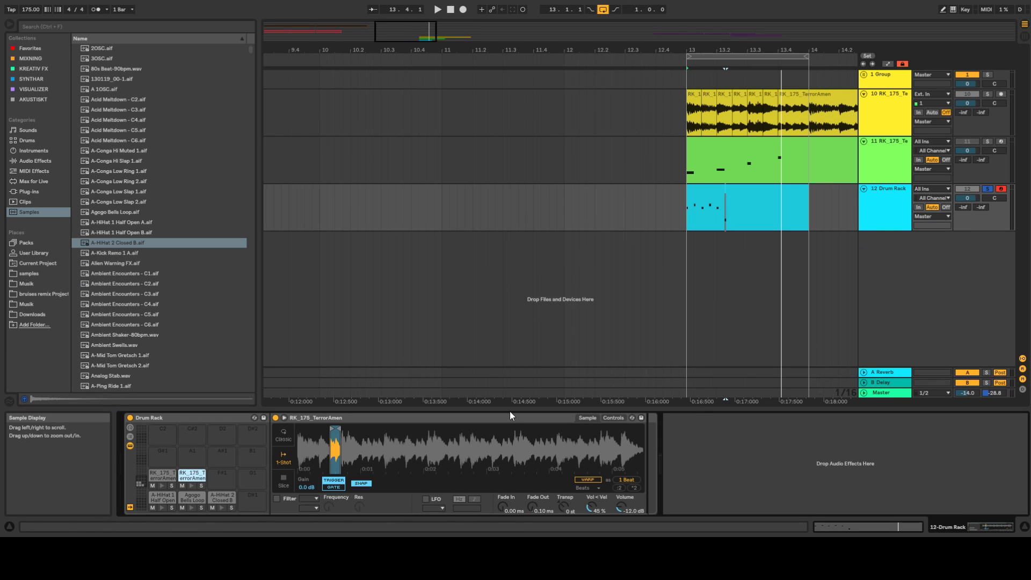
{"action": "left_click", "coordinate": [728, 209]}
{"action": "left_click_drag", "start_coordinate": [725, 333], "coordinate": [725, 186]}
{"action": "left_click_drag", "start_coordinate": [648, 236], "coordinate": [334, 320]}
{"action": "key", "text": "Delete"}
{"action": "left_click_drag", "start_coordinate": [500, 255], "coordinate": [367, 226]}
{"action": "key", "text": "Delete"}
{"action": "key", "text": "Delete"}
Step: Make an F1 TerrorAmen note at 1 about 0.0.3 long, play it and set its velocity to 127
{"action": "left_click_drag", "start_coordinate": [419, 251], "coordinate": [406, 231]}
{"action": "left_click", "coordinate": [319, 237]}
{"action": "key", "text": "space"}
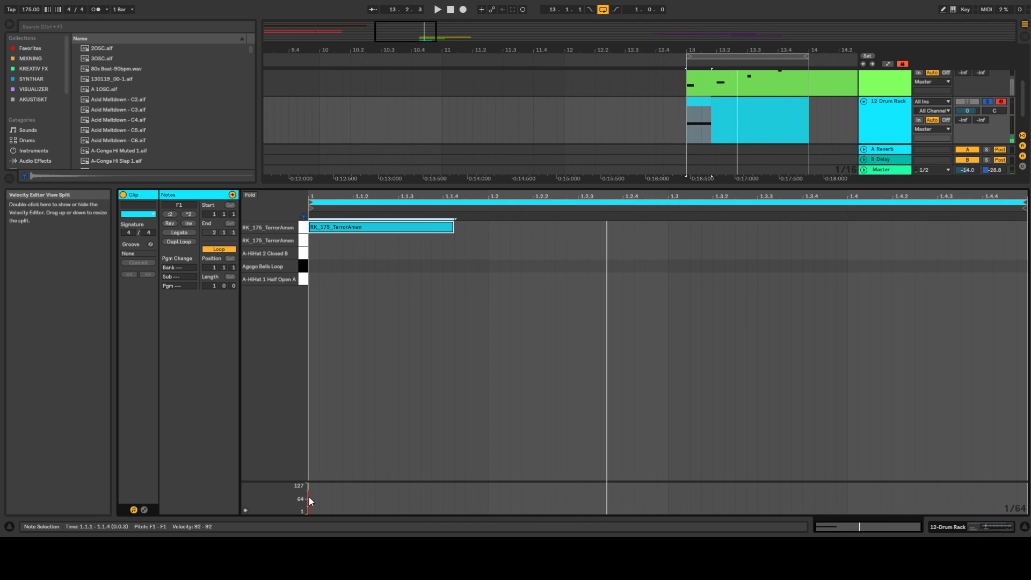
{"action": "left_click_drag", "start_coordinate": [309, 492], "coordinate": [309, 485]}
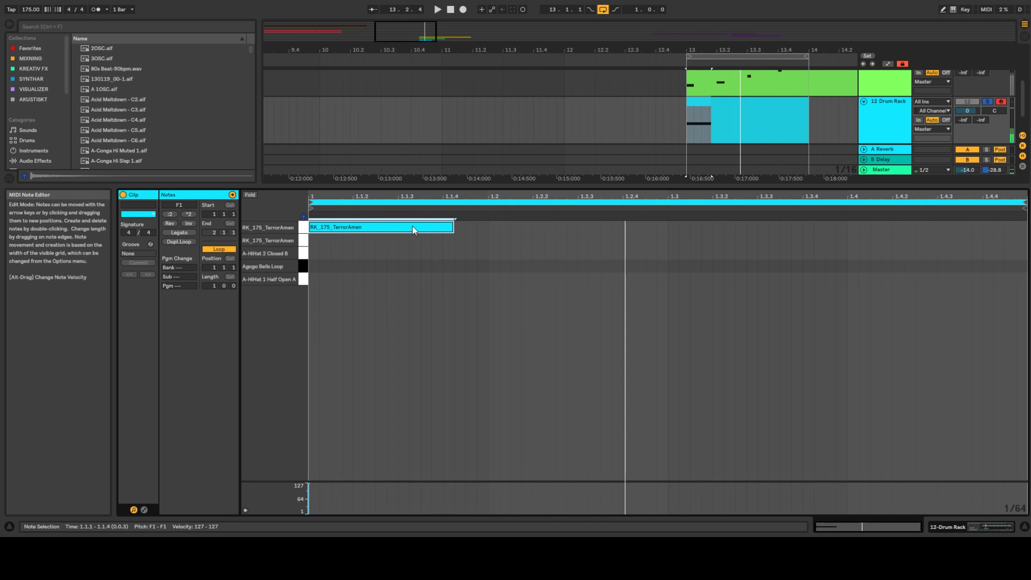
Step: Shorten the F1 TerrorAmen note to a tiny sliver at the start of the clip
{"action": "left_click_drag", "start_coordinate": [454, 231], "coordinate": [312, 241]}
{"action": "left_click", "coordinate": [311, 221]}
{"action": "left_click", "coordinate": [311, 228]}
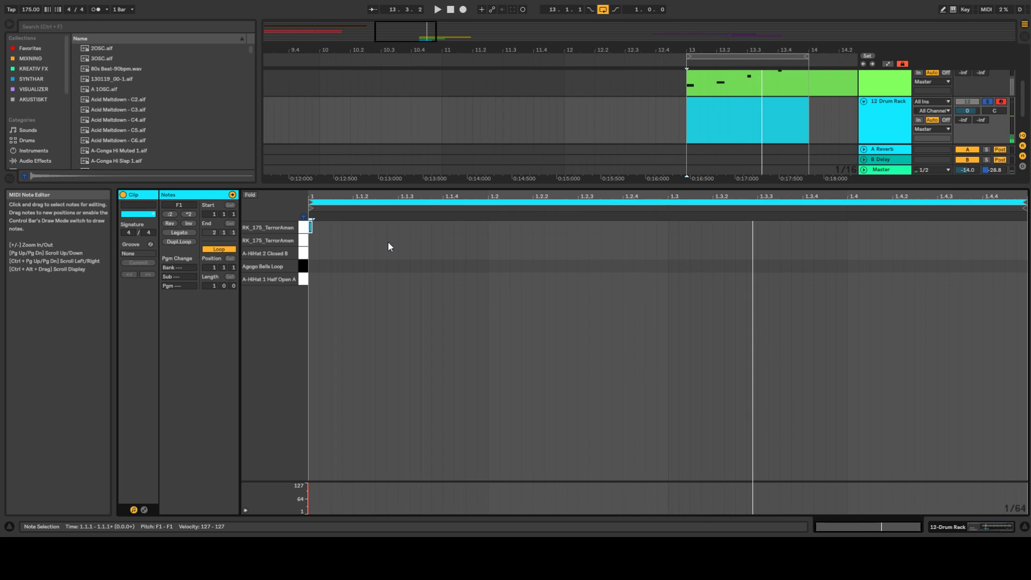
Step: Lengthen the F1 note to one beat and play it, then shrink it back to a sliver and play again
{"action": "left_click_drag", "start_coordinate": [311, 227], "coordinate": [489, 226]}
{"action": "key", "text": "space"}
{"action": "key", "text": "space"}
{"action": "left_click_drag", "start_coordinate": [506, 276], "coordinate": [346, 214]}
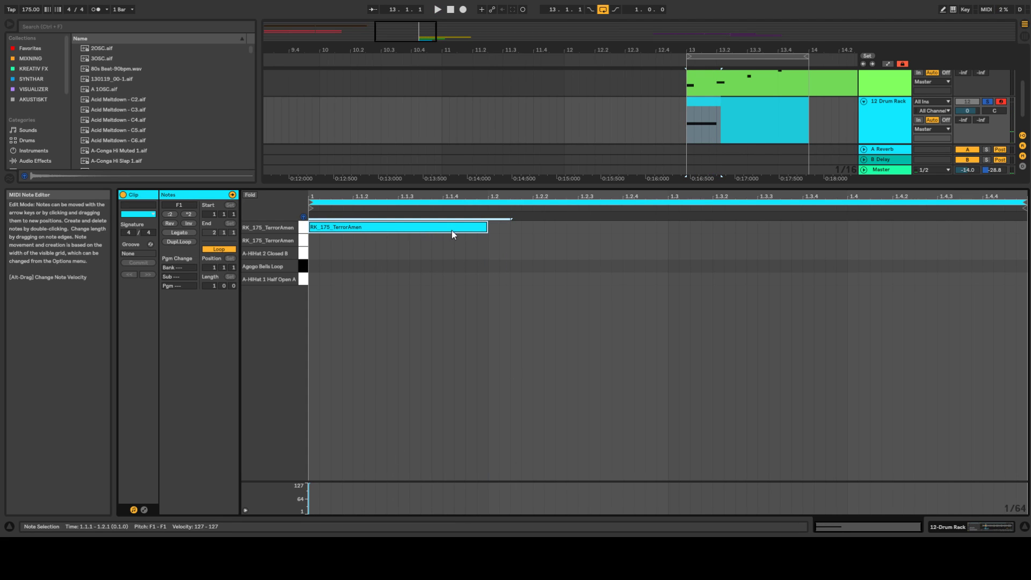
{"action": "left_click_drag", "start_coordinate": [485, 232], "coordinate": [310, 226]}
{"action": "key", "text": "space"}
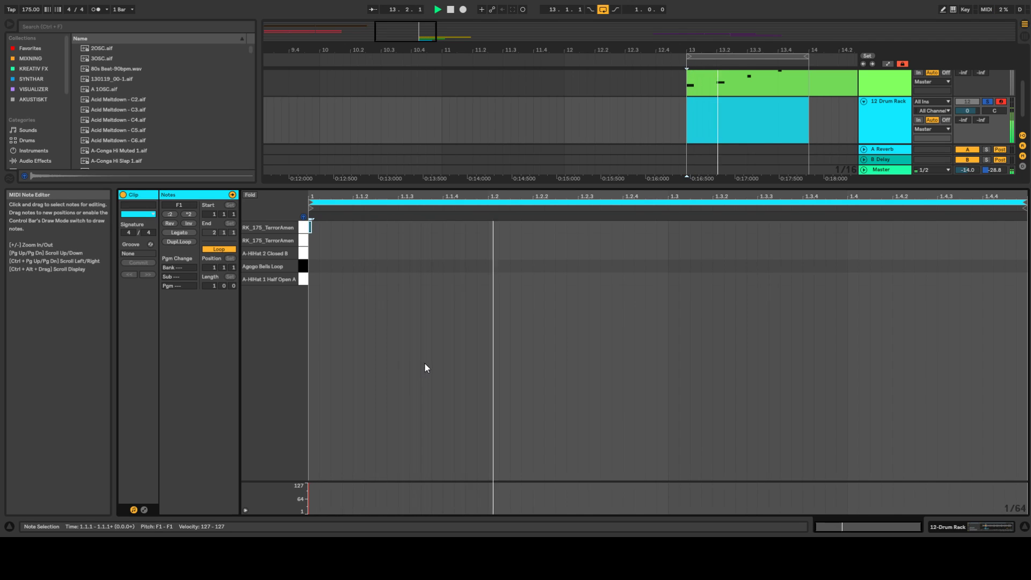
Step: Examine the F1 pad's Simpler zoomed in on its slice and audition the F1 key from the note editor
{"action": "key", "text": "shift+Tab"}
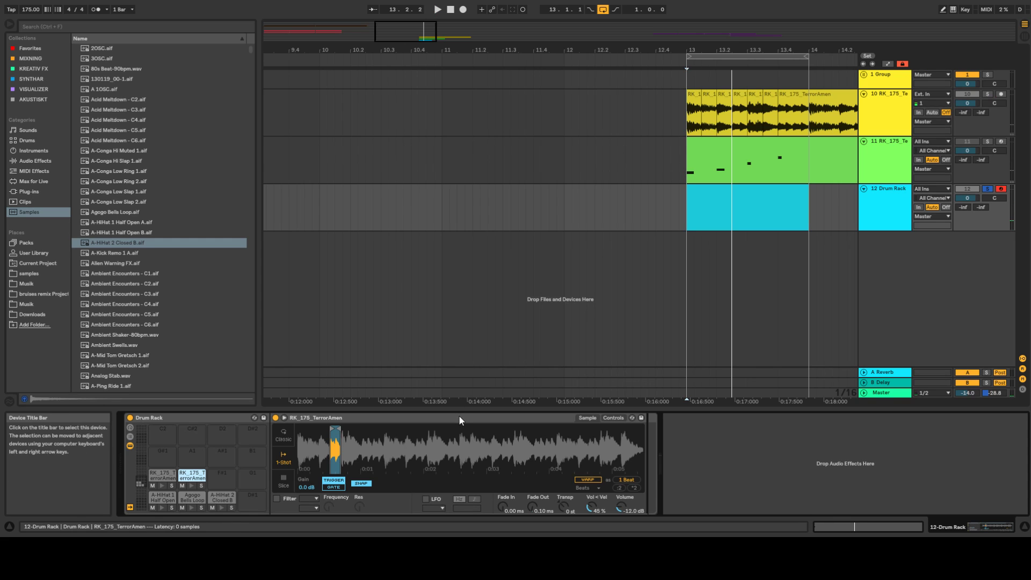
{"action": "left_click", "coordinate": [459, 417]}
{"action": "left_click_drag", "start_coordinate": [343, 446], "coordinate": [355, 461]}
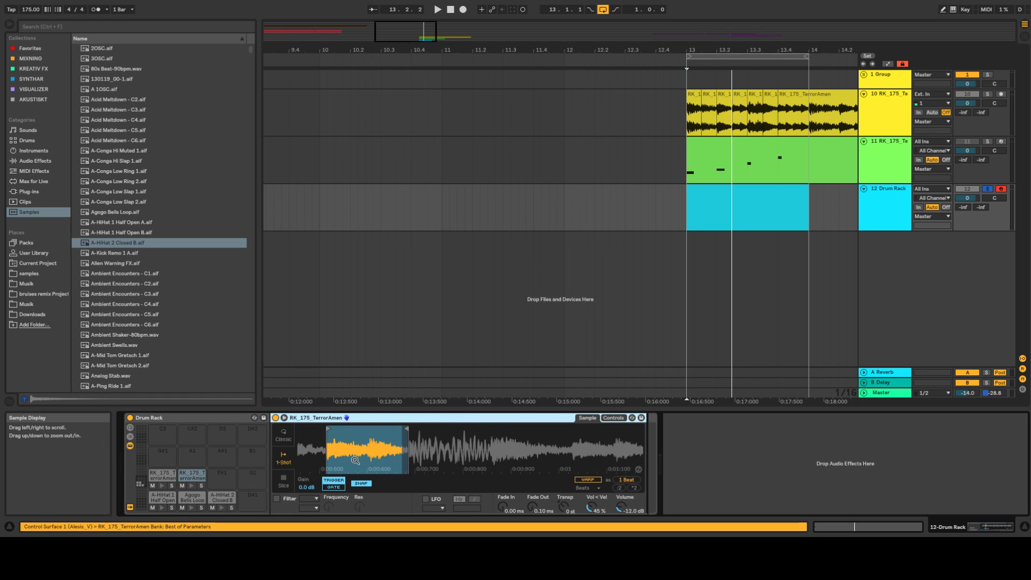
{"action": "left_click", "coordinate": [284, 460]}
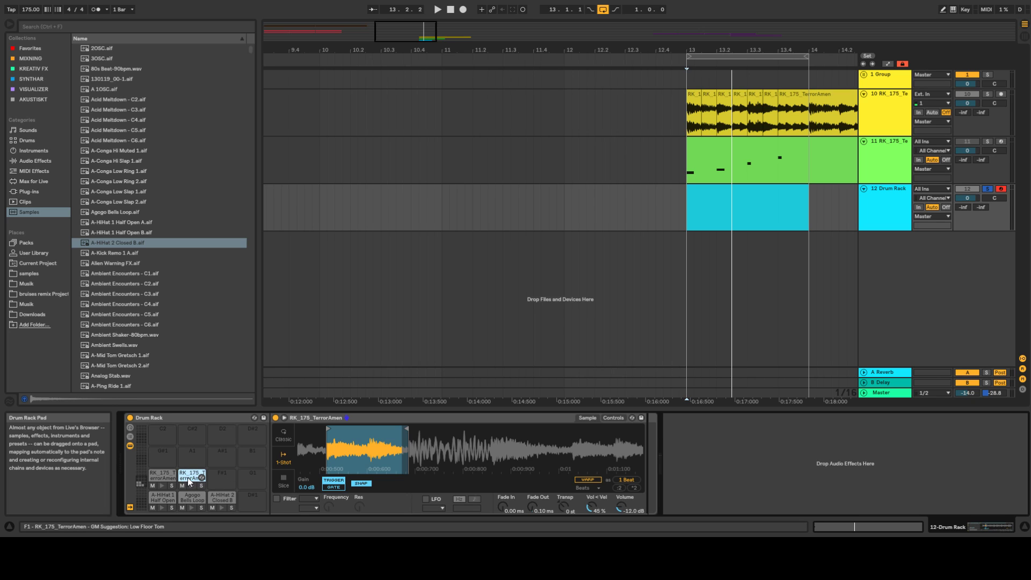
{"action": "key", "text": "shift+Tab"}
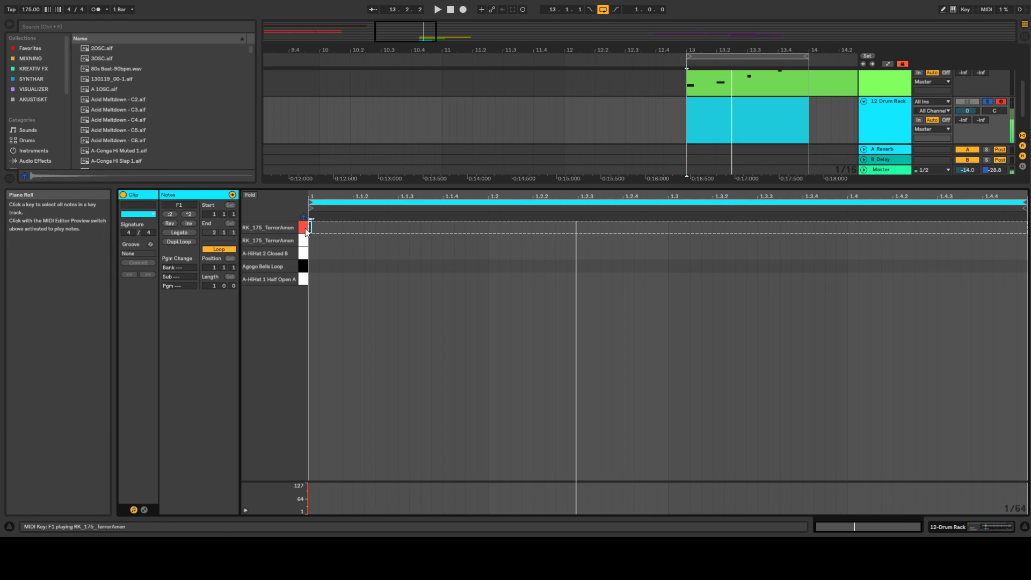
{"action": "key", "text": "shift+Tab"}
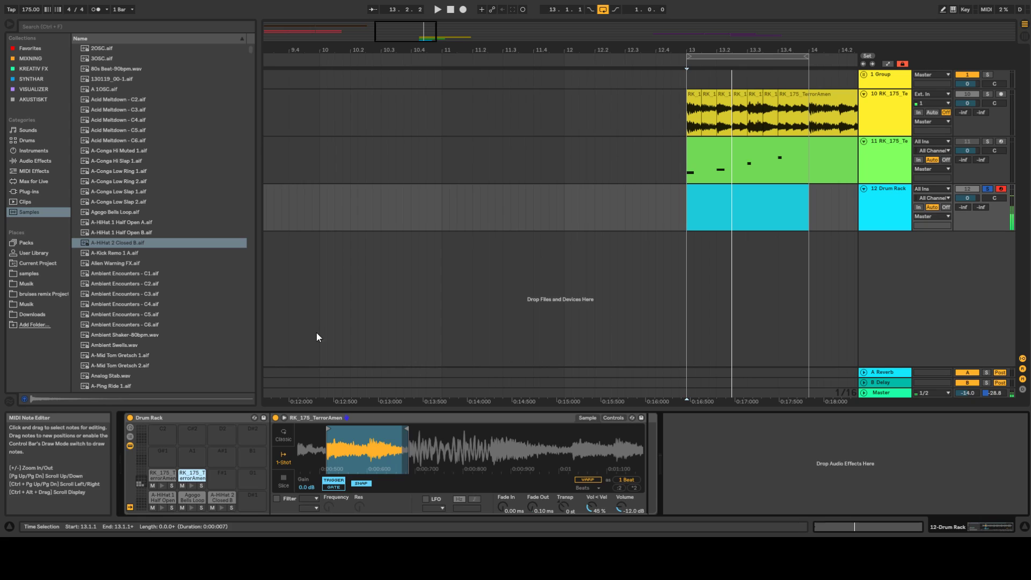
Step: Switch the F1 pad's Simpler to Classic mode, lower its release time and reopen the Drum Rack clip's notes
{"action": "left_click", "coordinate": [284, 434]}
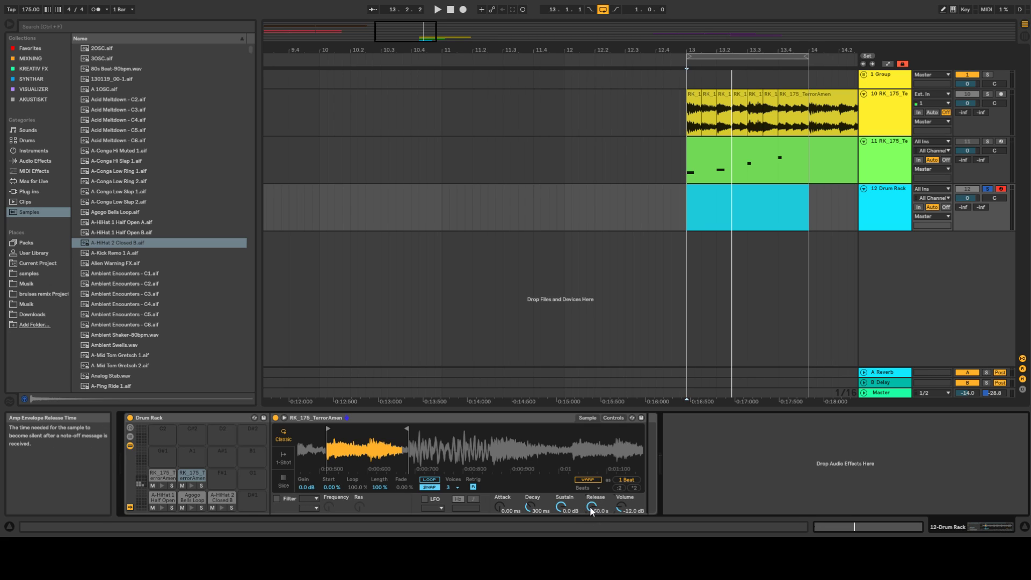
{"action": "left_click_drag", "start_coordinate": [595, 508], "coordinate": [595, 529]}
{"action": "double_click", "coordinate": [720, 200]}
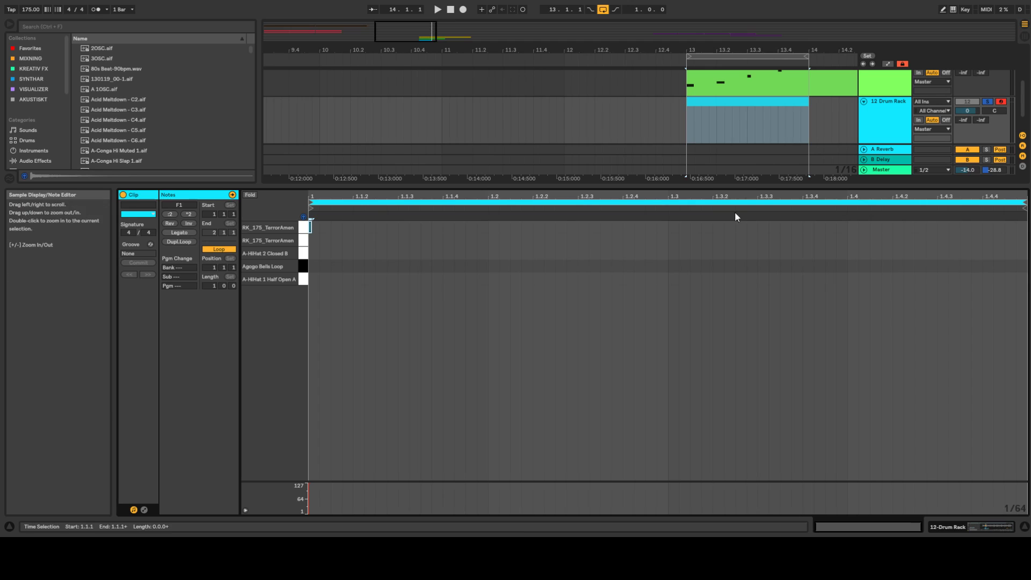
Step: Select the sliver-length F1 TerrorAmen note and play the clip to hear it in Classic mode
{"action": "left_click", "coordinate": [317, 228]}
{"action": "left_click", "coordinate": [310, 230]}
{"action": "key", "text": "space"}
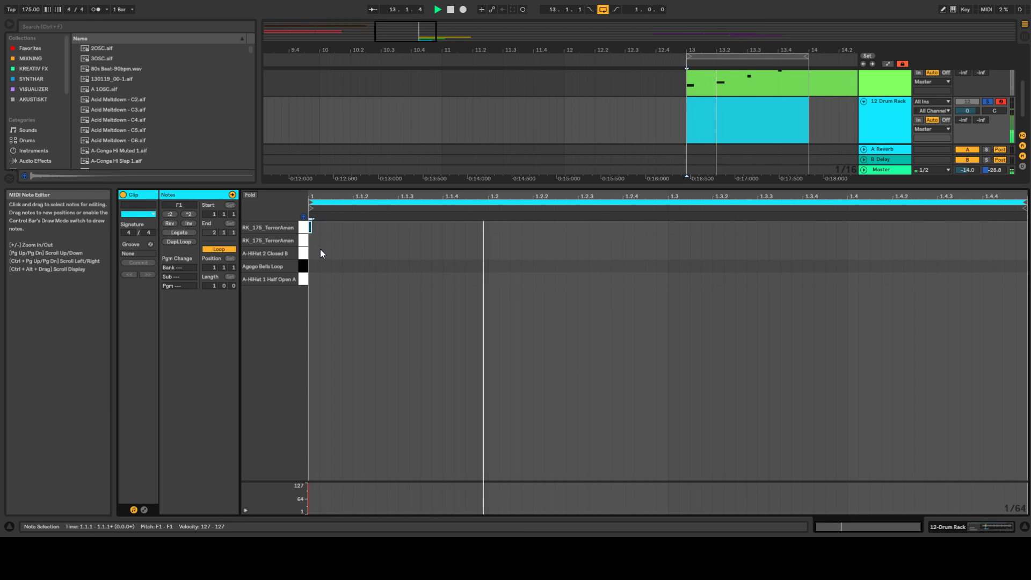
{"action": "key", "text": "space"}
Step: Lengthen the F1 TerrorAmen note to one 1/64 grid step and play the clip
{"action": "mouse_move", "coordinate": [311, 229]}
{"action": "left_mouse_down"}
{"action": "mouse_move", "coordinate": [487, 229]}
{"action": "mouse_move", "coordinate": [320, 228]}
{"action": "left_mouse_up"}
{"action": "key", "text": "space"}
{"action": "key", "text": "space"}
{"action": "key", "text": "space"}
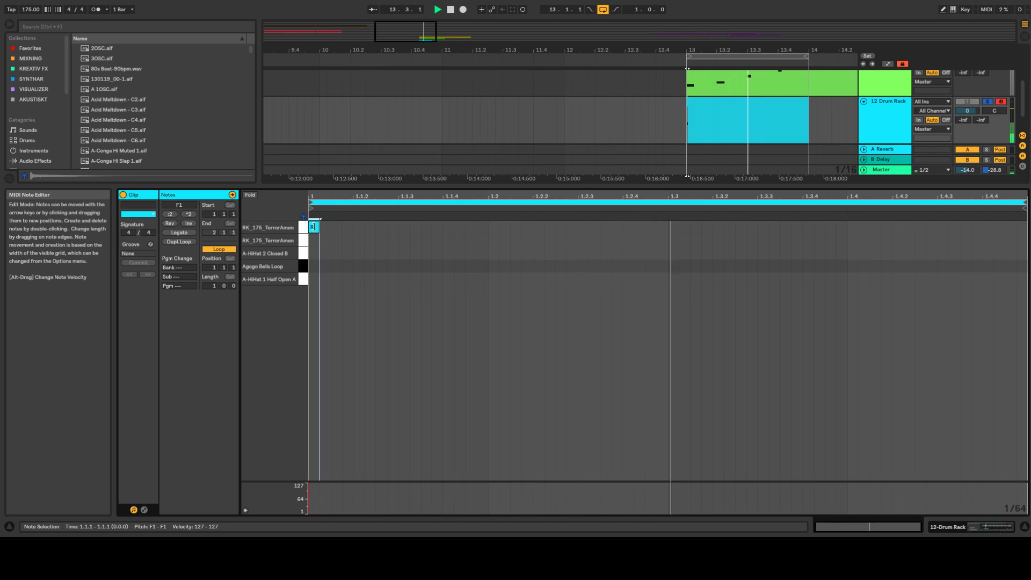
{"action": "key", "text": "space"}
Step: Switch the Simpler on the Drum Rack's E1 TerrorAmen pad to Classic mode
{"action": "double_click", "coordinate": [880, 123]}
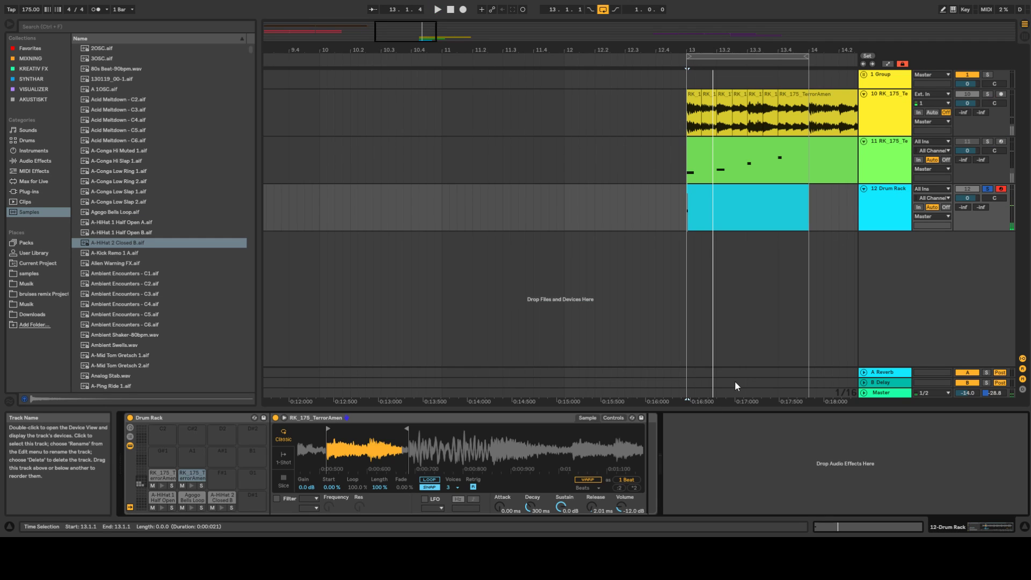
{"action": "left_click", "coordinate": [158, 476]}
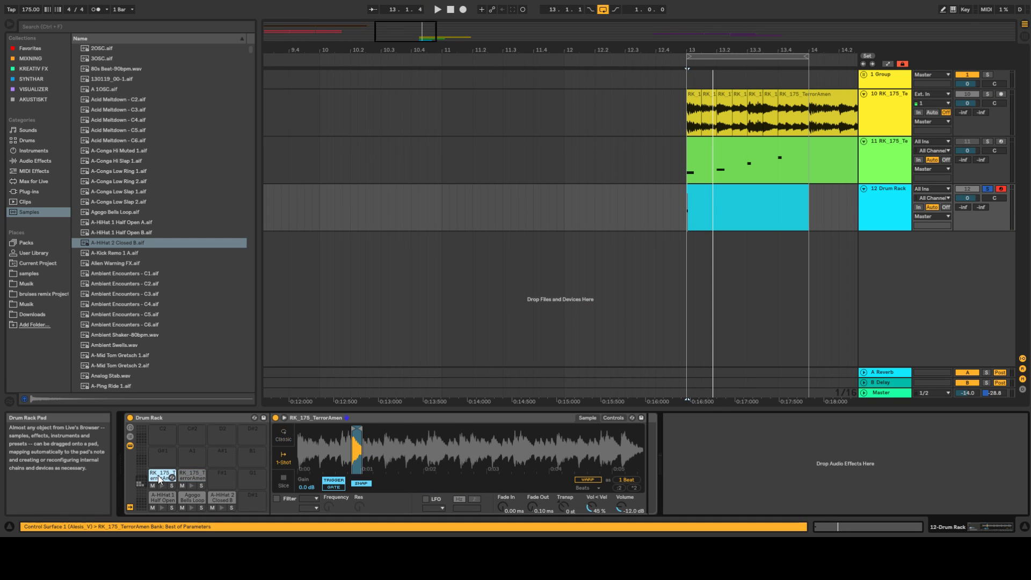
{"action": "left_click", "coordinate": [287, 435]}
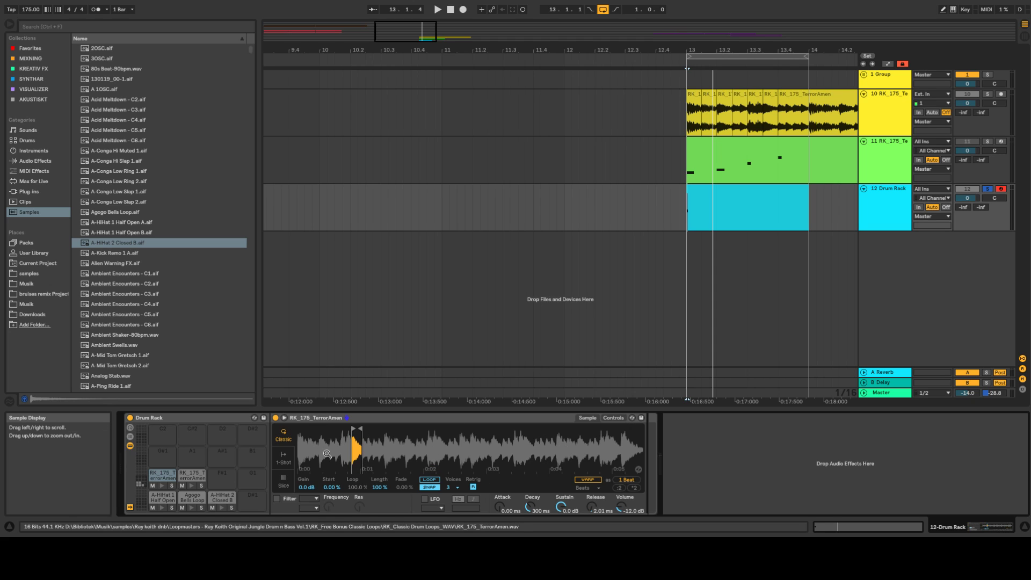
Step: Lower the F1 note's velocity to 29 in the Drum Rack clip, lengthen it to about one beat and audition it
{"action": "double_click", "coordinate": [707, 189]}
{"action": "left_click_drag", "start_coordinate": [344, 187], "coordinate": [345, 154]}
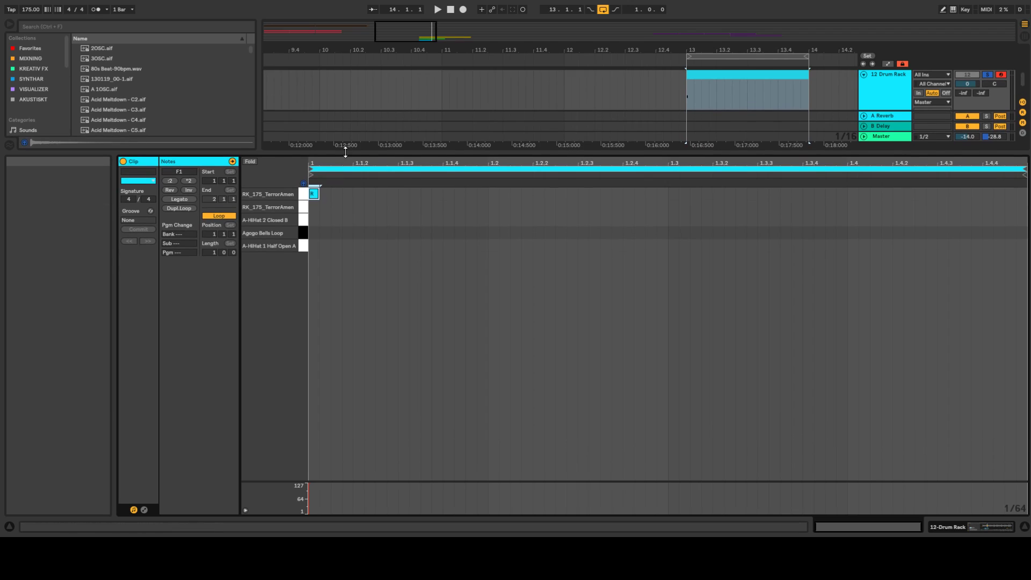
{"action": "left_click_drag", "start_coordinate": [313, 194], "coordinate": [313, 195]}
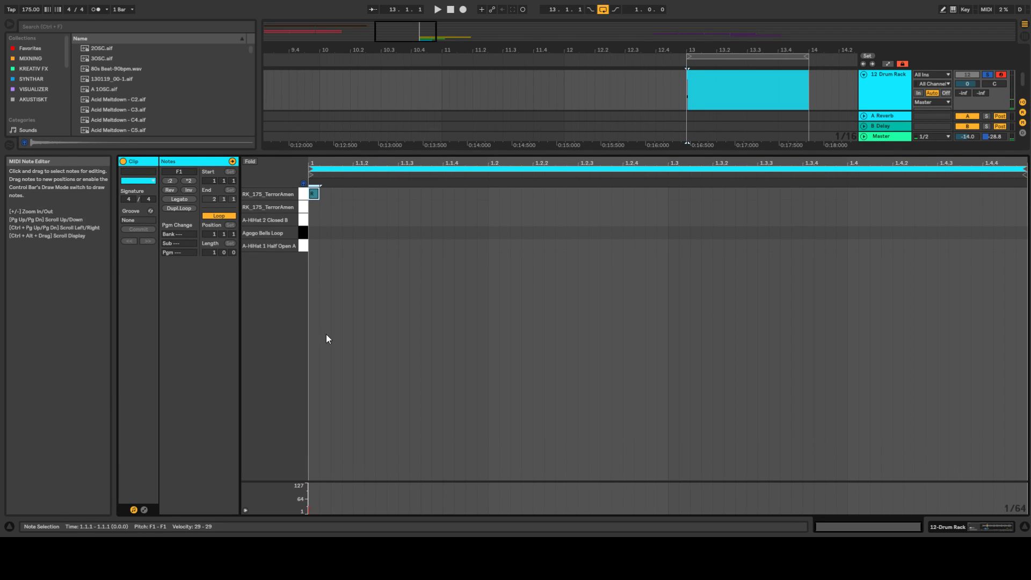
{"action": "key", "text": "space"}
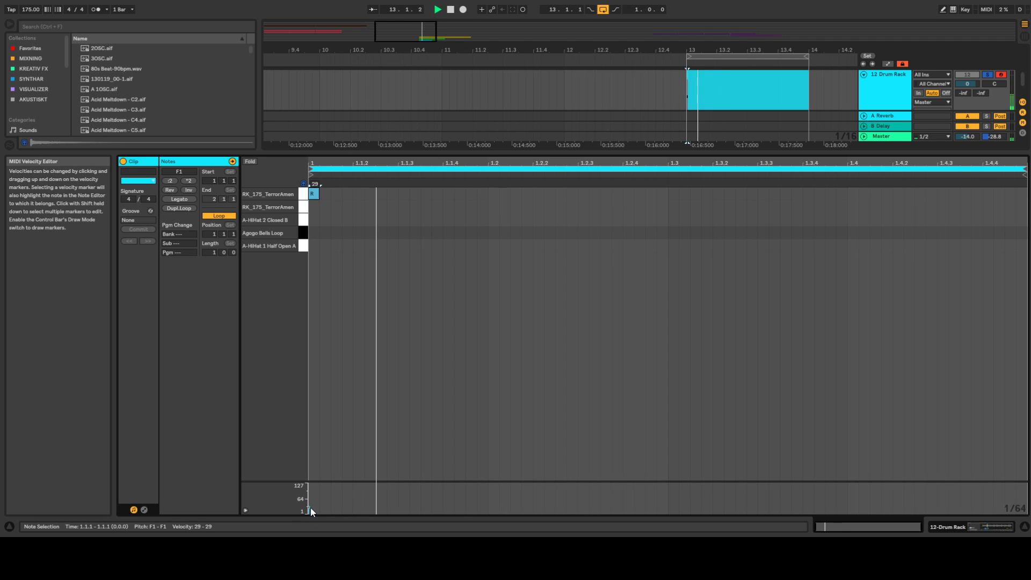
{"action": "left_click_drag", "start_coordinate": [318, 193], "coordinate": [508, 184]}
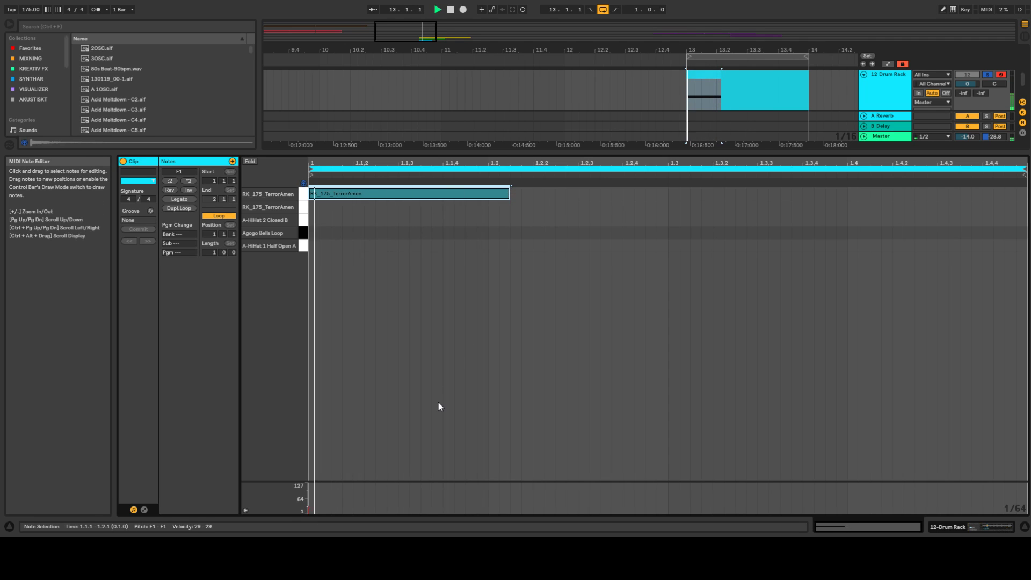
{"action": "key", "text": "space"}
Step: Examine the E1 pad's Simpler controls page, and bring up the F1 pad's sample view
{"action": "left_click", "coordinate": [763, 83]}
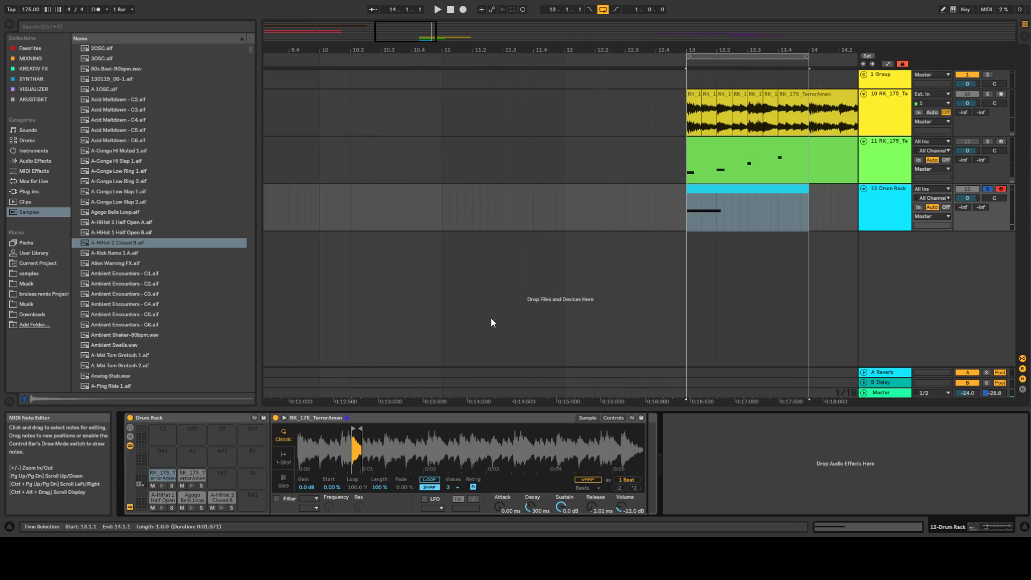
{"action": "left_click", "coordinate": [613, 418]}
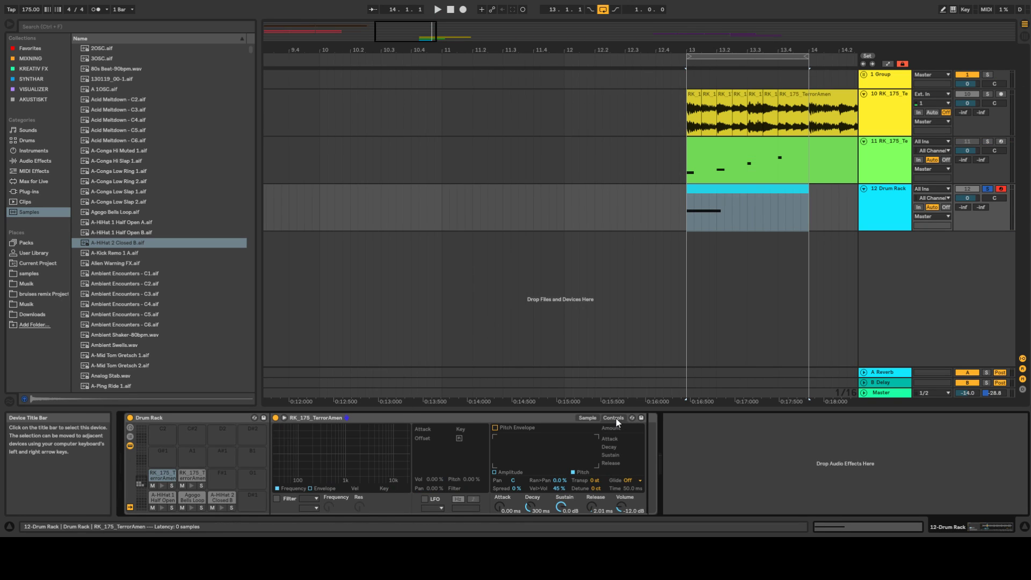
{"action": "left_click", "coordinate": [189, 475]}
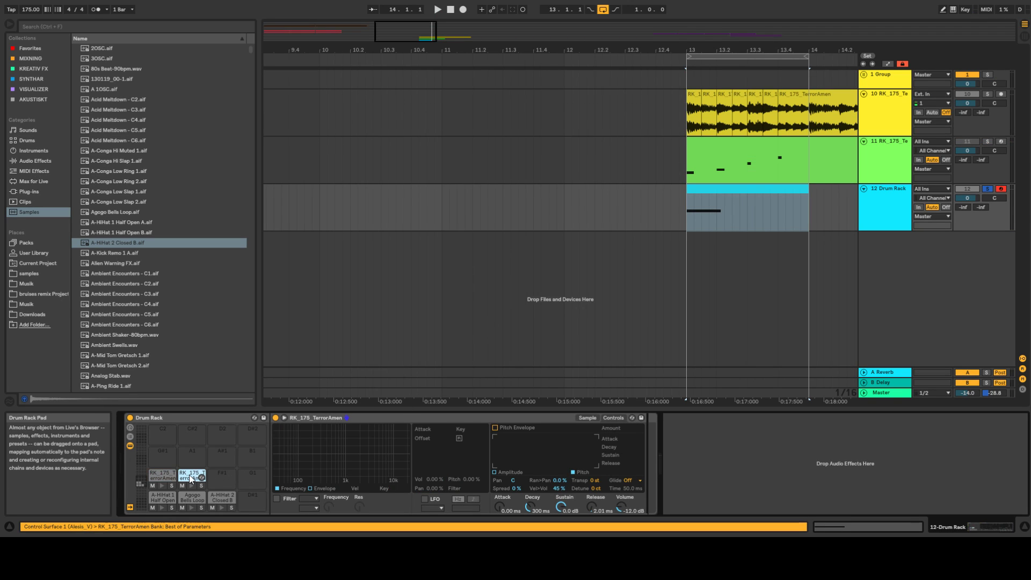
{"action": "left_click", "coordinate": [594, 418]}
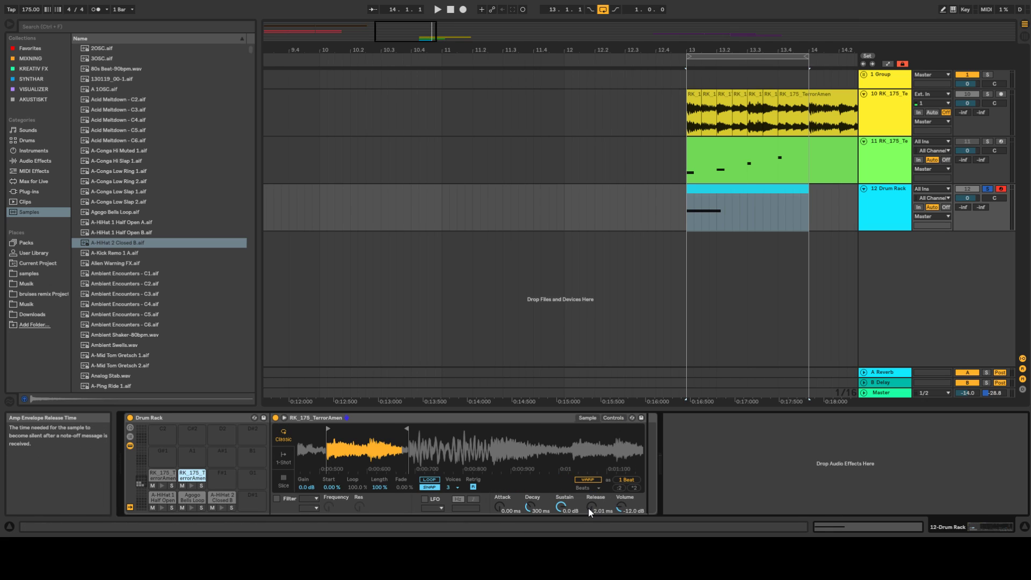
Step: Try the F1 pad's Simpler in one-shot mode, check its Vol<Vel control and return it to Classic mode
{"action": "left_click", "coordinate": [284, 457]}
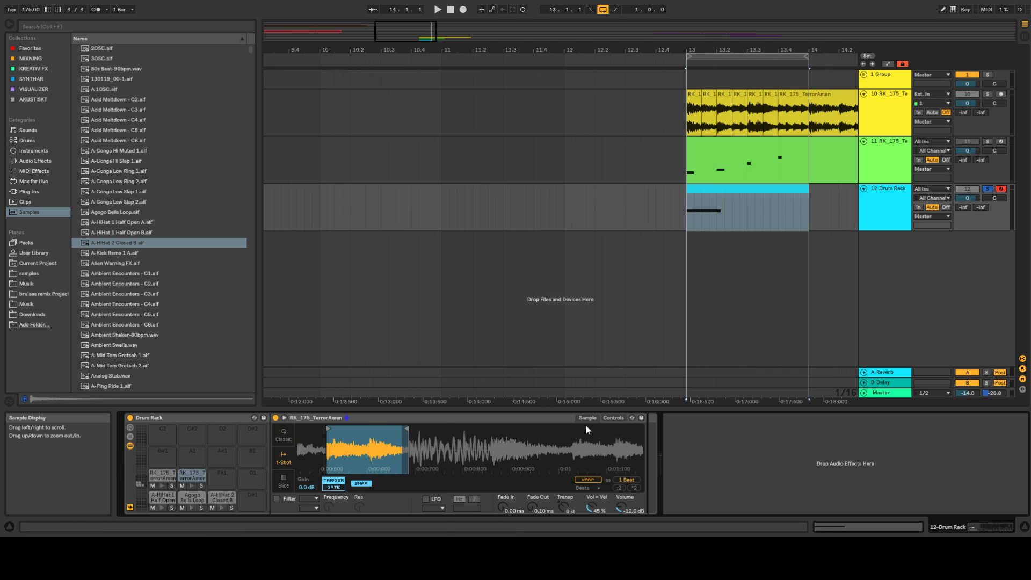
{"action": "left_click_drag", "start_coordinate": [590, 503], "coordinate": [590, 500]}
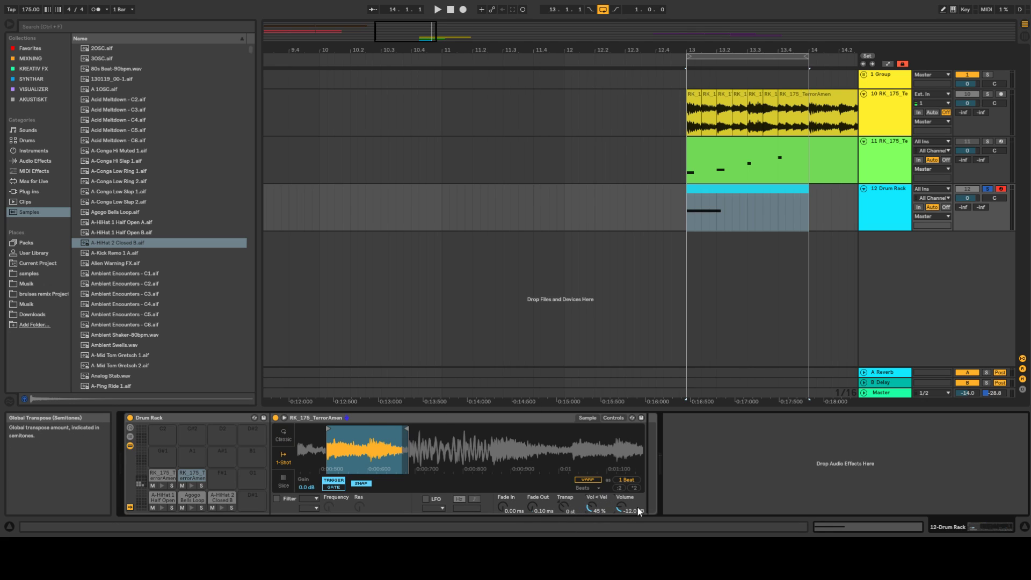
{"action": "left_click", "coordinate": [282, 437]}
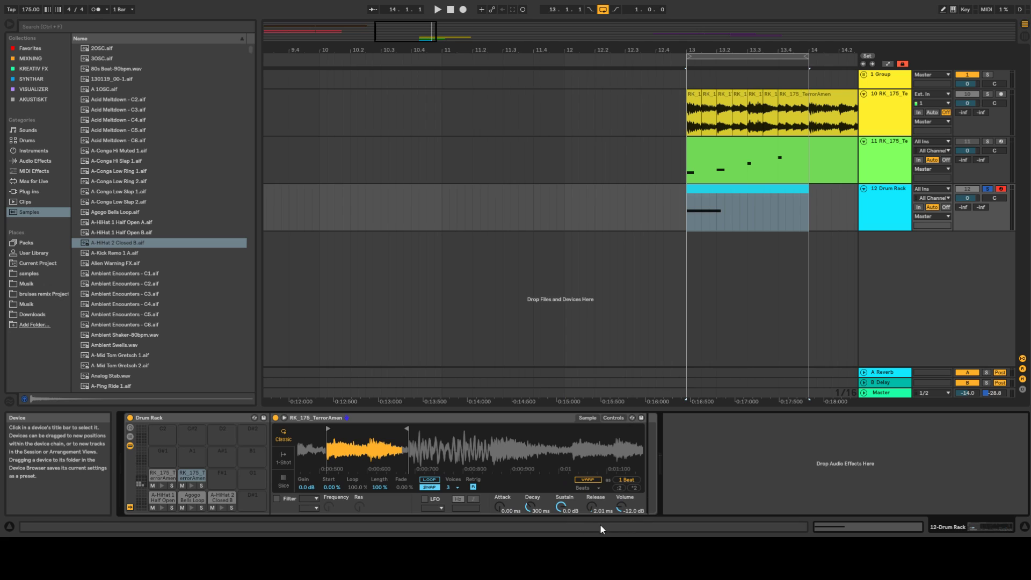
Step: Compare the F1 Simpler's sample view with its controls page and try the Vel>Vol amount there
{"action": "left_click", "coordinate": [613, 417]}
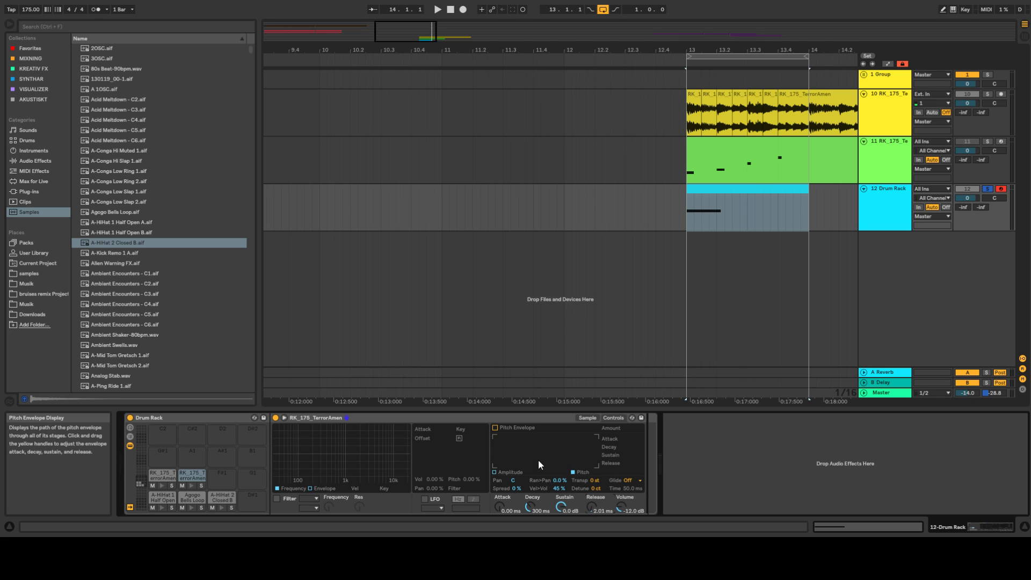
{"action": "left_click", "coordinate": [587, 418]}
{"action": "left_click", "coordinate": [613, 418]}
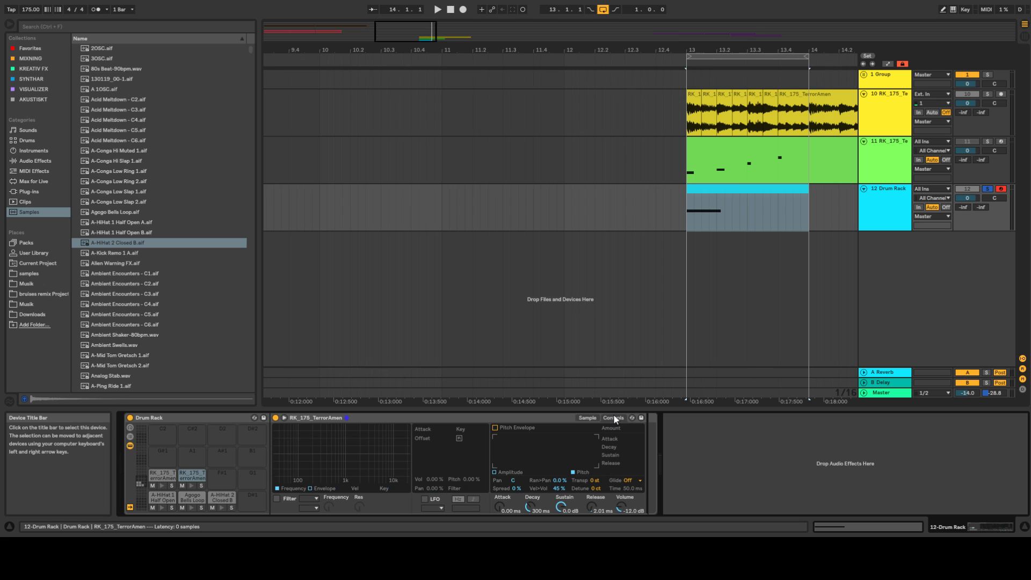
{"action": "left_click_drag", "start_coordinate": [559, 488], "coordinate": [559, 481]}
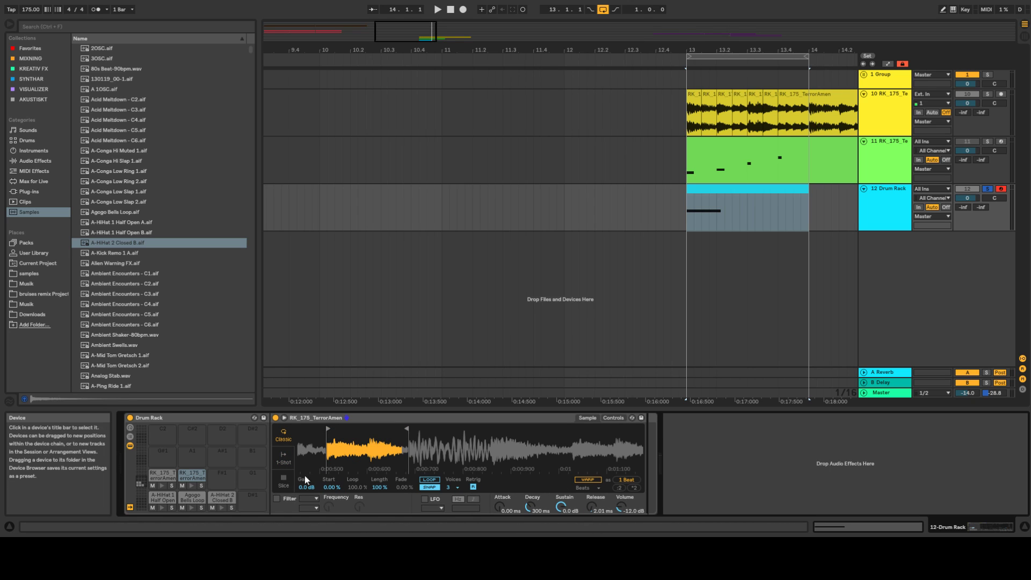
Step: Play the Drum Rack clip and set its F1 note's velocity to 58
{"action": "left_click", "coordinate": [747, 190]}
{"action": "key", "text": "space"}
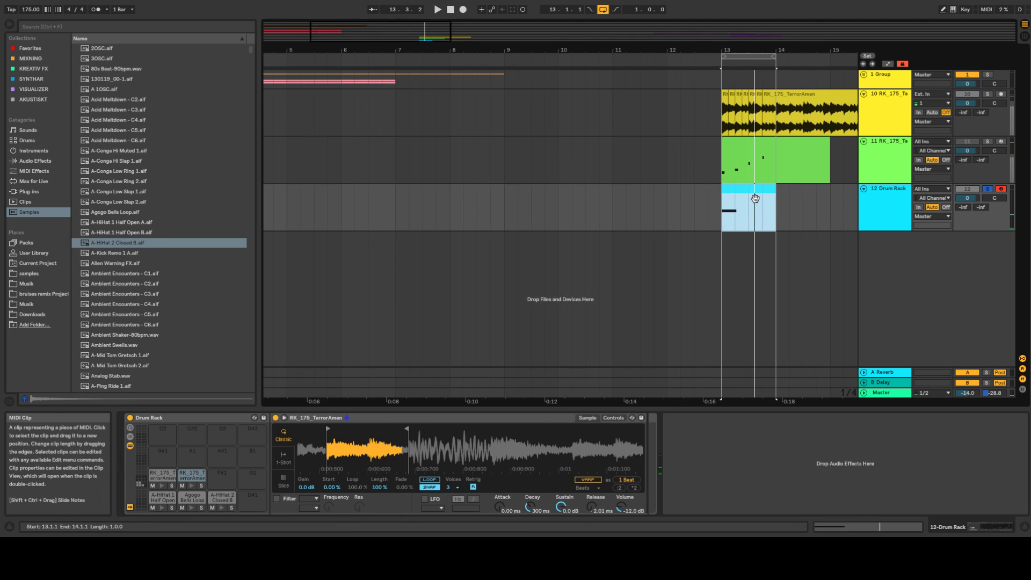
{"action": "key", "text": "space"}
{"action": "double_click", "coordinate": [751, 199]}
{"action": "mouse_move", "coordinate": [332, 193]}
{"action": "left_mouse_down"}
{"action": "mouse_move", "coordinate": [332, 148]}
{"action": "mouse_move", "coordinate": [332, 186]}
{"action": "left_mouse_up"}
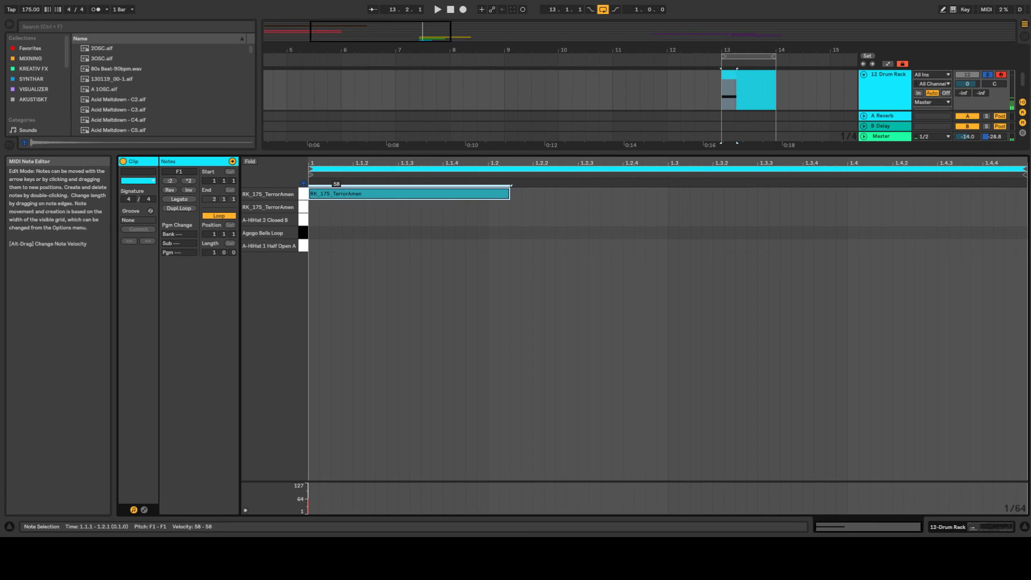
Step: Shrink the note editor to give the arrangement more height, and select the Drum Rack track
{"action": "left_click_drag", "start_coordinate": [332, 155], "coordinate": [331, 177]}
{"action": "left_click_drag", "start_coordinate": [560, 154], "coordinate": [561, 318]}
{"action": "left_click", "coordinate": [902, 209]}
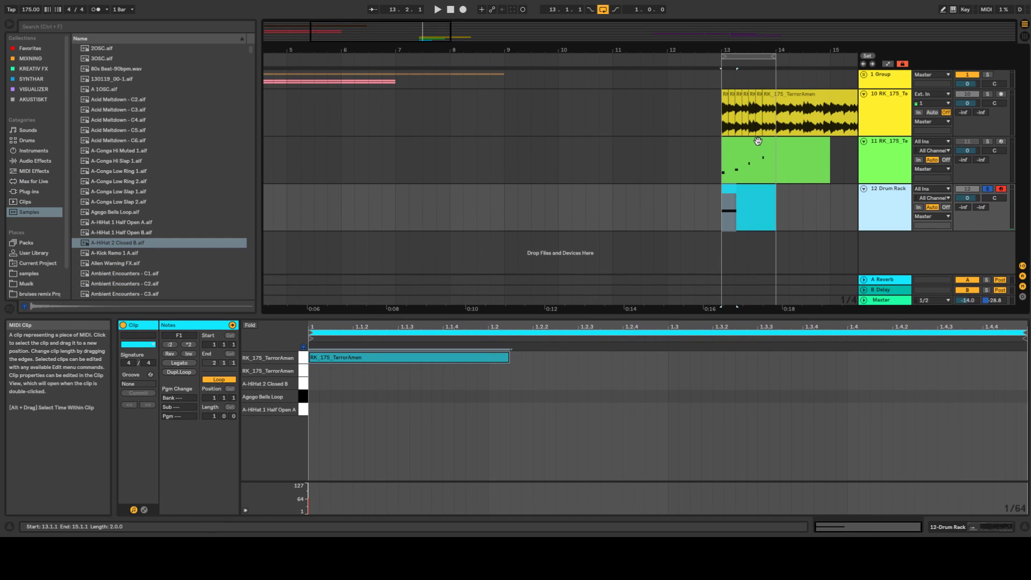
Step: View the first TerrorAmen audio slice on track 10, and place the cursor just after the Drum Rack clip
{"action": "left_click", "coordinate": [755, 140], "text": "shift"}
{"action": "scroll", "coordinate": [778, 192], "scroll_direction": "up", "scroll_amount": 3}
{"action": "left_click", "coordinate": [659, 95]}
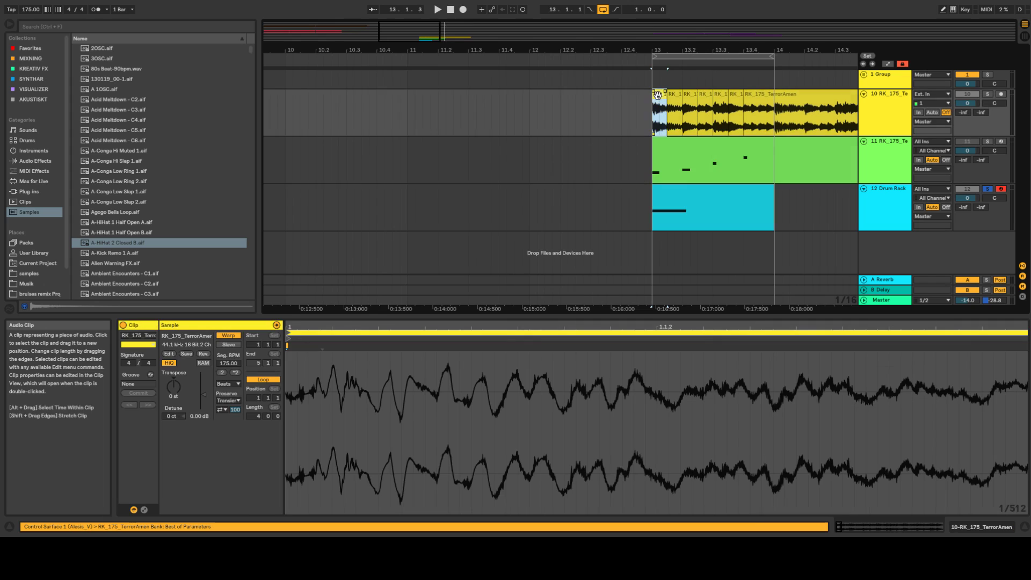
{"action": "left_click", "coordinate": [773, 204], "text": "ctrl"}
{"action": "left_click", "coordinate": [796, 191]}
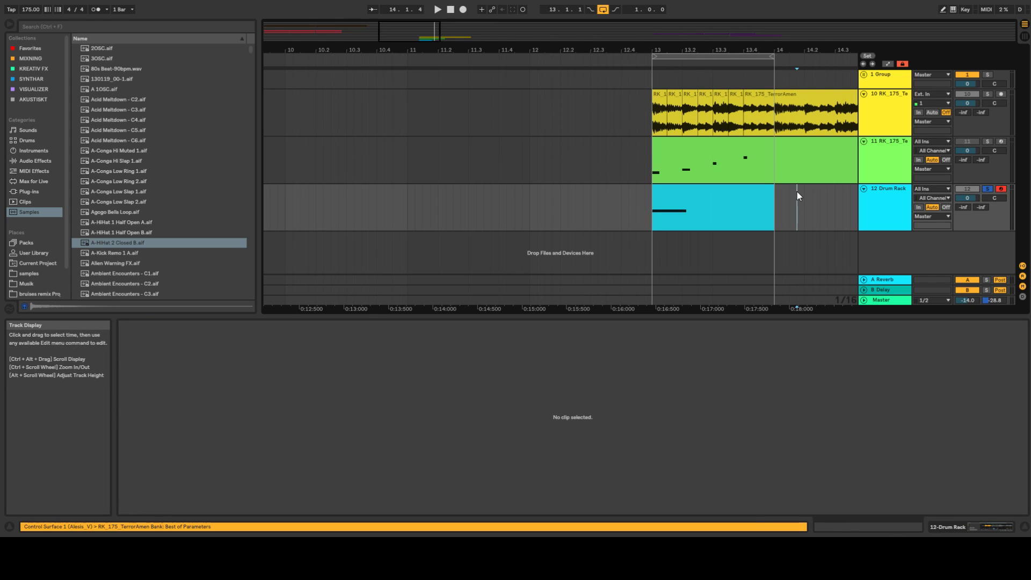